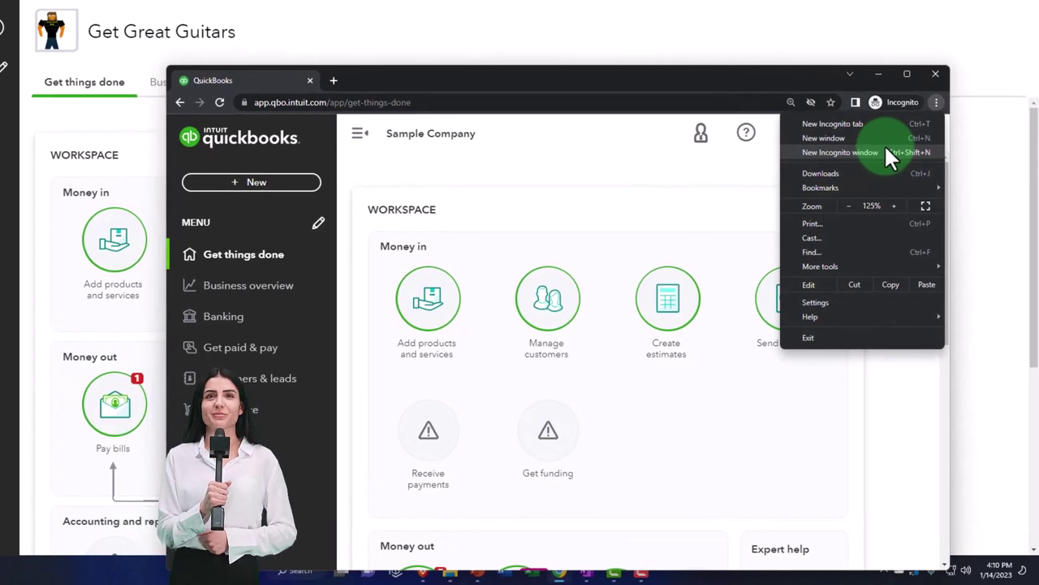
left_click(457, 149)
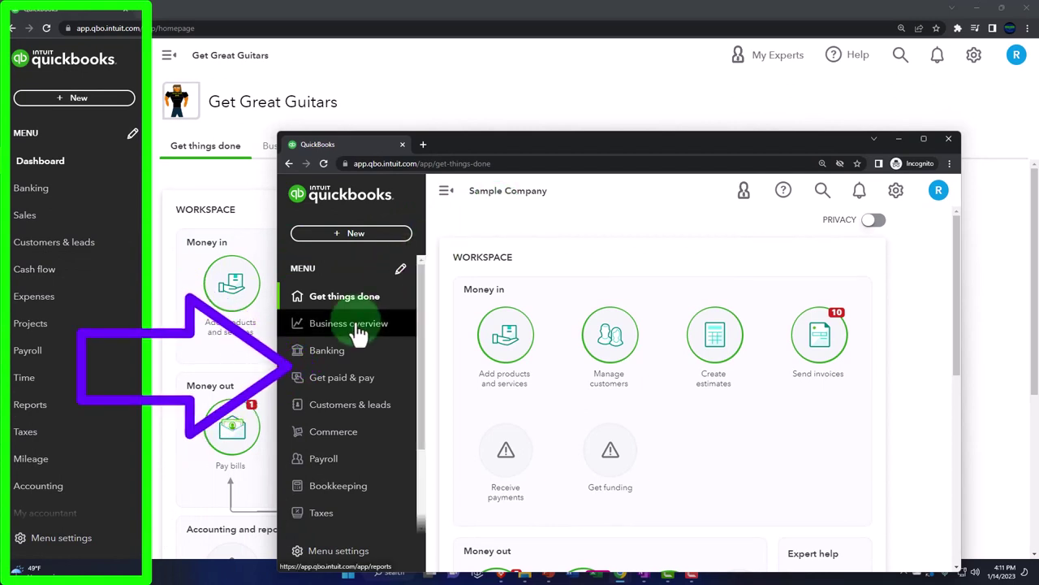
left_click(895, 193)
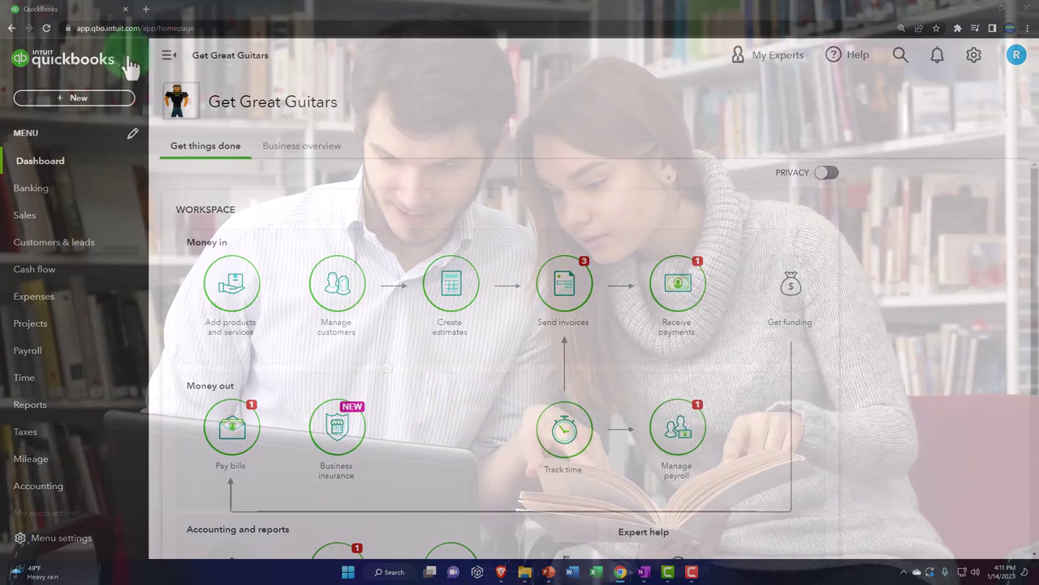
Duplicate the Get Great Guitars browser tab twice.
right_click(93, 12)
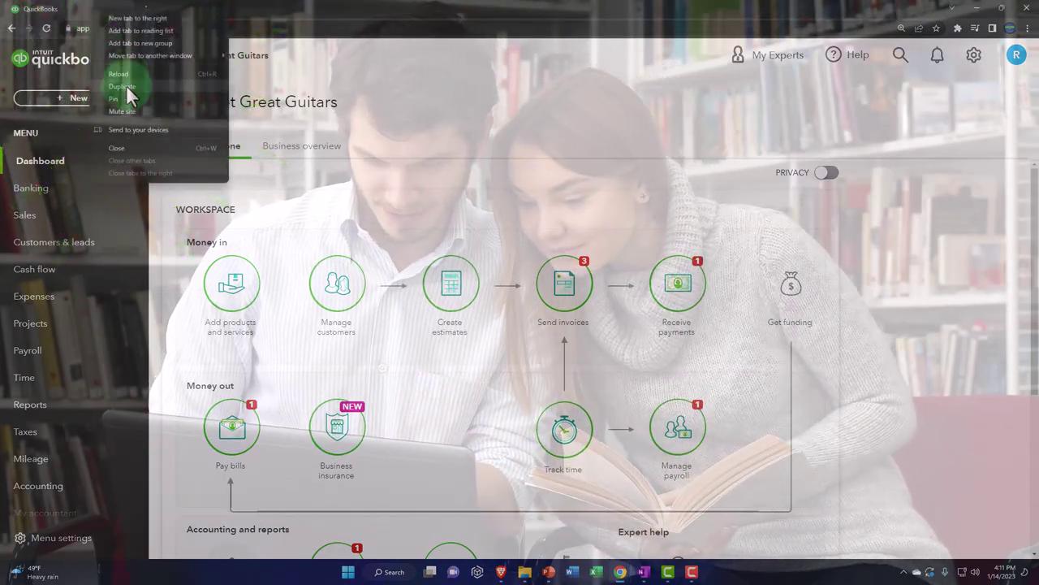
left_click(124, 86)
right_click(207, 17)
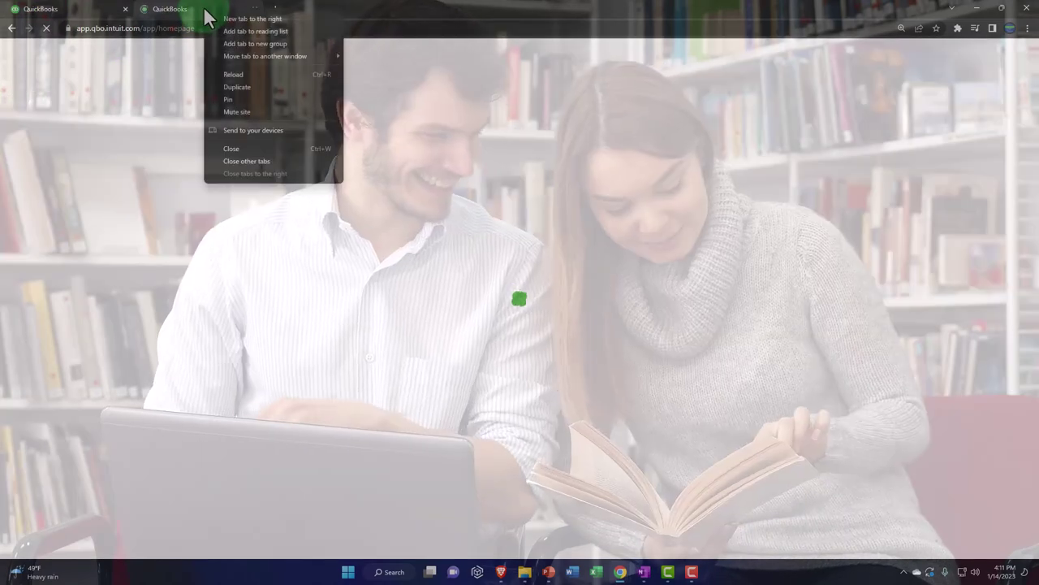
left_click(236, 86)
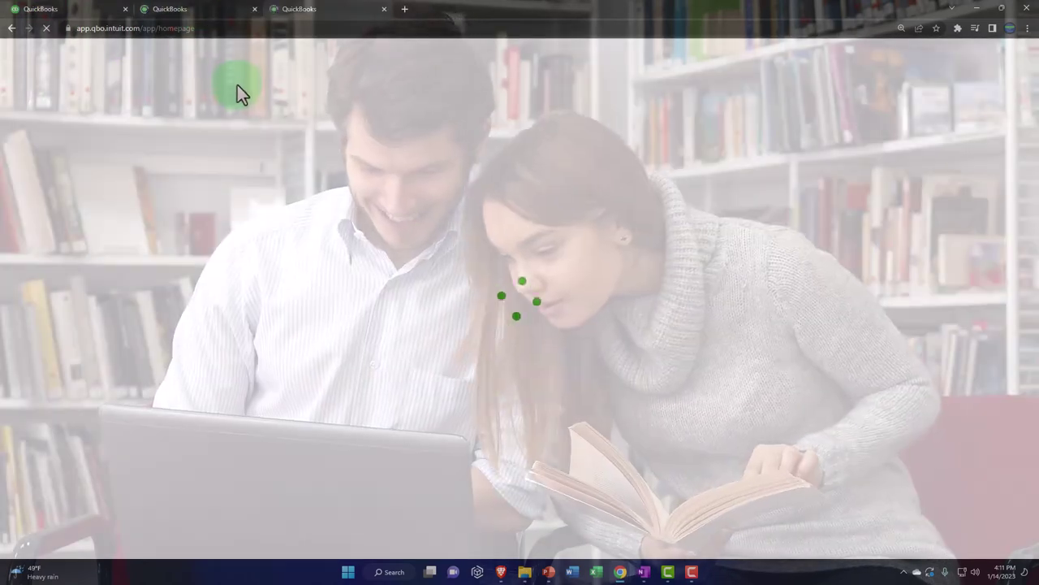
Open the Balance Sheet report from the favorite reports in the second Get Great Guitars tab.
left_click(223, 16)
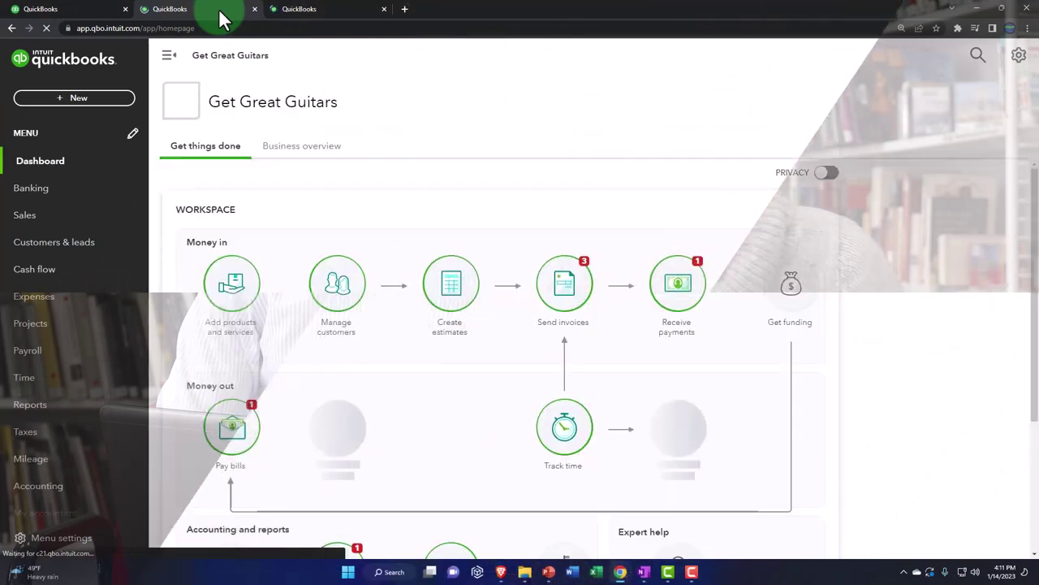
left_click(50, 404)
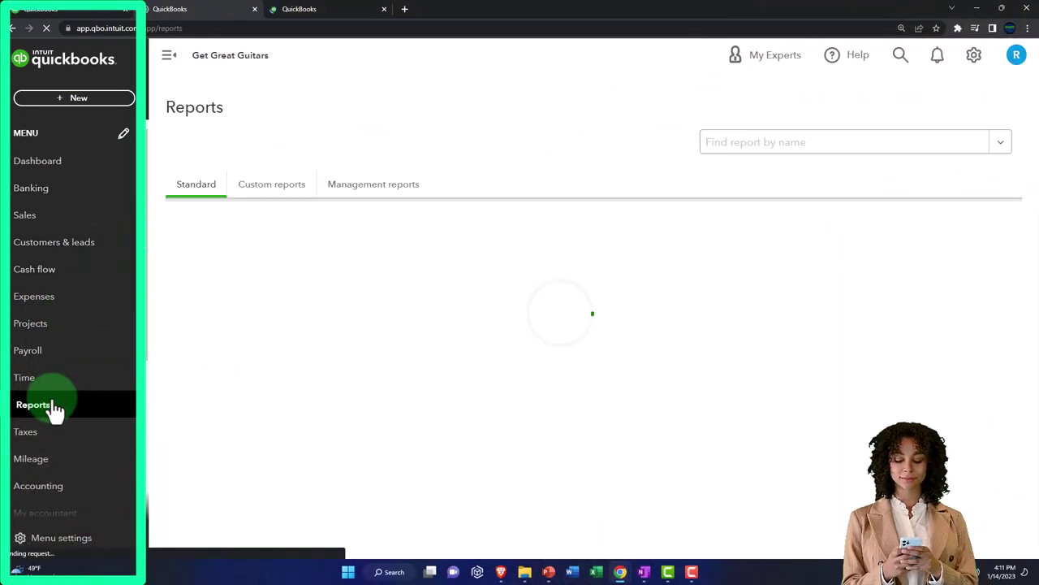
left_click(254, 401)
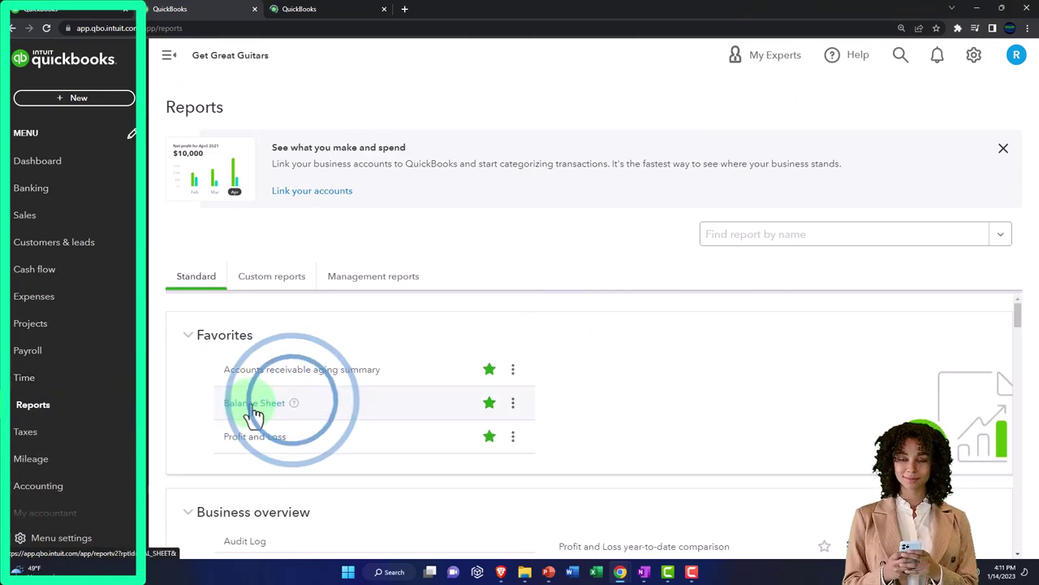
Bring up the Sample Company window, open the report list under Business overview, and move the window away.
left_click_drag(1038, 148, 534, 101)
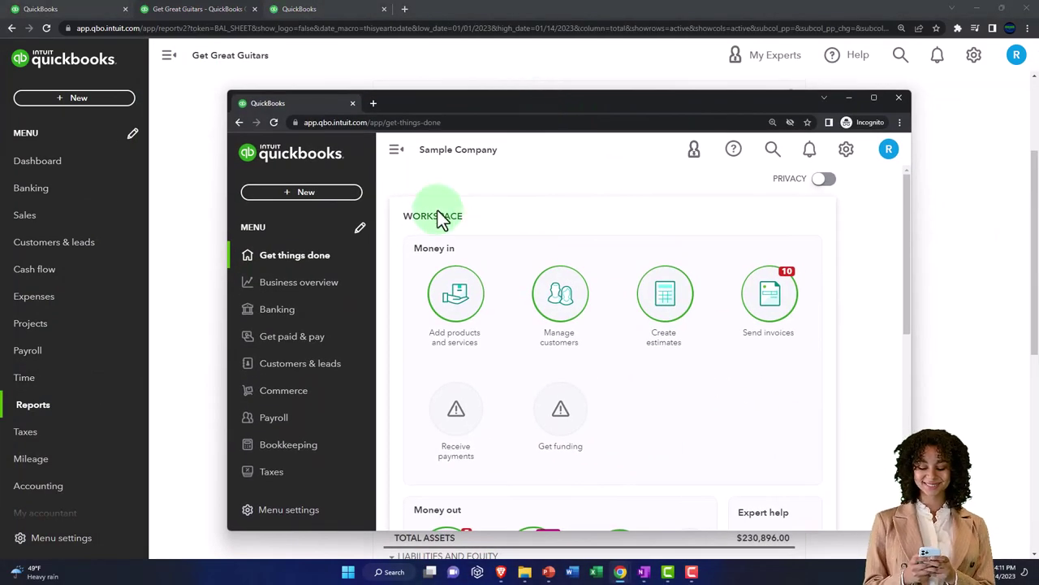
left_click(297, 297)
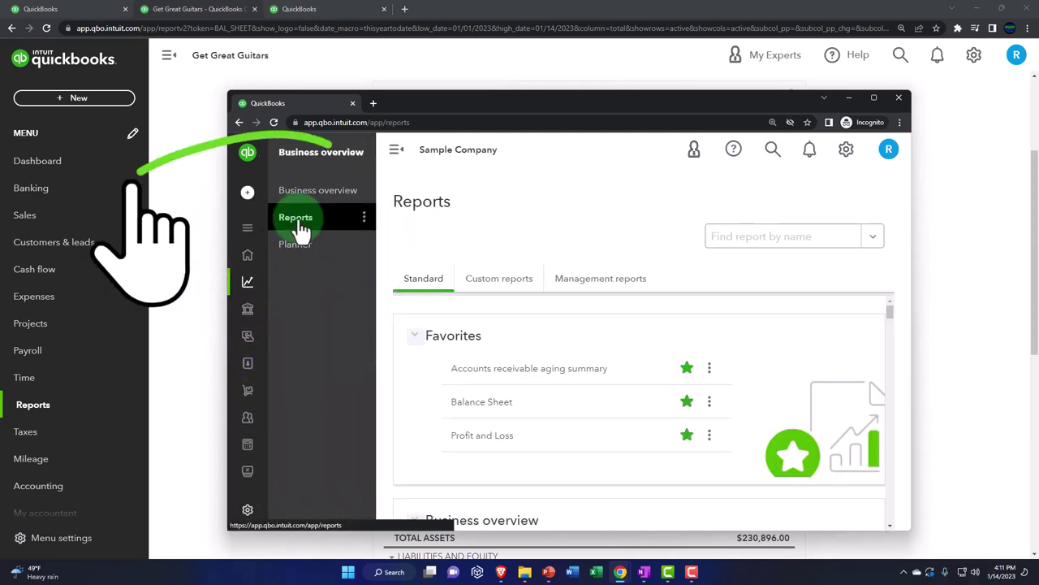
left_click_drag(431, 105, 1038, 5)
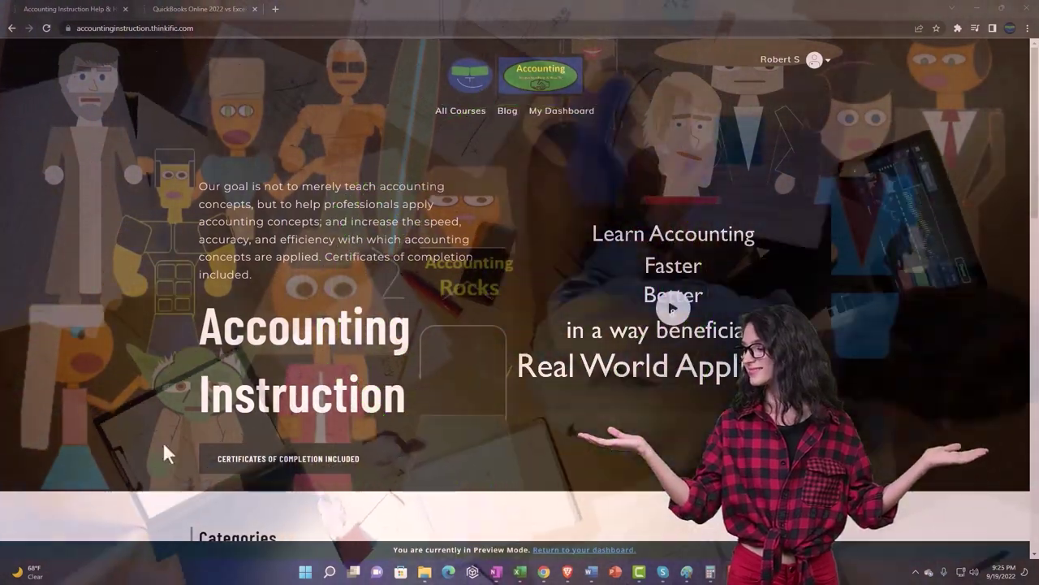
Browse the course categories on the Accounting Instruction site and view the OneNote - Getting Started 2022 section of the QuickBooks Online 2022 course.
scroll(153, 443, "down", 7)
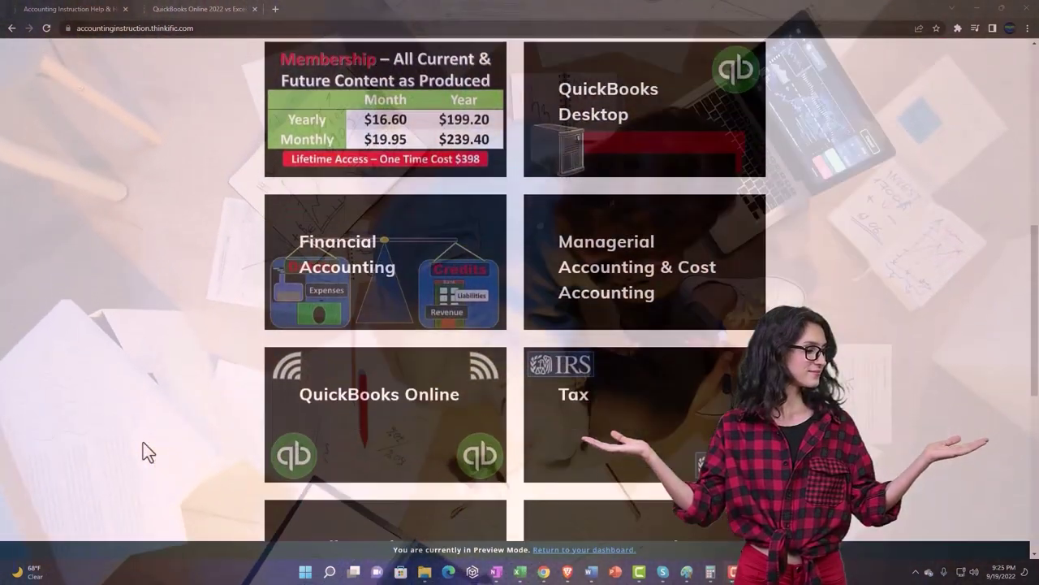
scroll(143, 444, "down", 5)
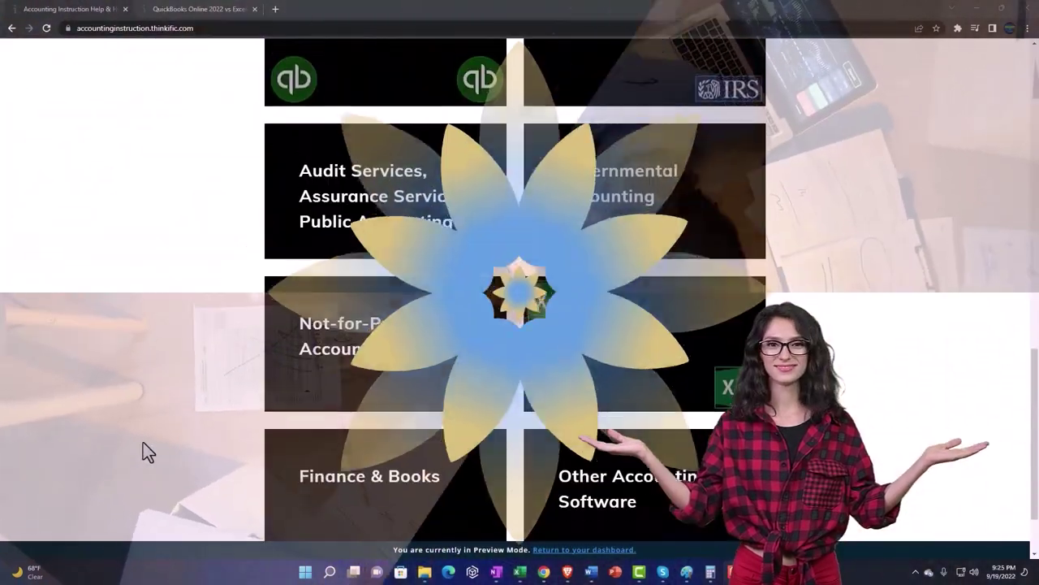
scroll(143, 445, "down", 1)
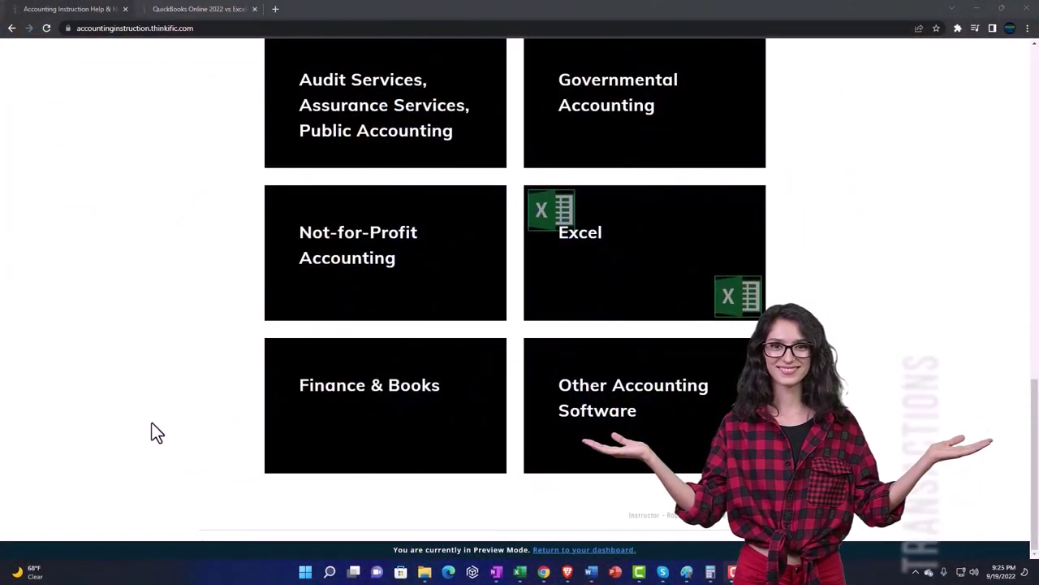
left_click(188, 11)
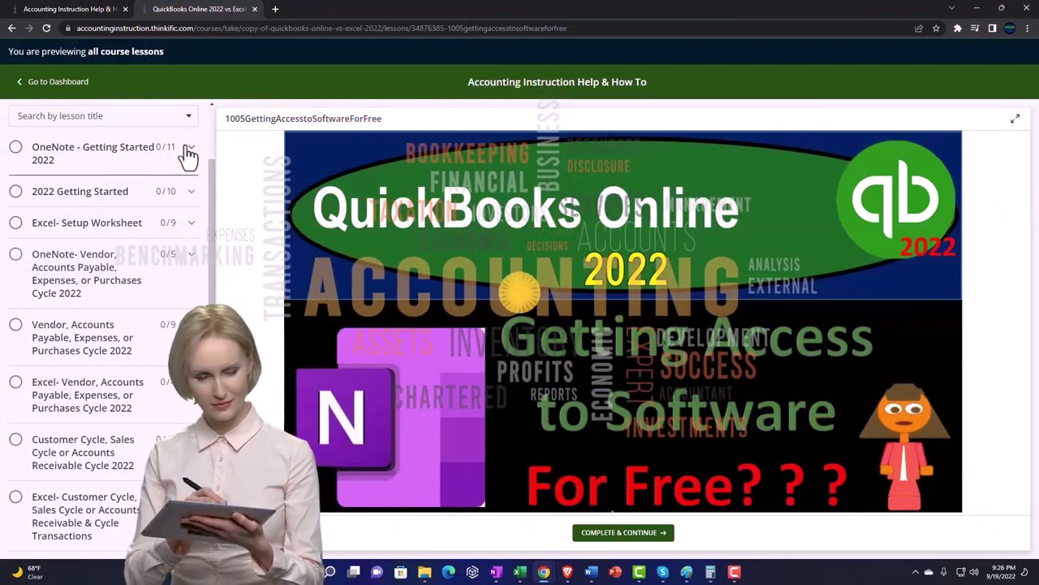
left_click(187, 151)
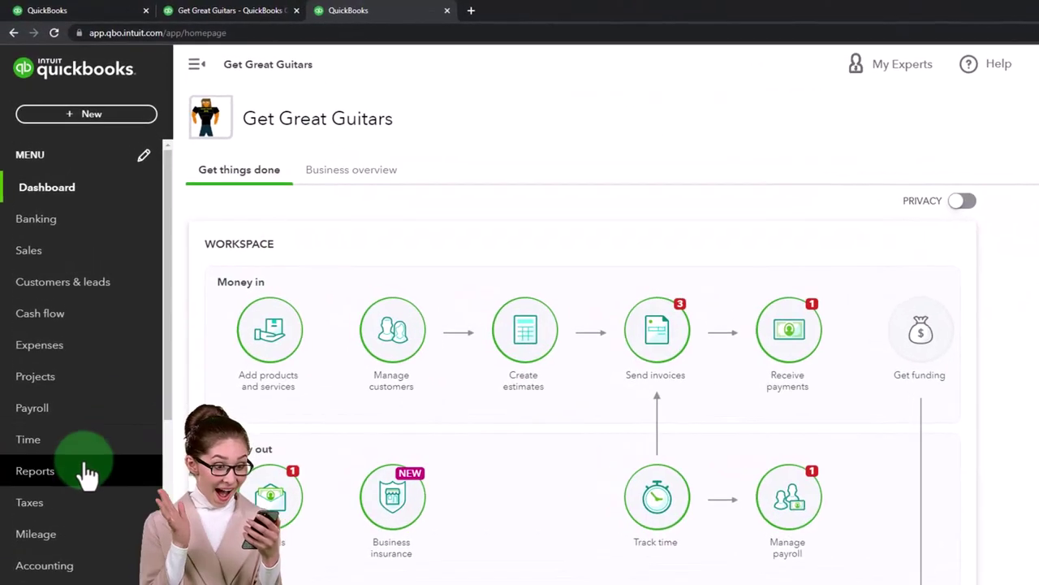
Run the Profit and Loss report for 01/01/2023 to 12/31/2023 in the third tab with the navigation menu collapsed.
left_click(81, 473)
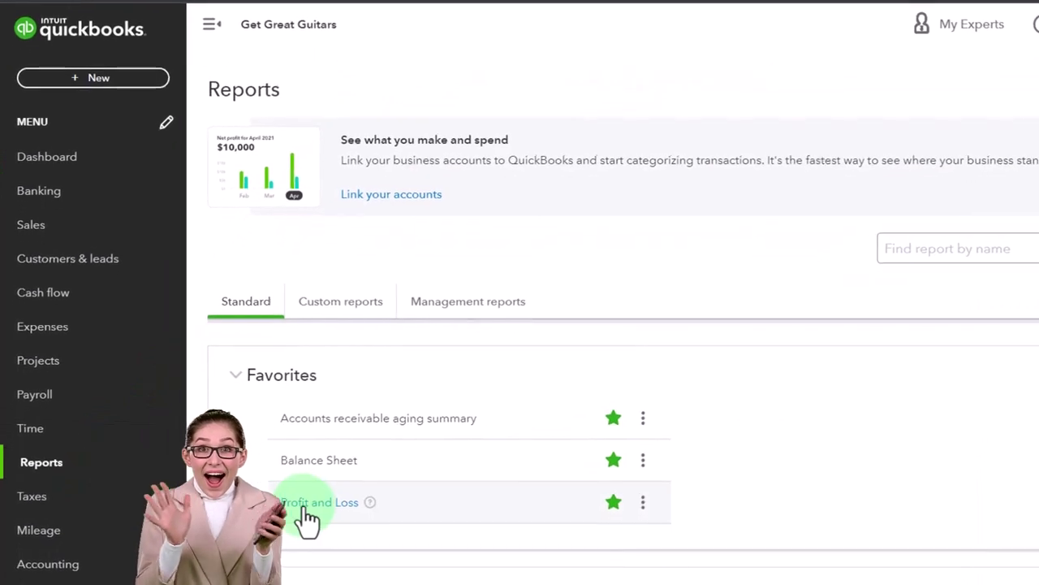
left_click(305, 505)
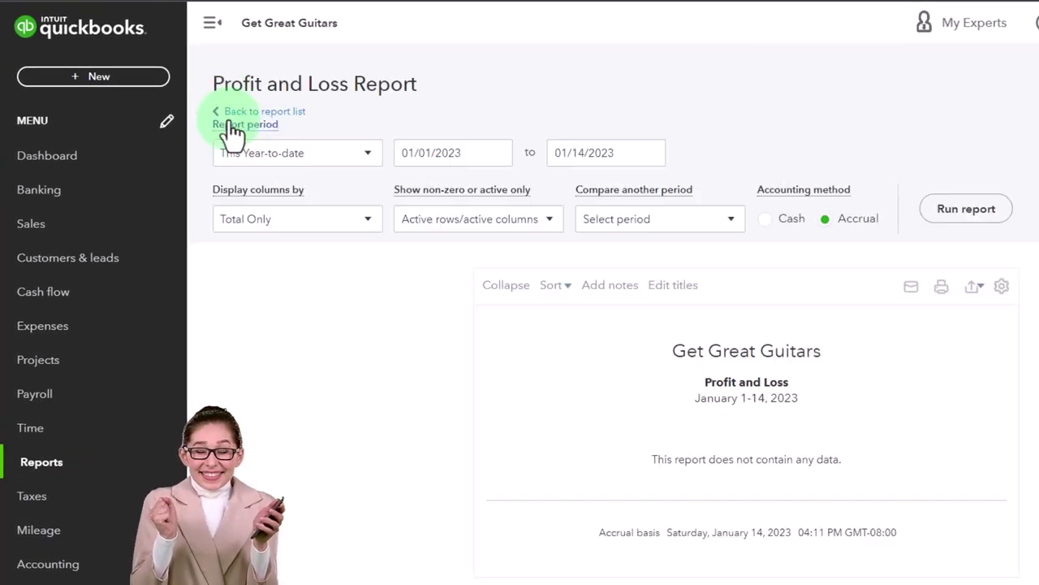
left_click(213, 24)
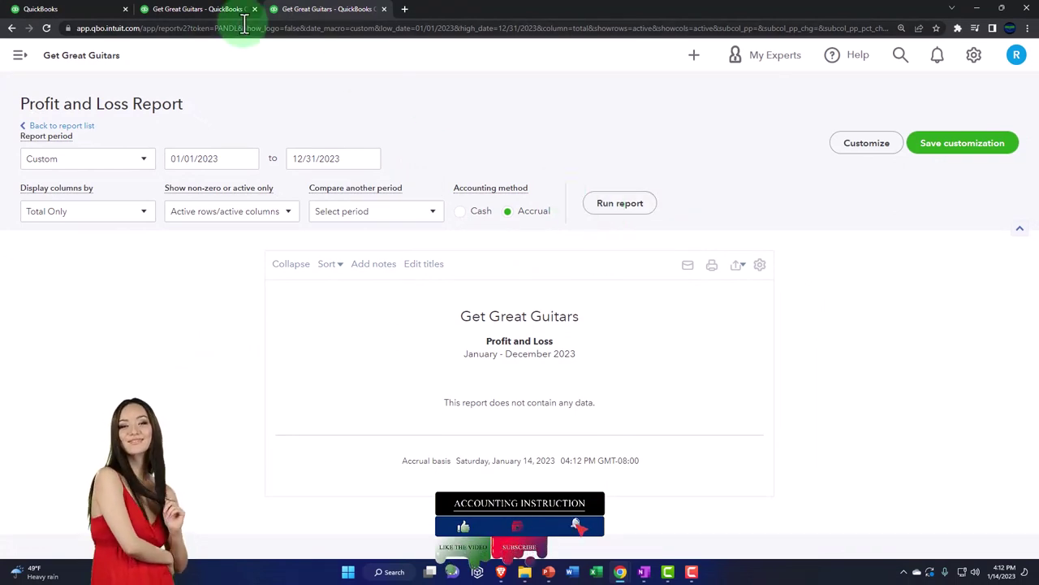
In the Balance Sheet tab, collapse the navigation menu and run the report for 01/01/2023 to 12/31/2023.
left_click(210, 11)
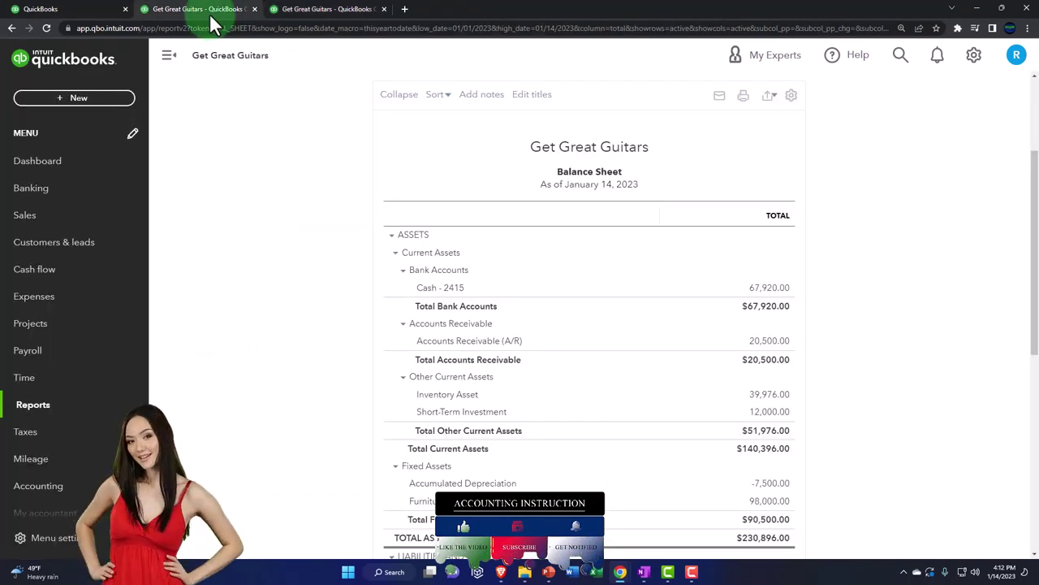
left_click(169, 55)
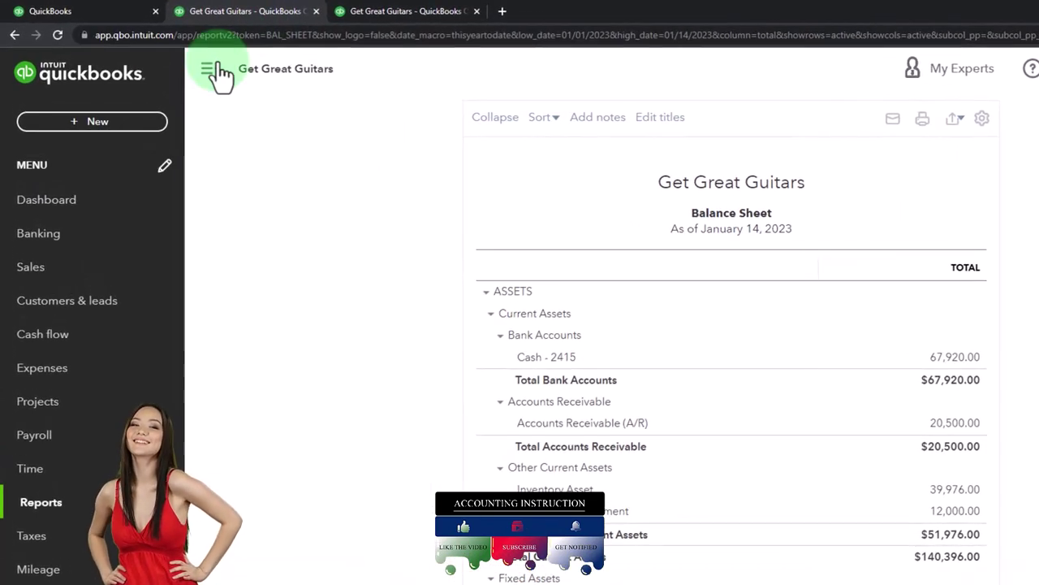
scroll(255, 302, "up", 3)
left_click(292, 203)
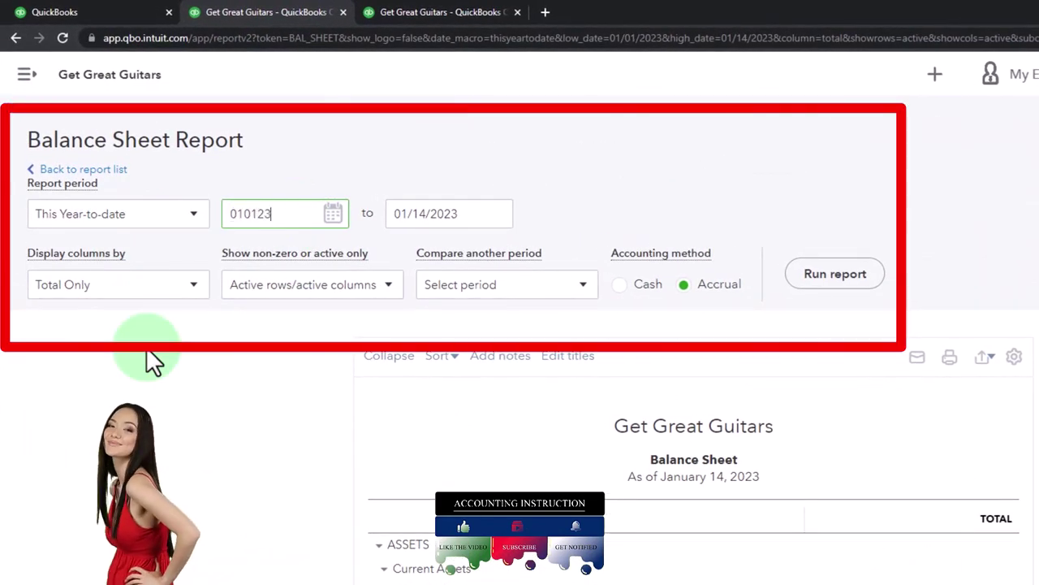
type("12/31/2023")
key("Tab")
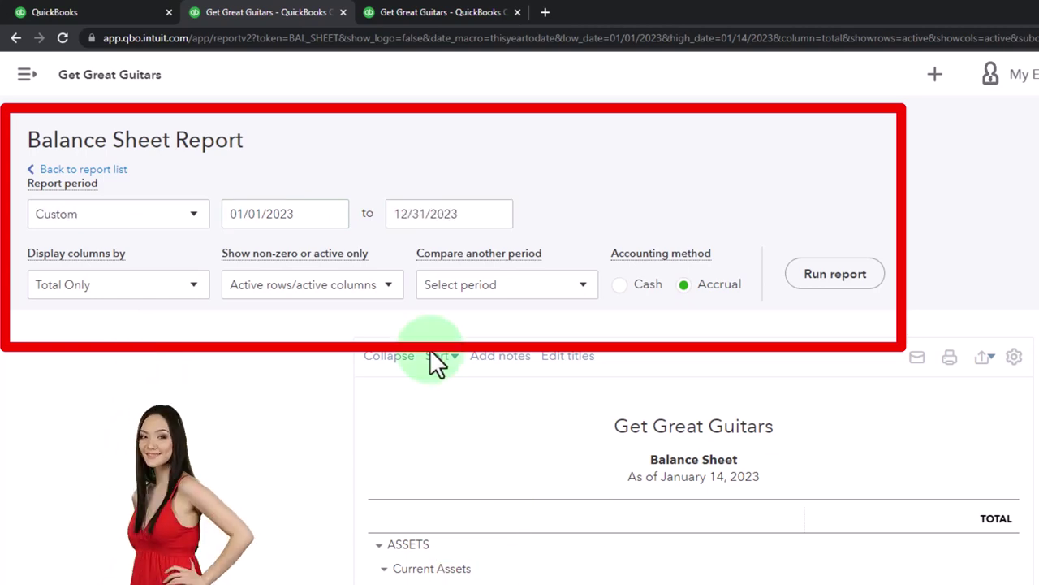
left_click(847, 284)
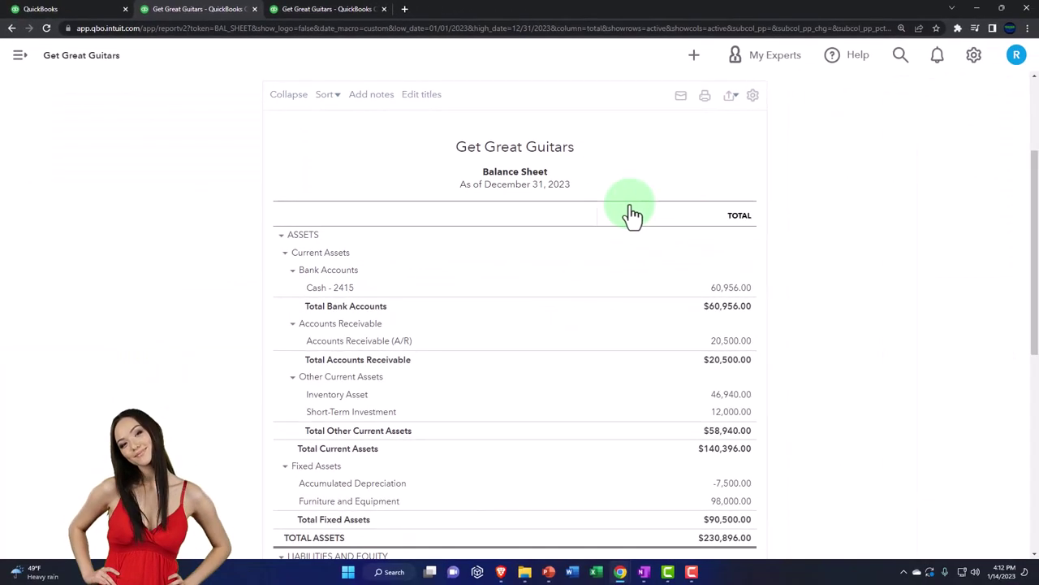
Enlarge the balance sheet and examine its asset accounts, including cash, furniture and equipment, and inventory.
key("ctrl+plus")
key("ctrl+plus")
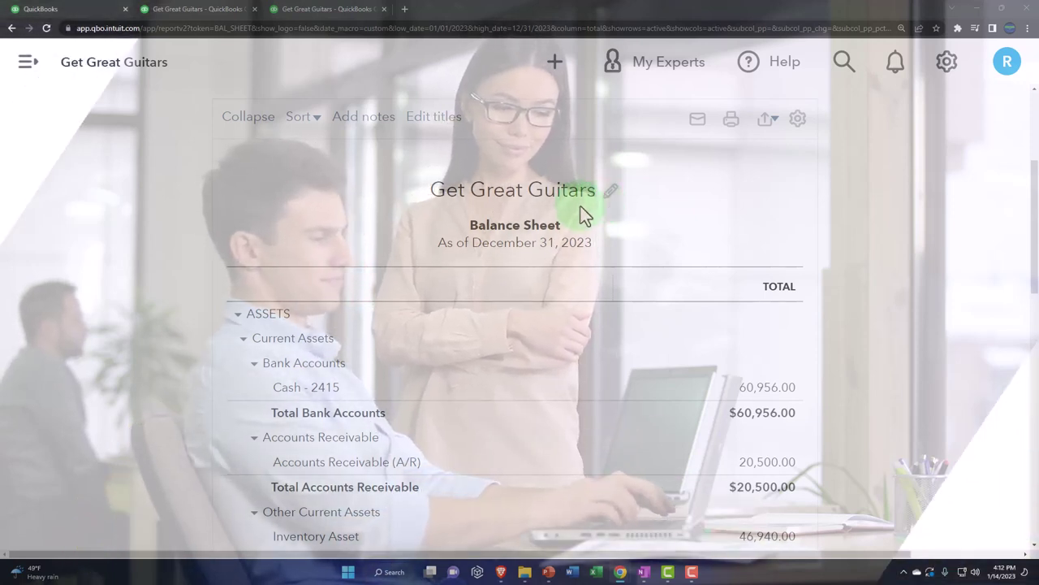
scroll(581, 206, "down", 2)
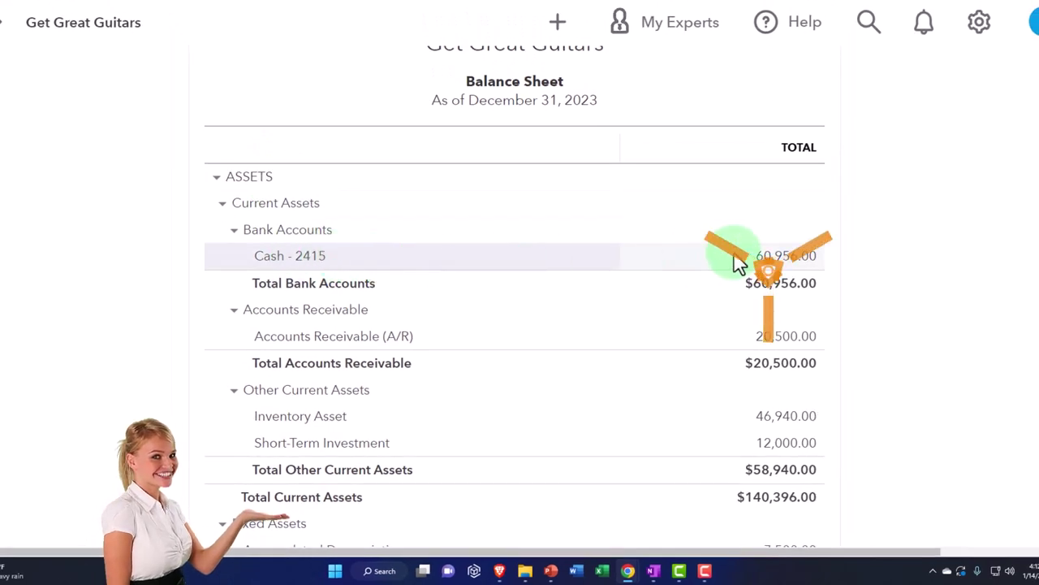
left_click(761, 258)
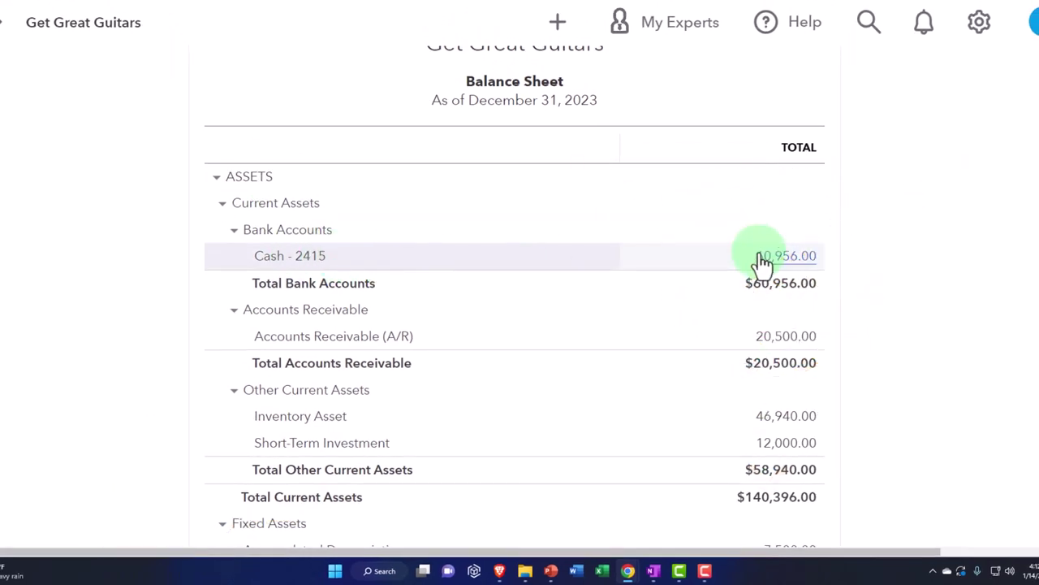
scroll(762, 261, "down", 1)
scroll(762, 261, "down", 2)
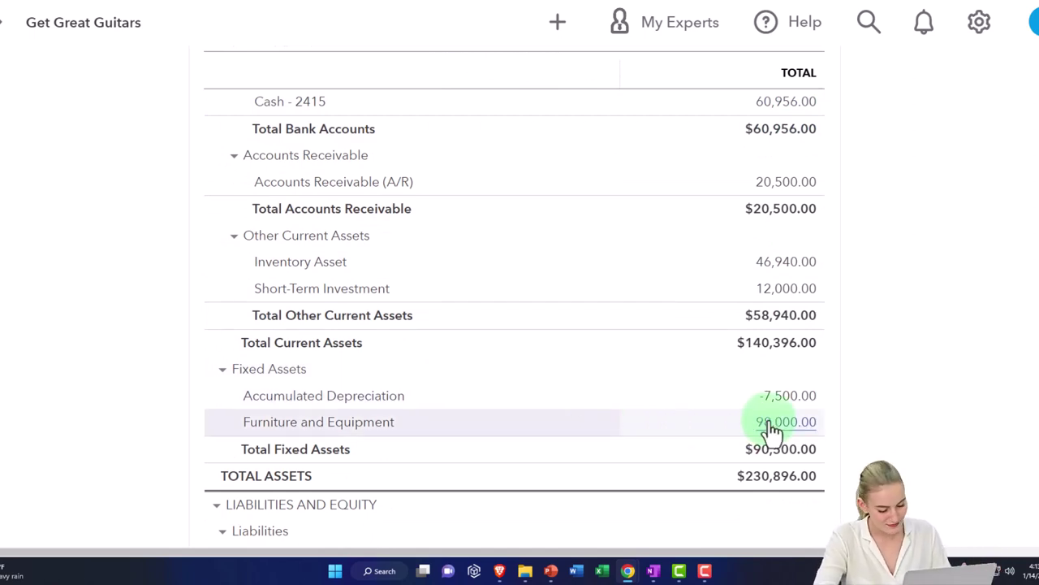
left_click(768, 423)
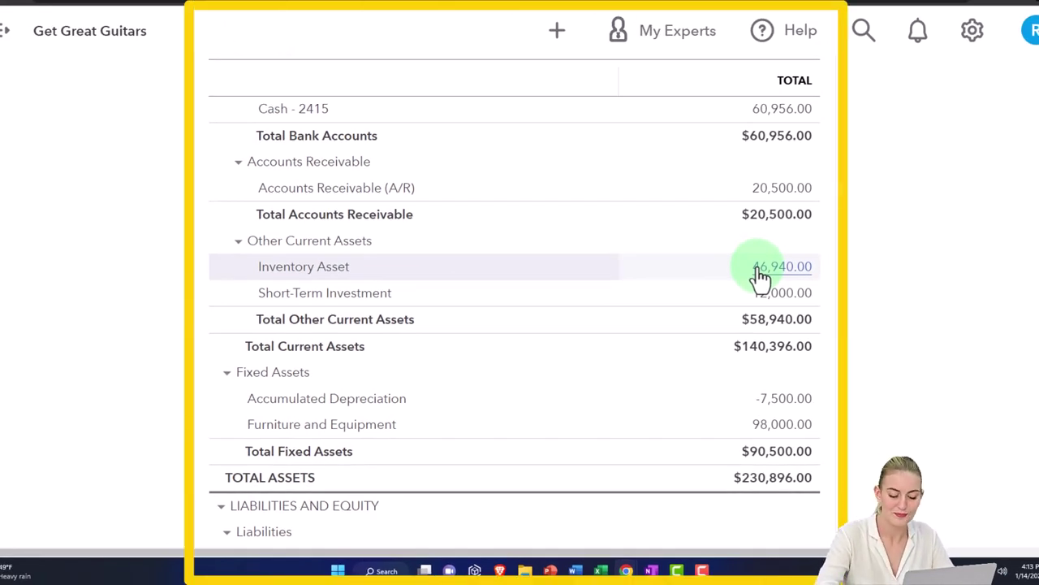
left_click(757, 268)
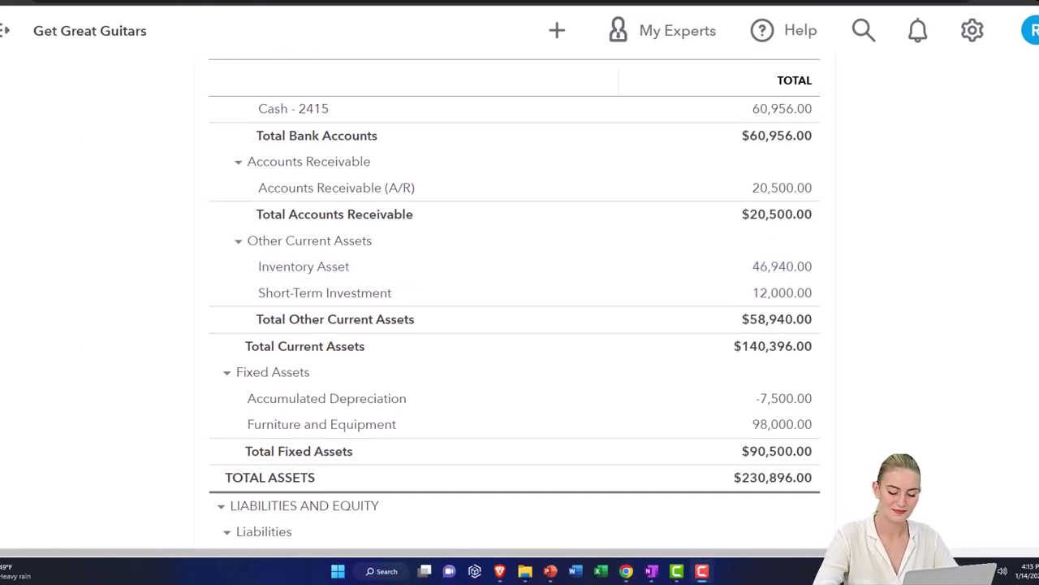
Return to the first Get Great Guitars tab, reduce the page zoom, and open the Products and Services list under Sales.
left_click(93, 6)
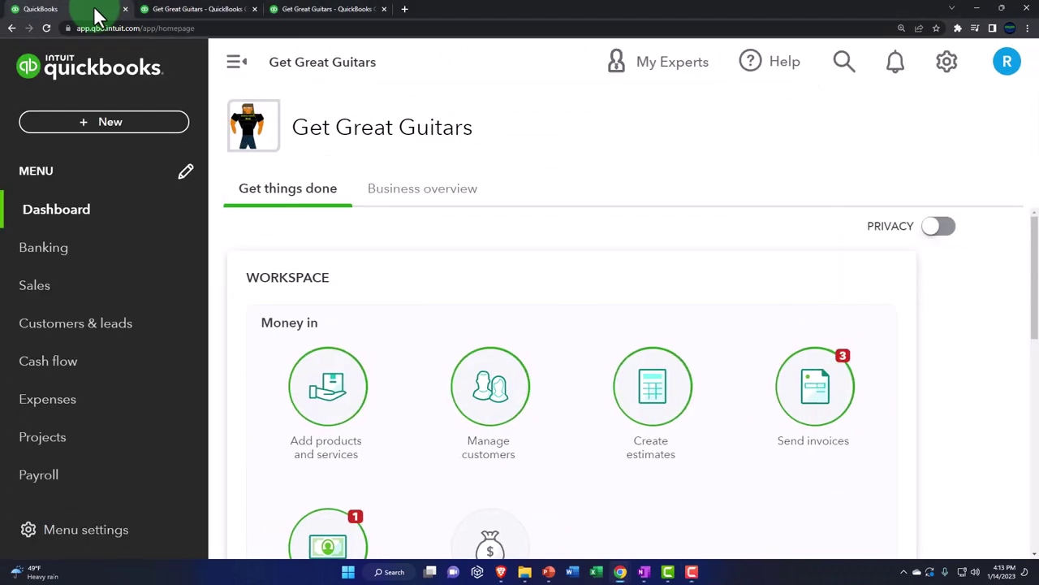
key("ctrl+minus")
key("ctrl+minus")
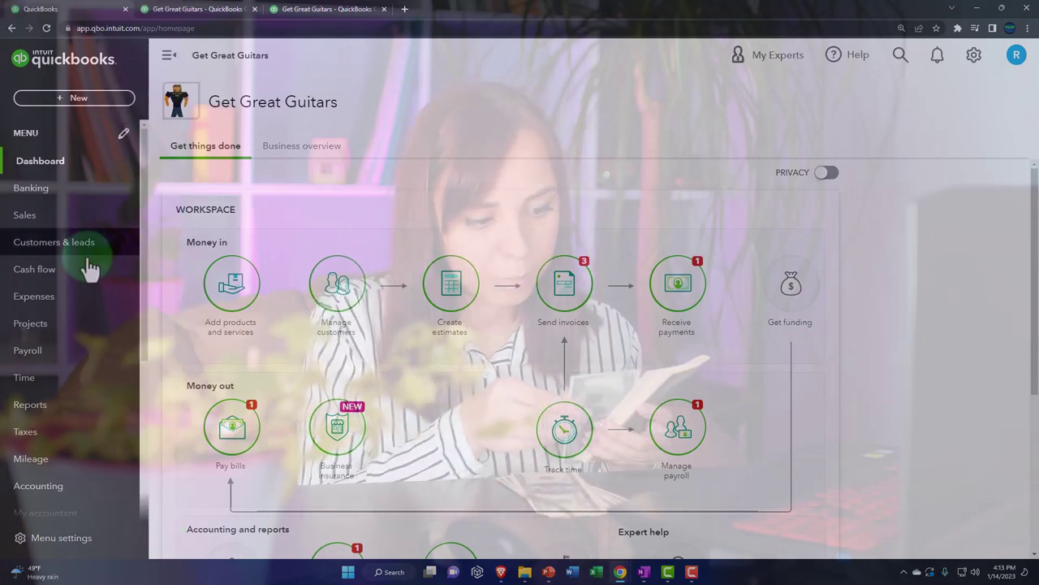
left_click(49, 215)
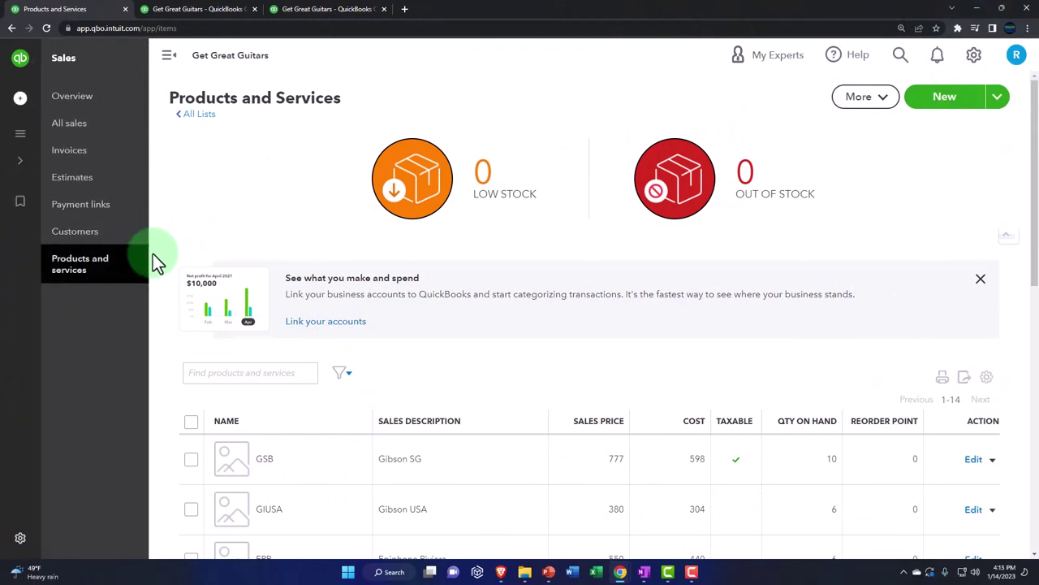
scroll(464, 418, "down", 3)
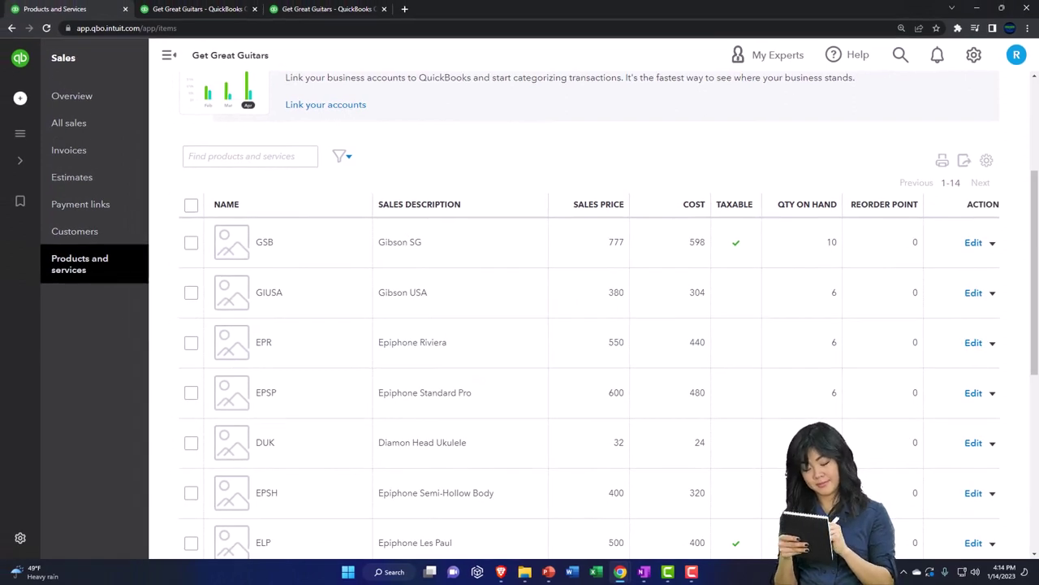
Switch to the Sample Company window, review its Products & services list under Get paid & pay, and move that window out of the way.
key("alt+Tab")
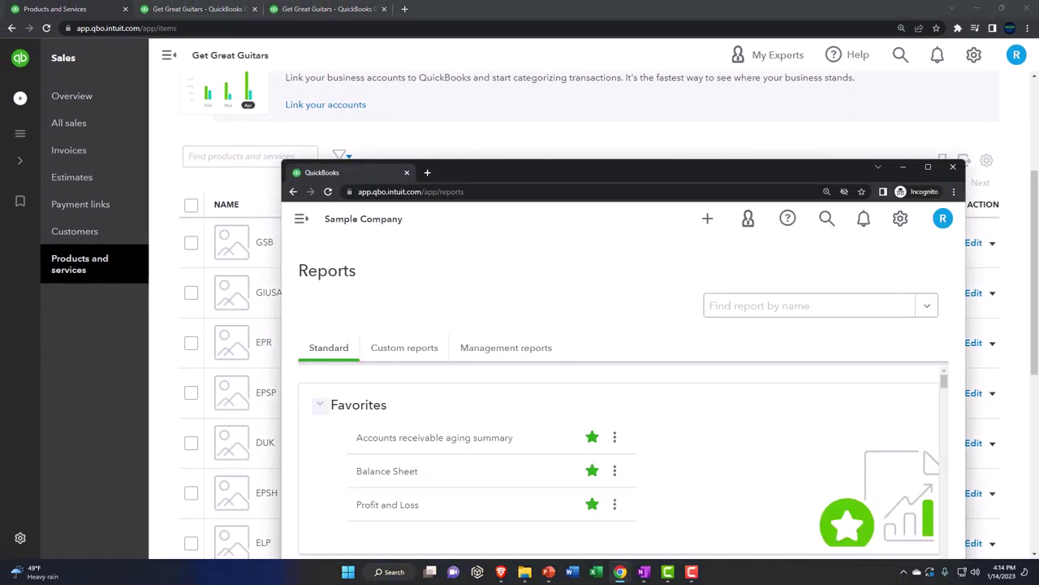
left_click_drag(527, 180, 497, 96)
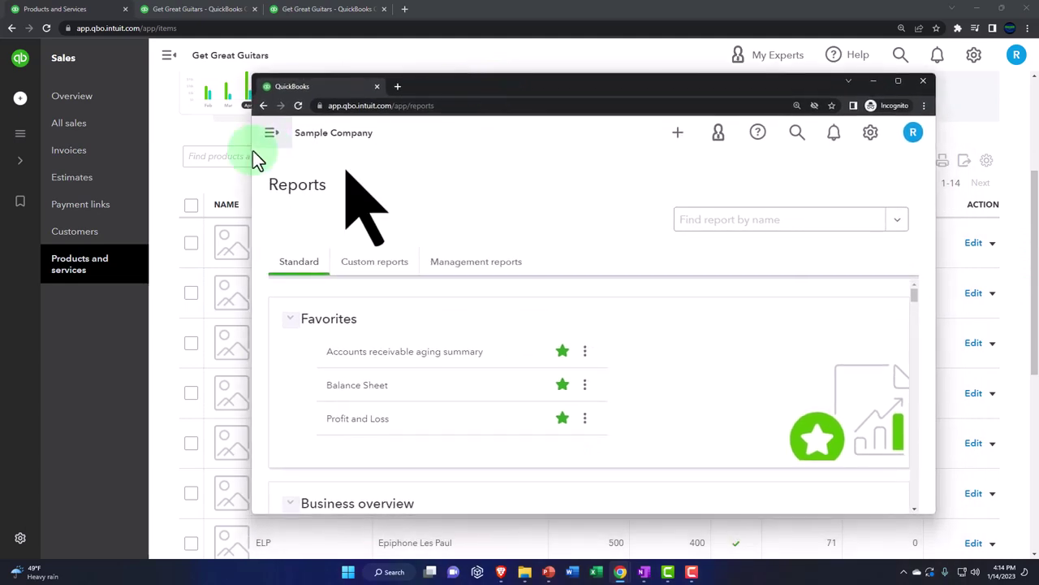
left_click(269, 144)
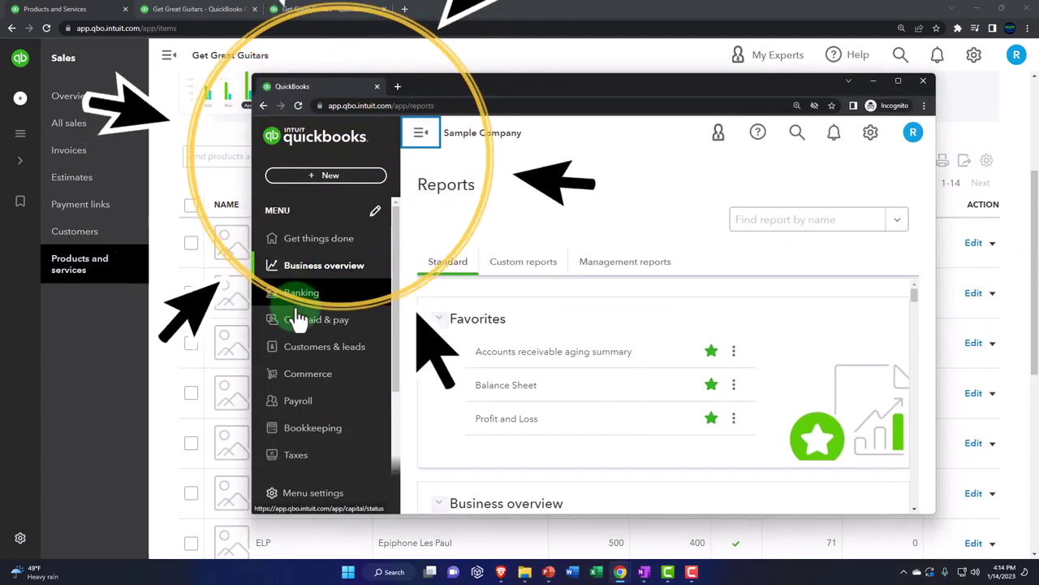
left_click(292, 321)
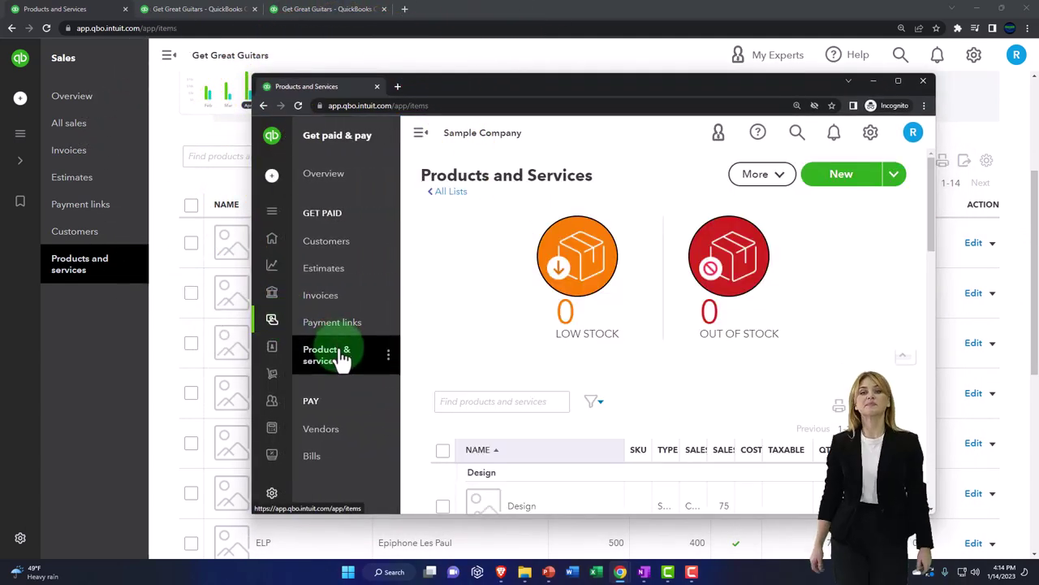
scroll(552, 346, "down", 1)
scroll(552, 344, "down", 3)
left_click_drag(550, 97, 1038, 203)
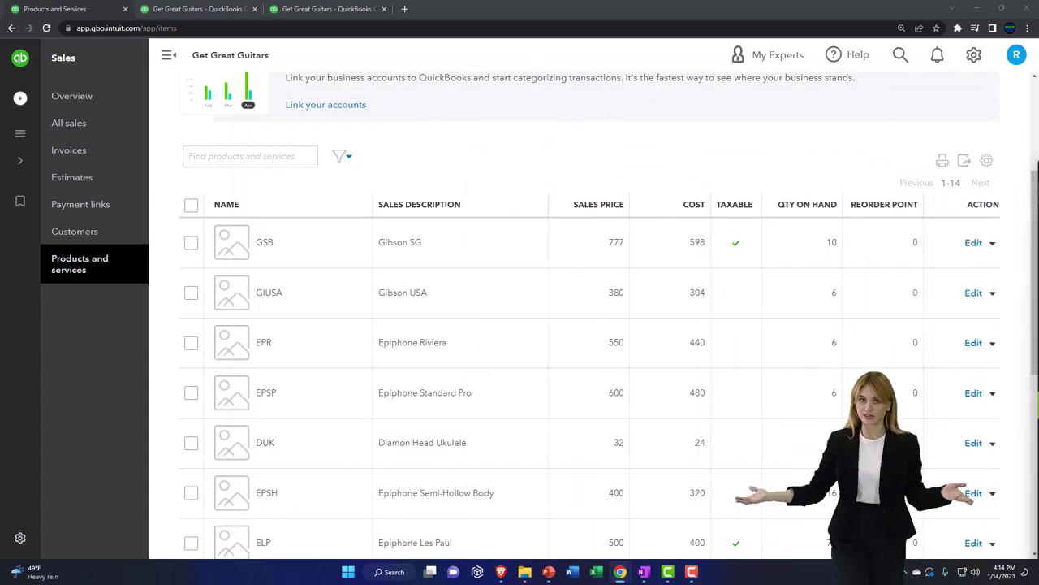
Create a new invoice in Get Great Guitars and choose Anderson Guitars as its customer.
mouse_move(25, 99)
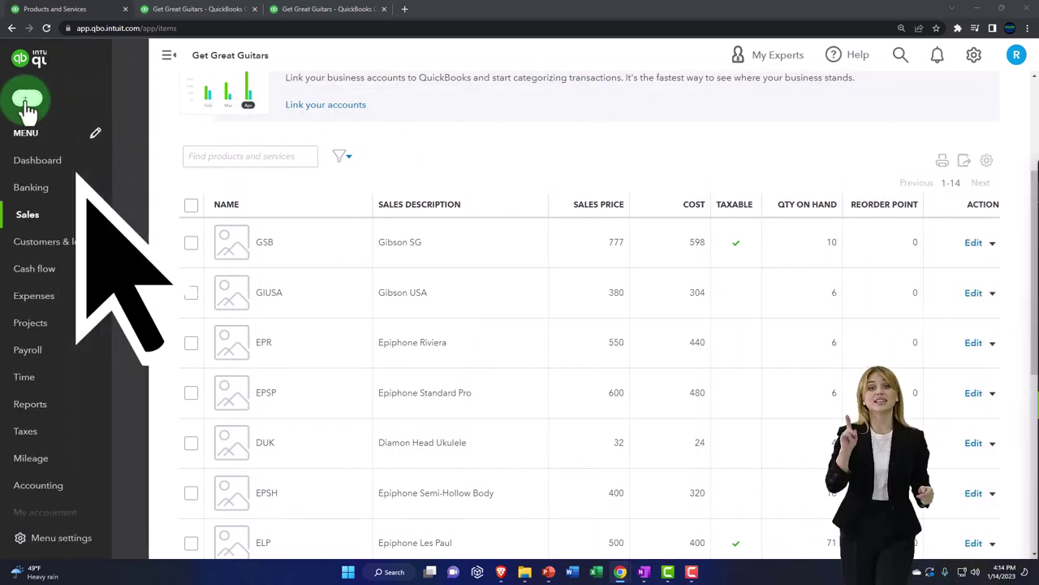
left_click(28, 103)
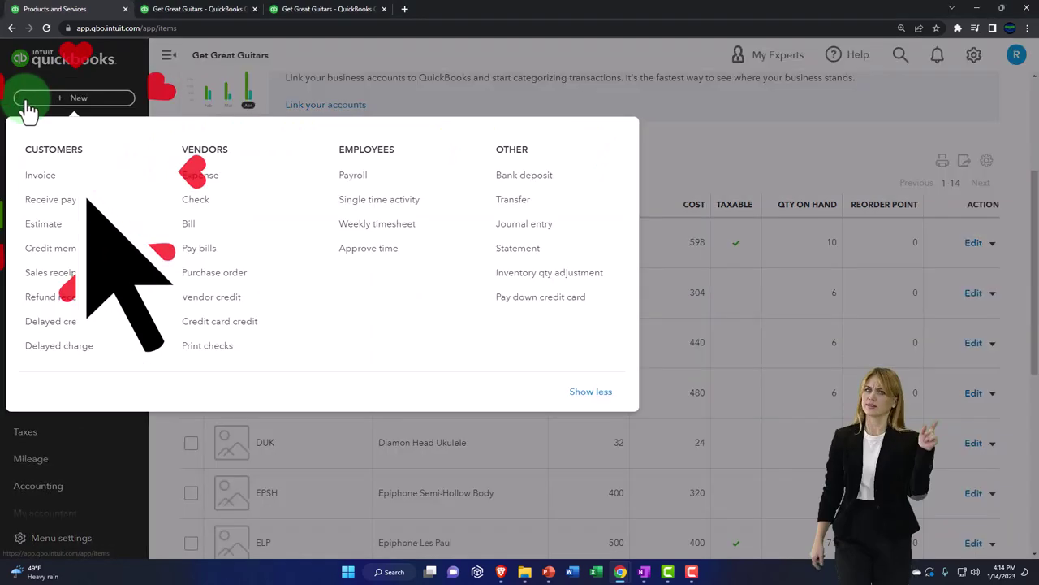
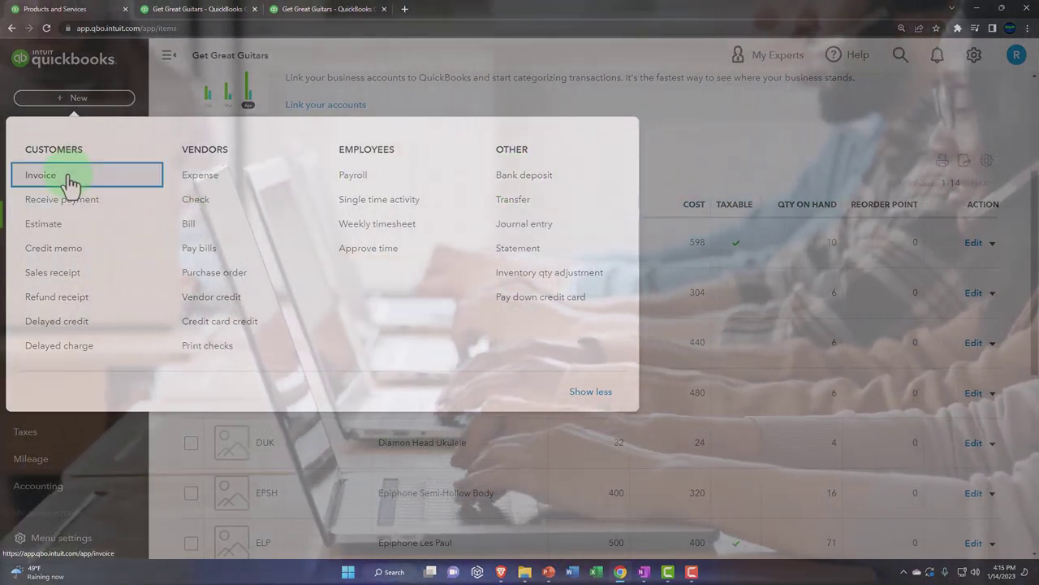
left_click(70, 183)
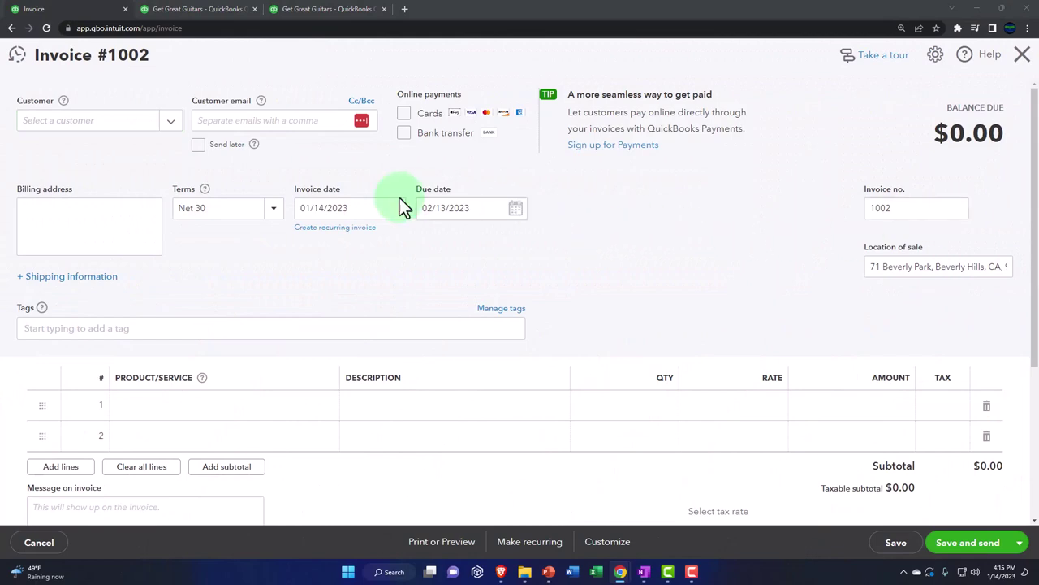
left_click(59, 141)
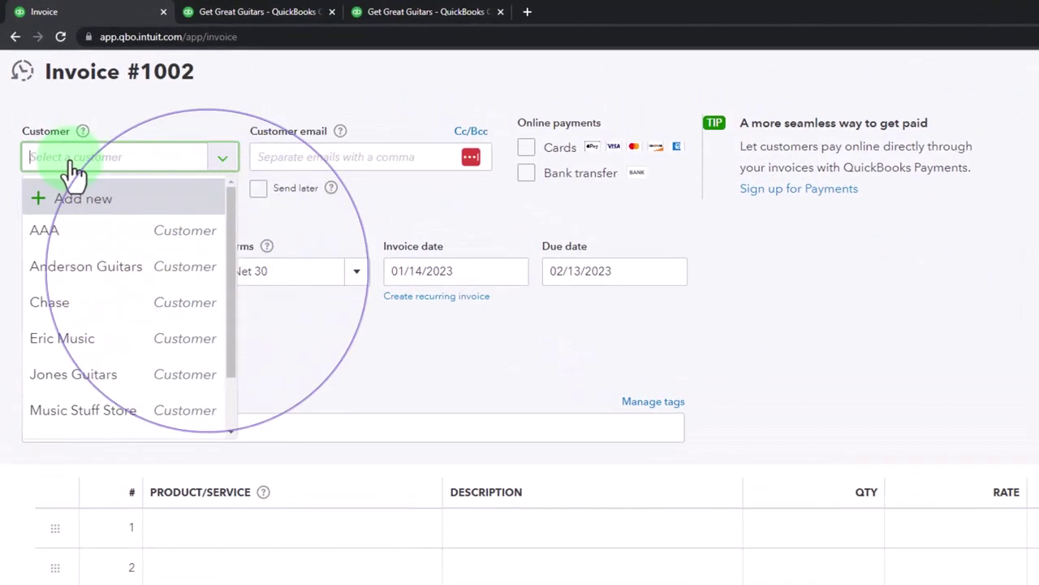
type("an")
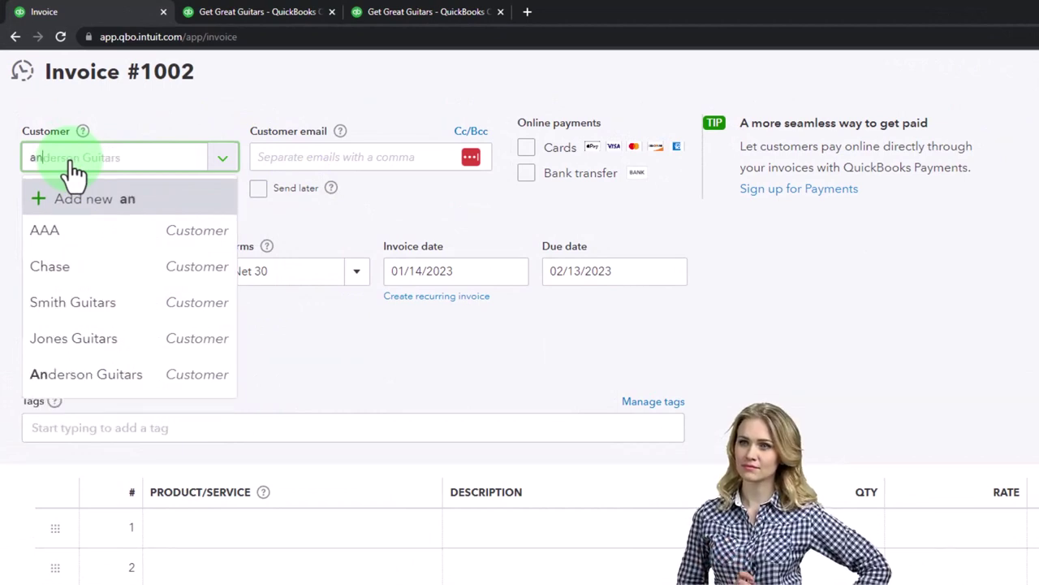
key("Down")
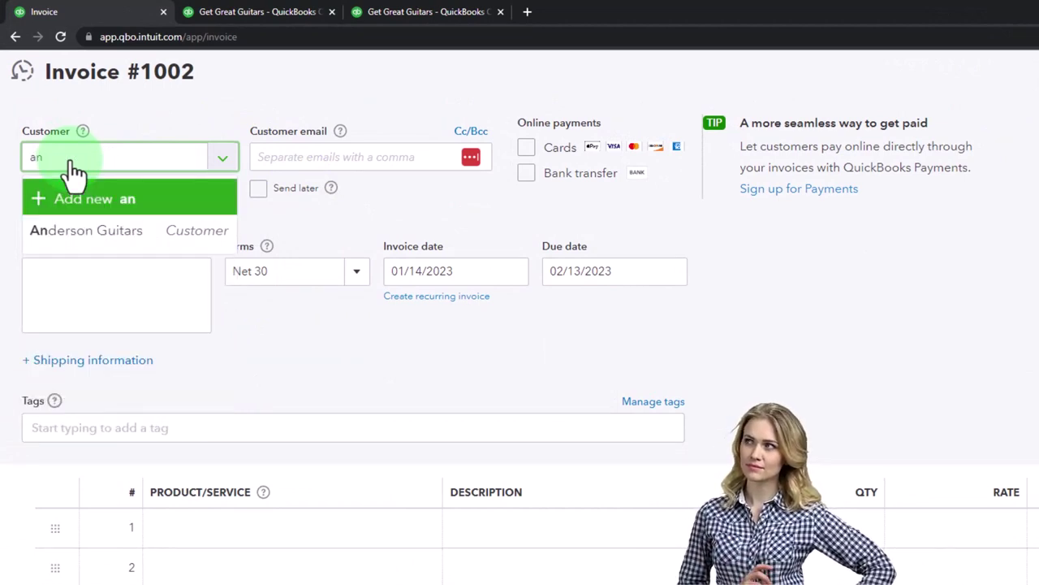
key("Down")
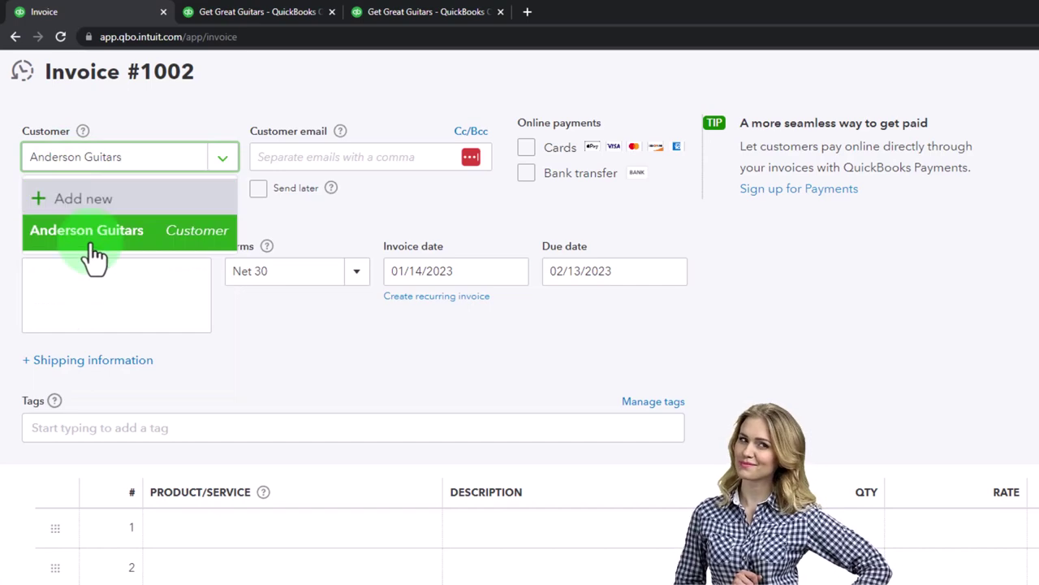
left_click(93, 240)
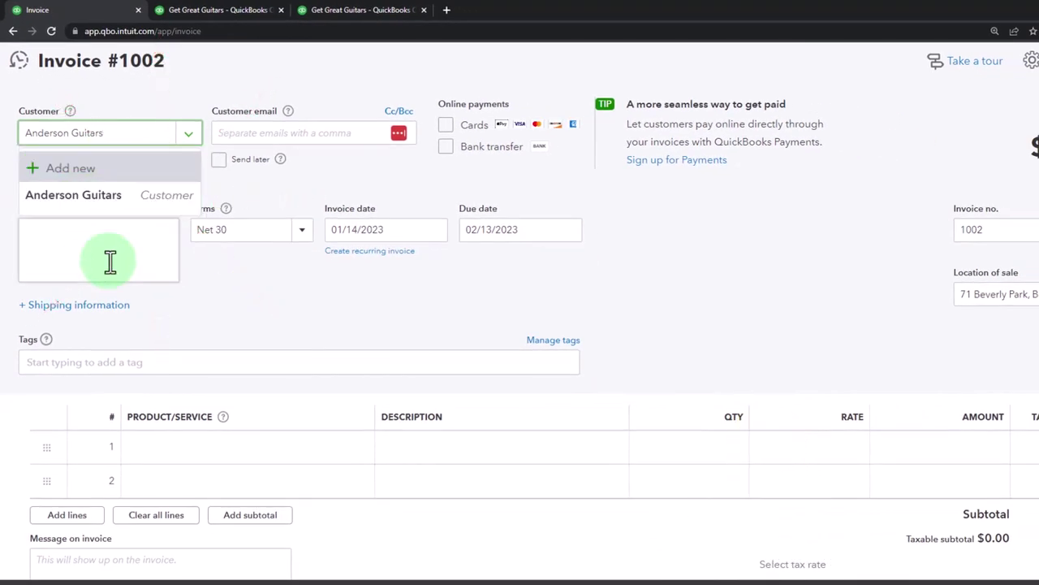
left_click(275, 299)
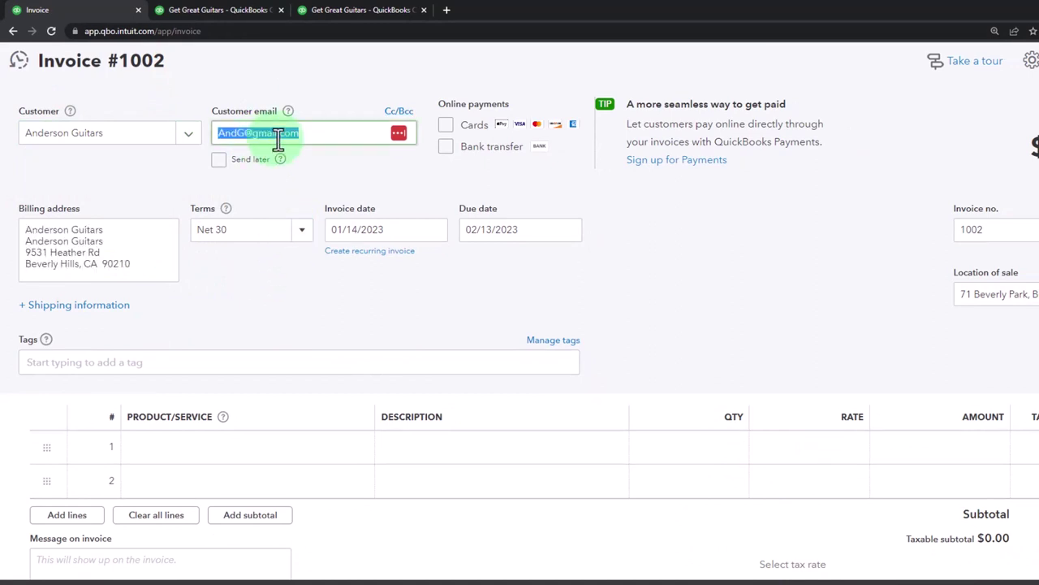
left_click(268, 136)
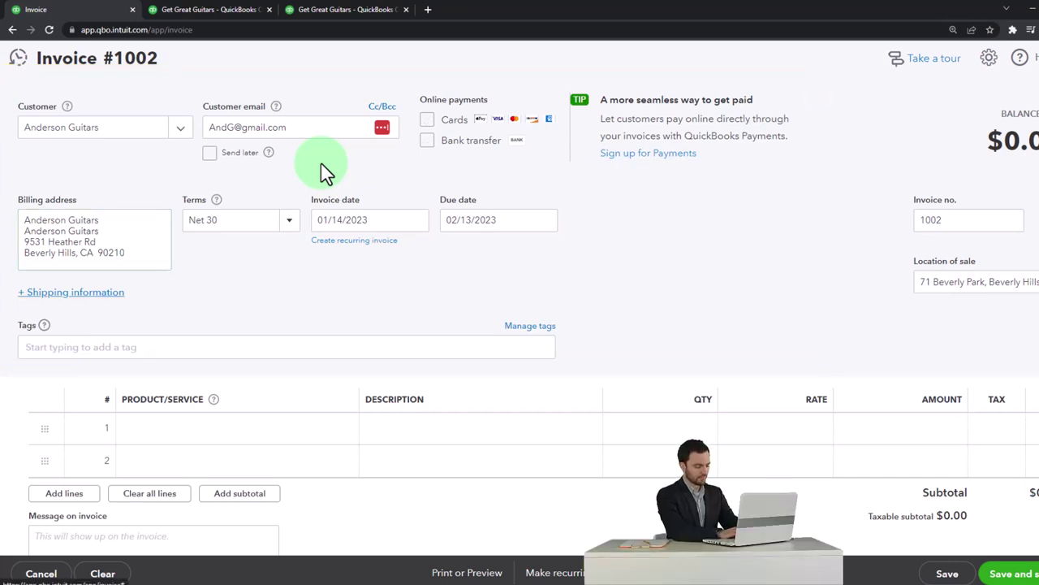
Review the available payment terms, keep Net 30, and set the invoice date to 01/16/2023.
left_click(291, 217)
left_click(292, 221)
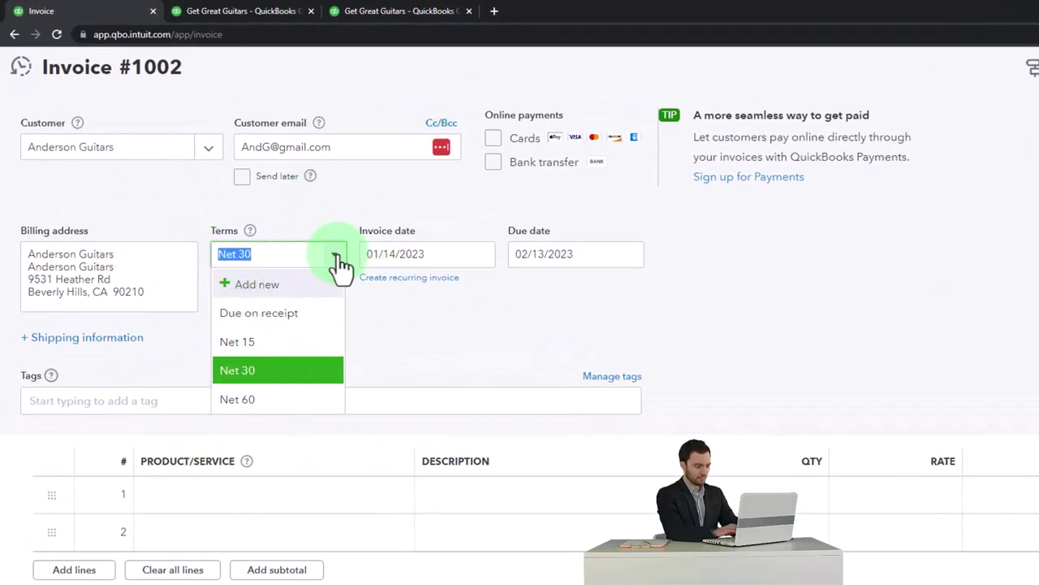
left_click(337, 259)
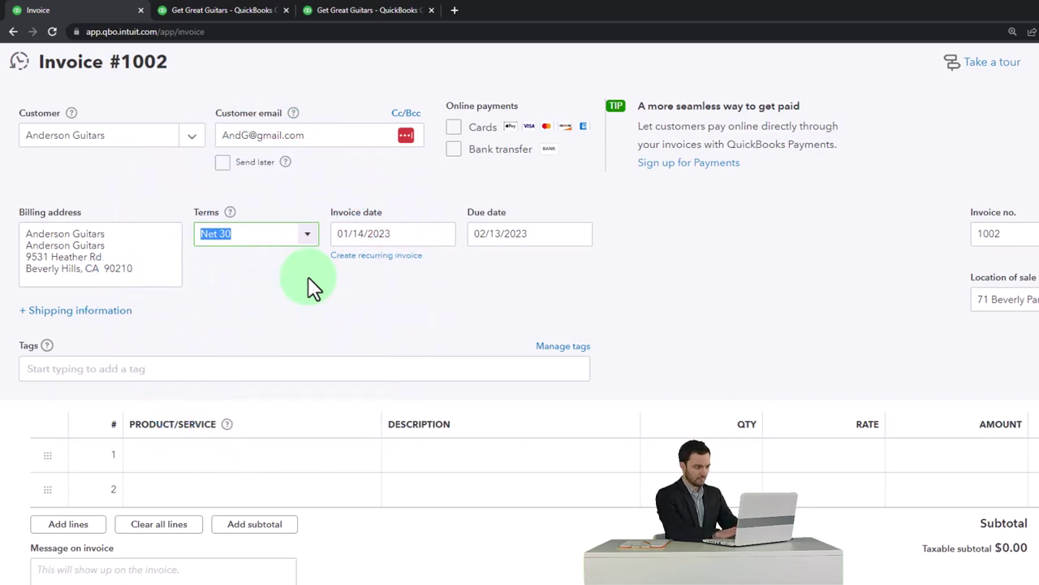
key("Tab")
key("plus")
key("plus")
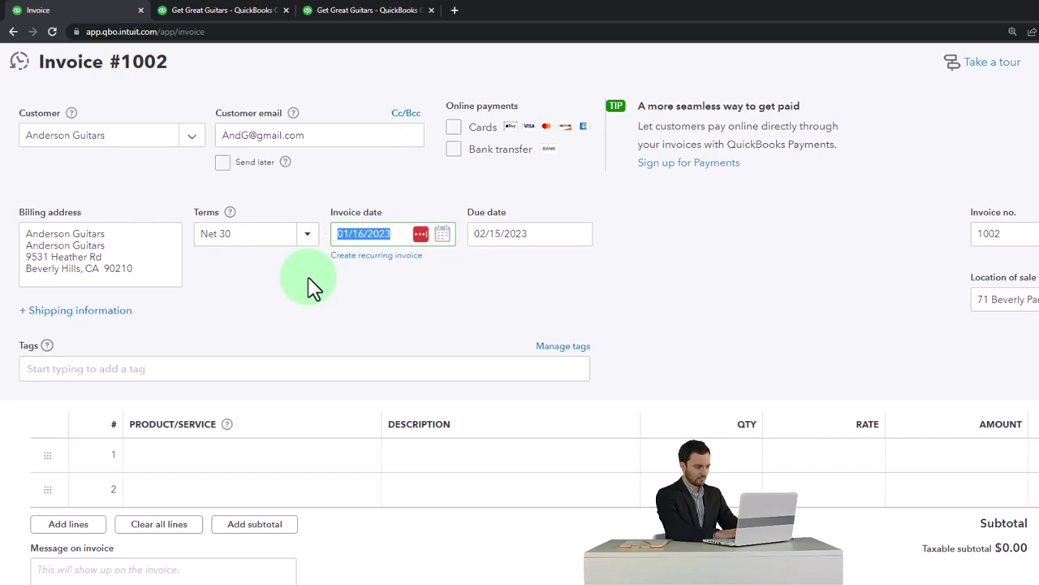
Go past the remaining header fields and add product ELP (Epiphone Les Paul) on the first invoice line.
key("Tab")
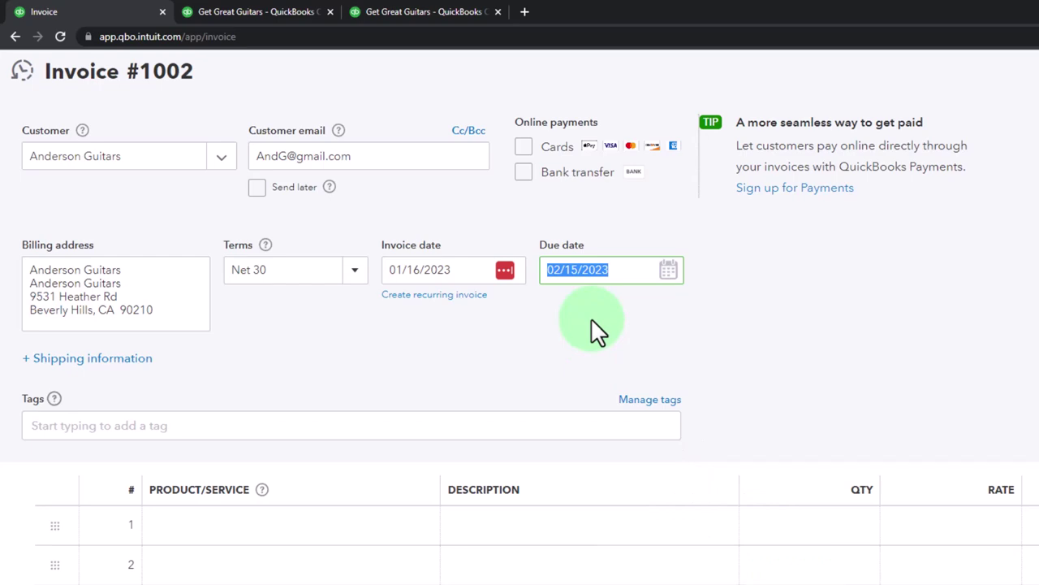
key("Tab")
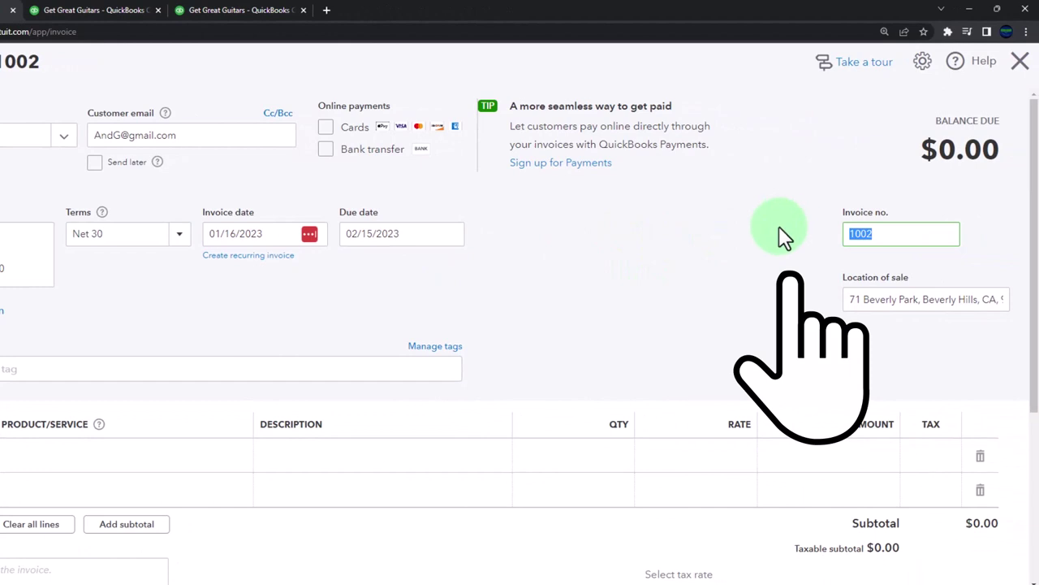
key("Tab")
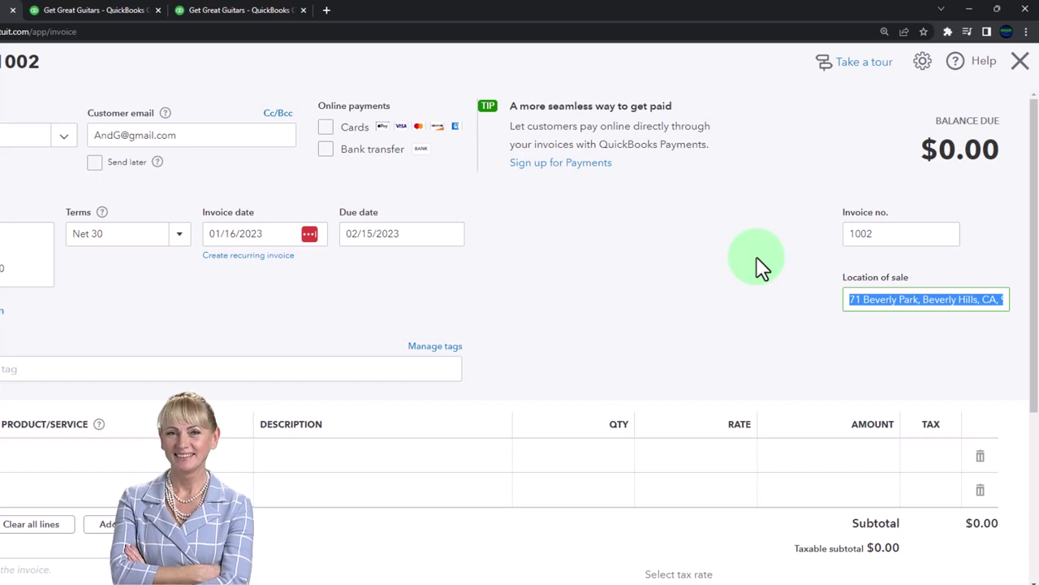
key("Tab")
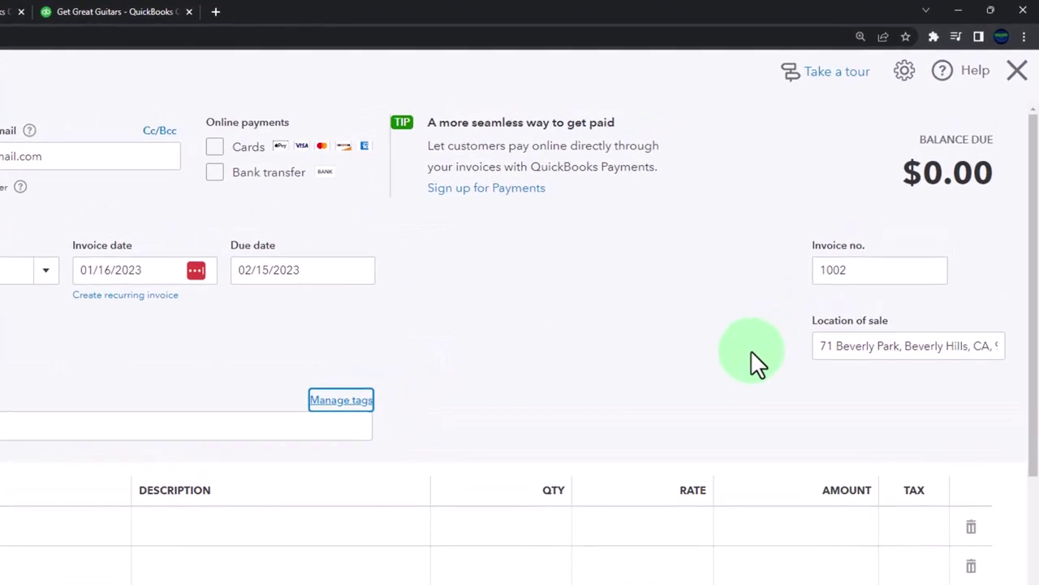
key("Tab")
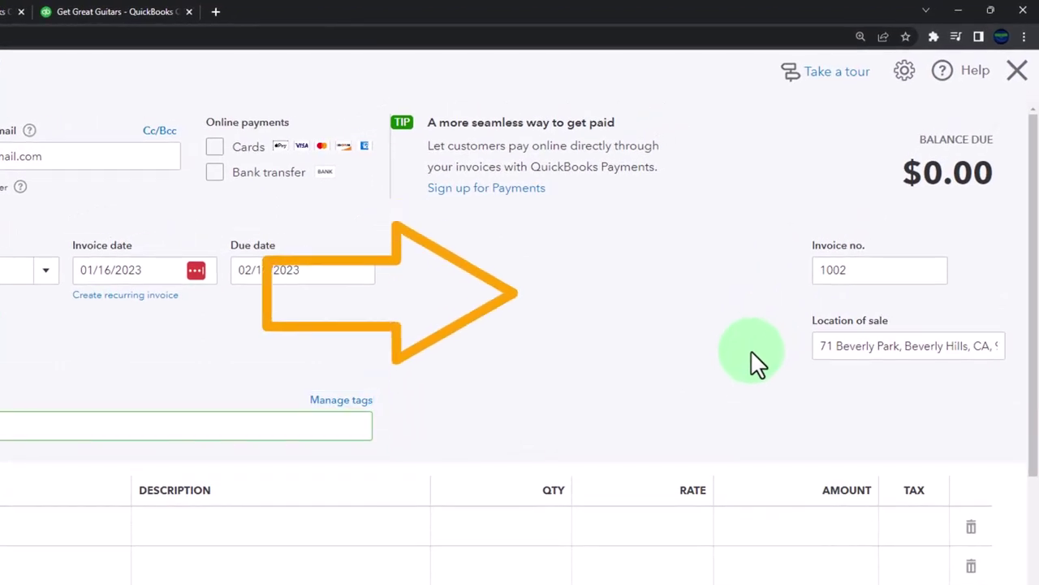
scroll(750, 357, "down", 2)
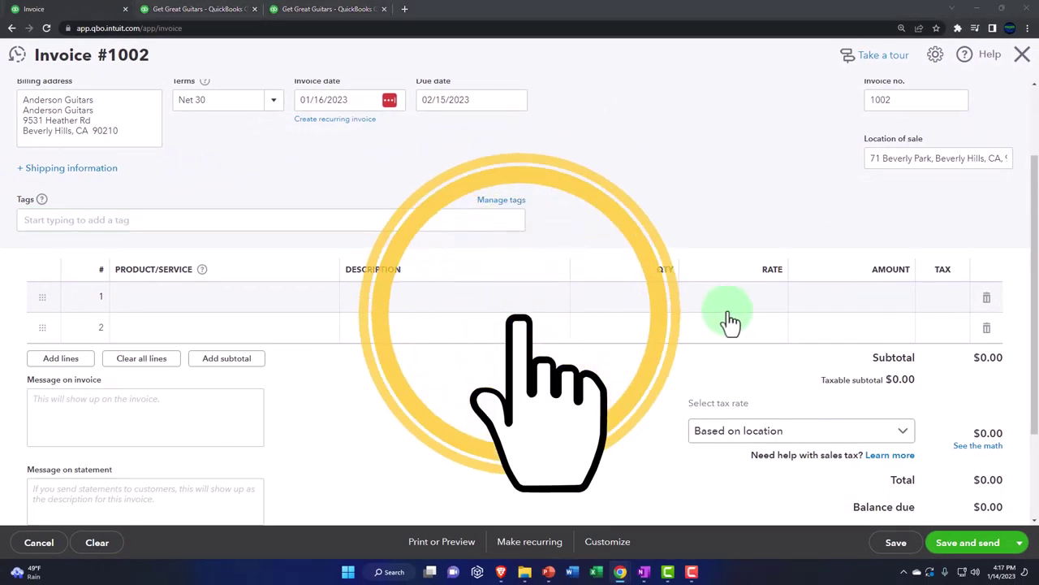
left_click(168, 302)
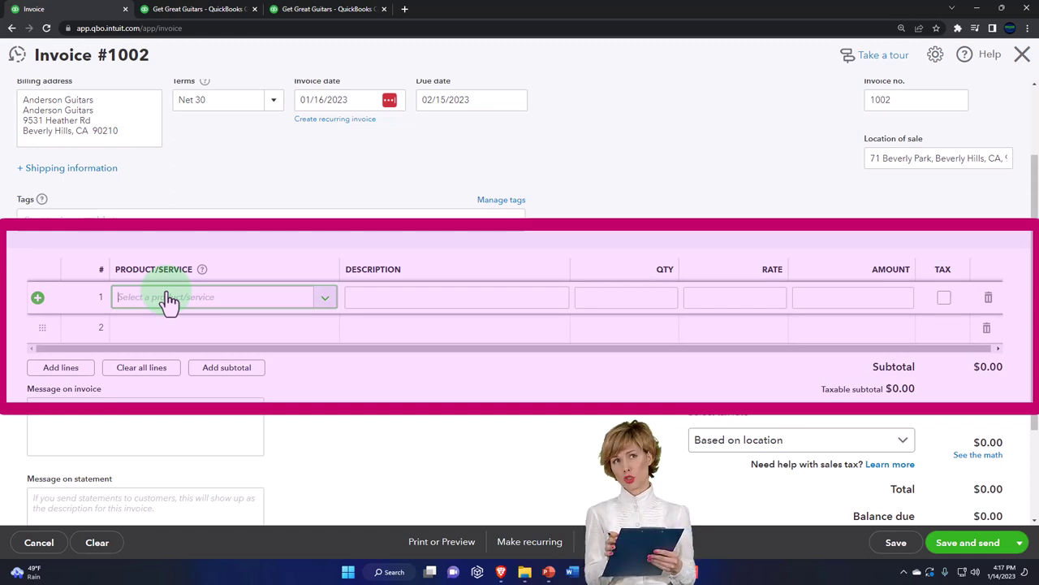
type("elp")
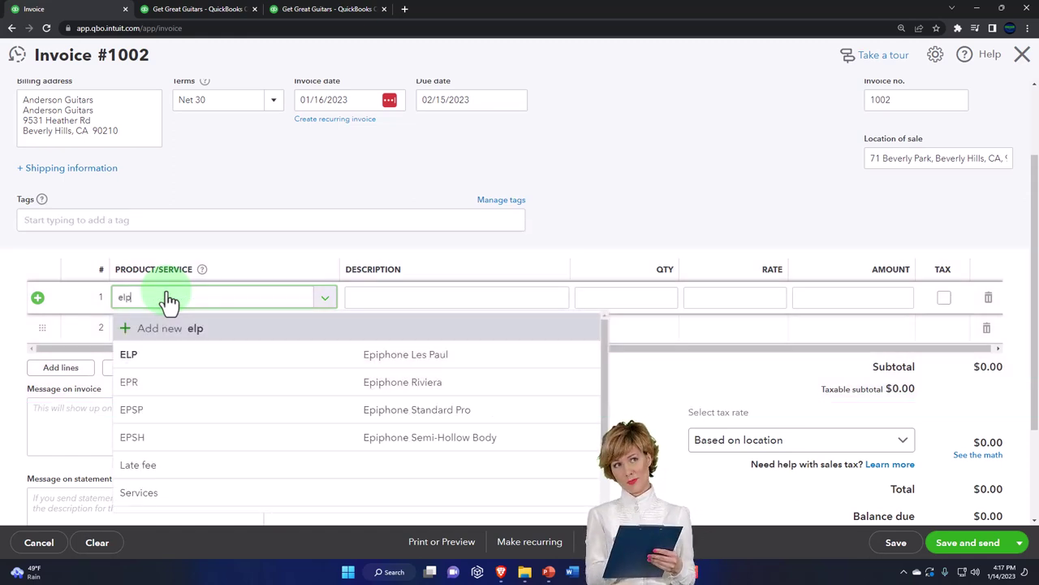
key("Down")
key("Down")
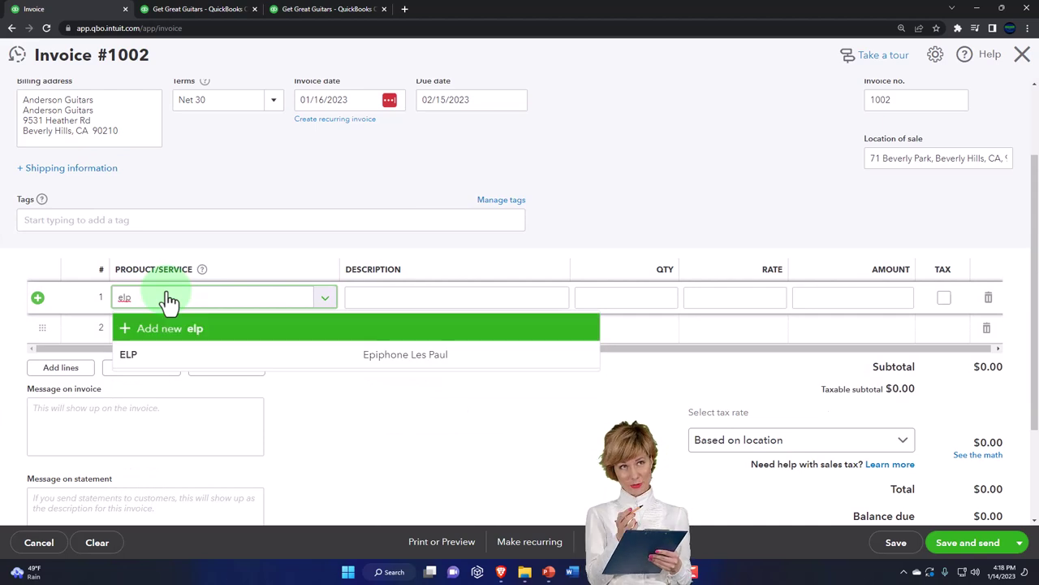
key("Tab")
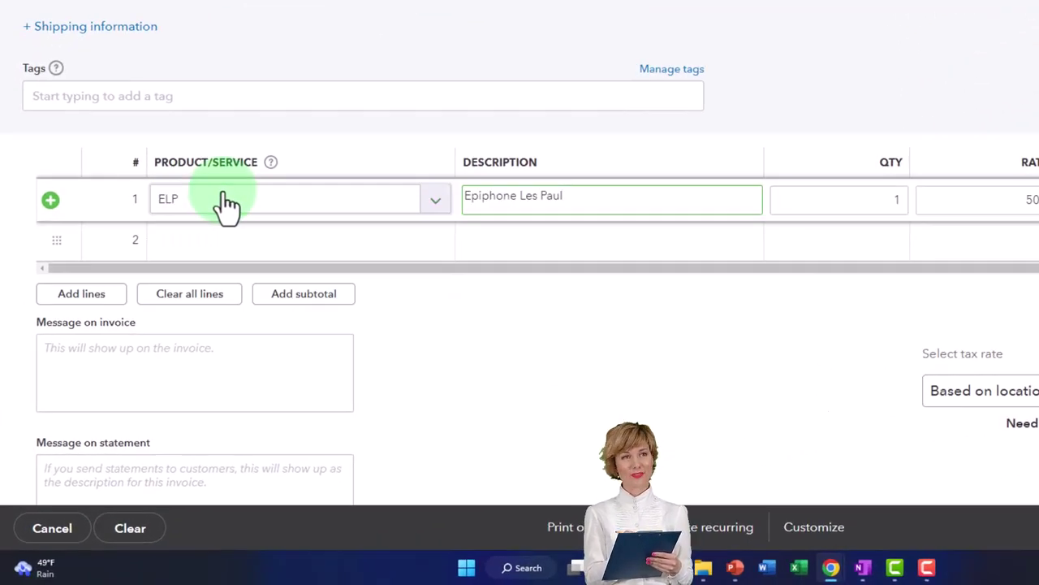
Set the quantity on the ELP line to 5, keeping the item's rate and tax setting.
key("Tab")
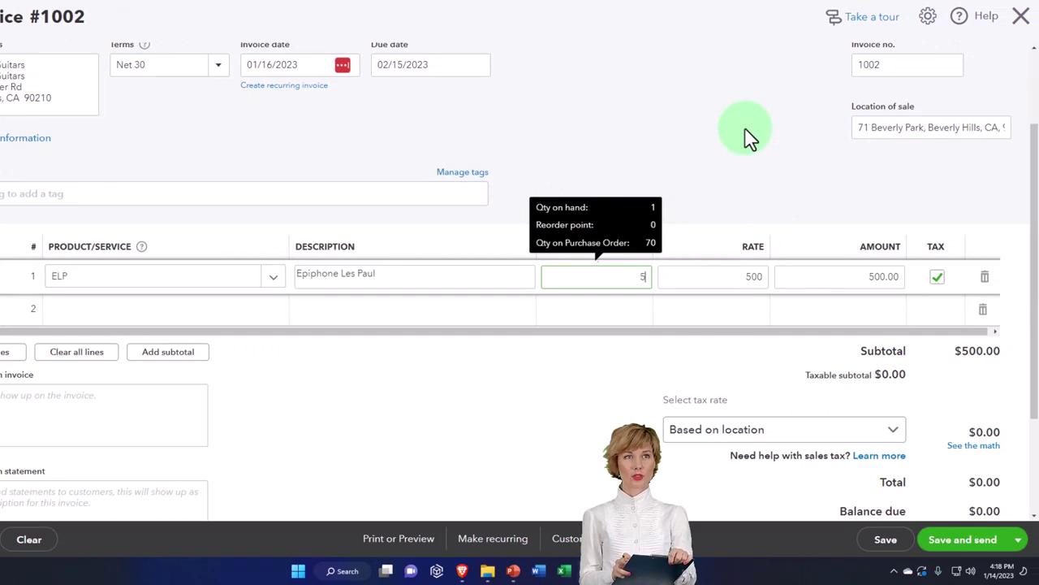
key("Tab")
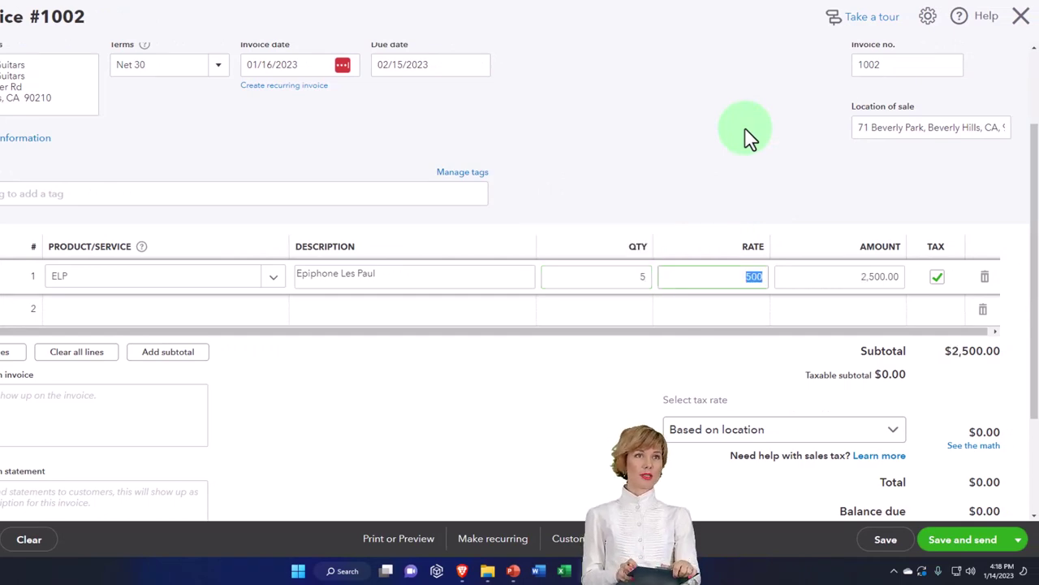
key("Tab")
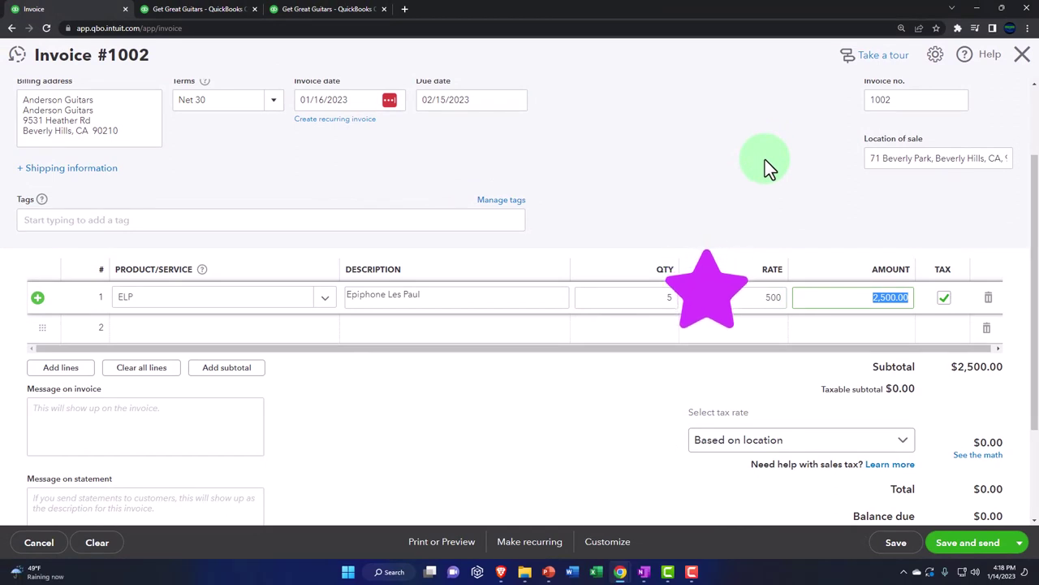
key("Tab")
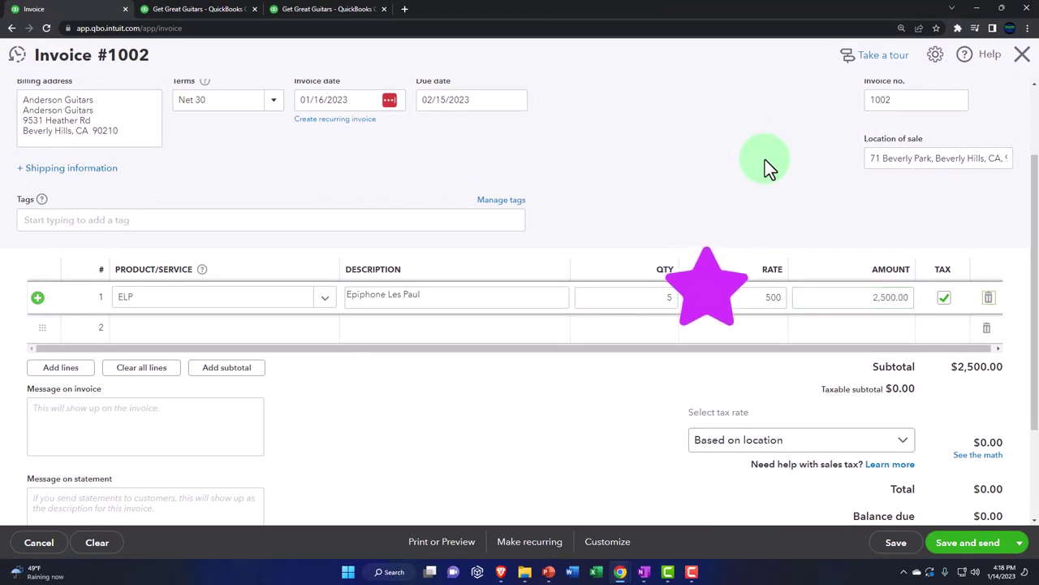
Add product EPR (Epiphone Riviera) on the second invoice line with quantity 1, its default rate, and tax applied.
key("Tab")
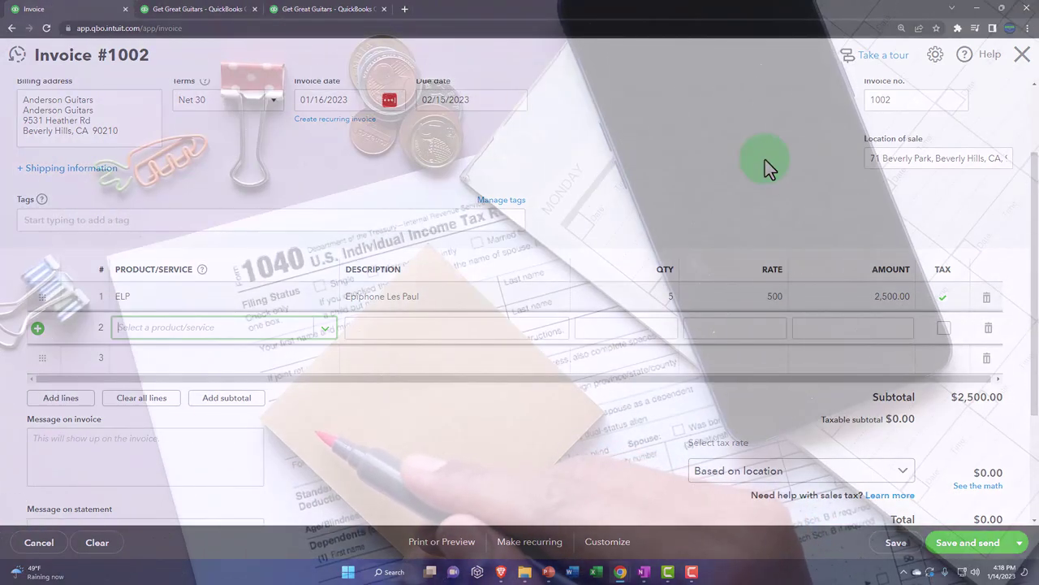
type("epr")
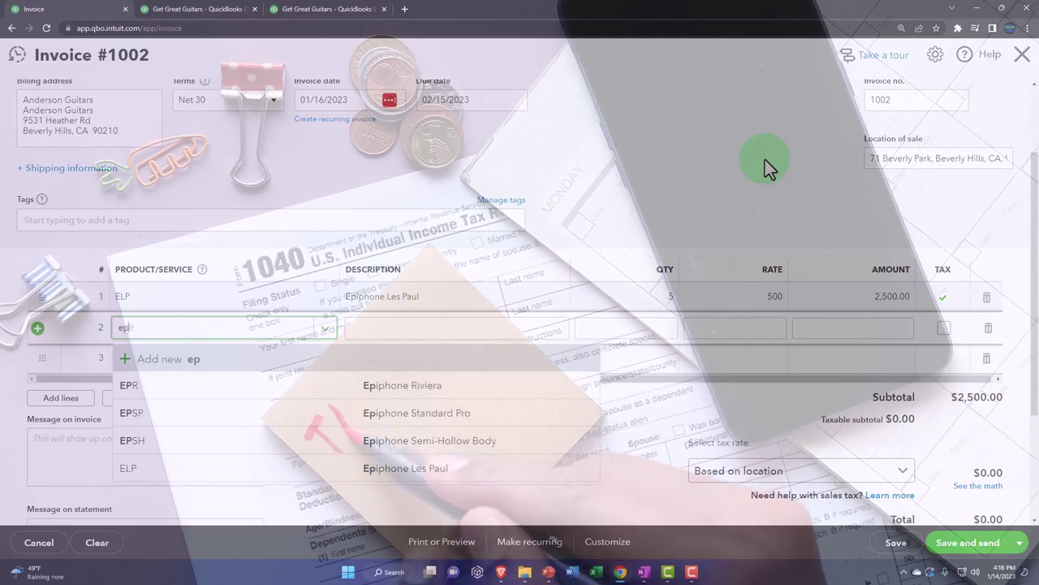
key("Down")
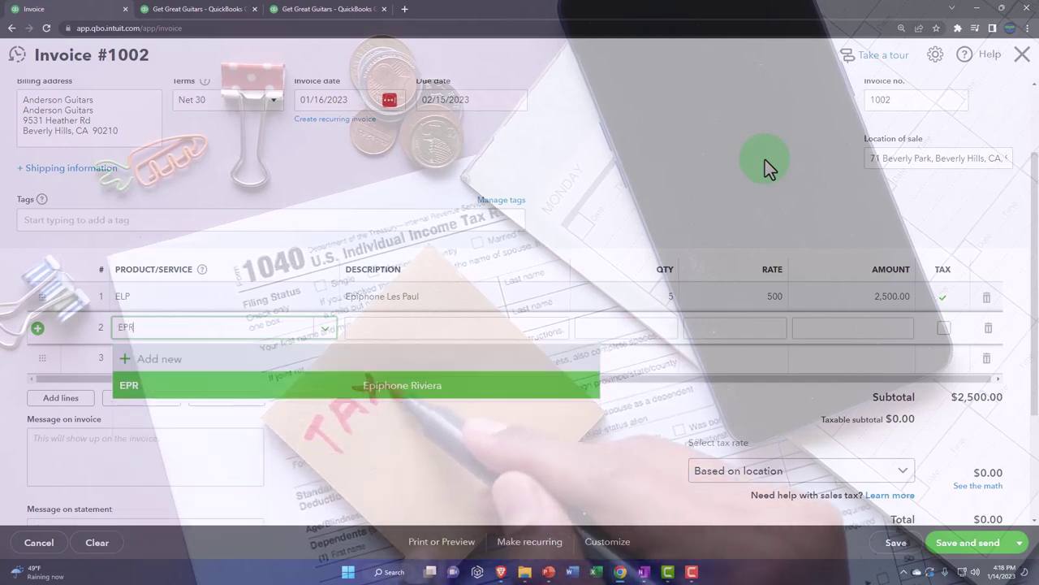
key("Tab")
key("Tab")
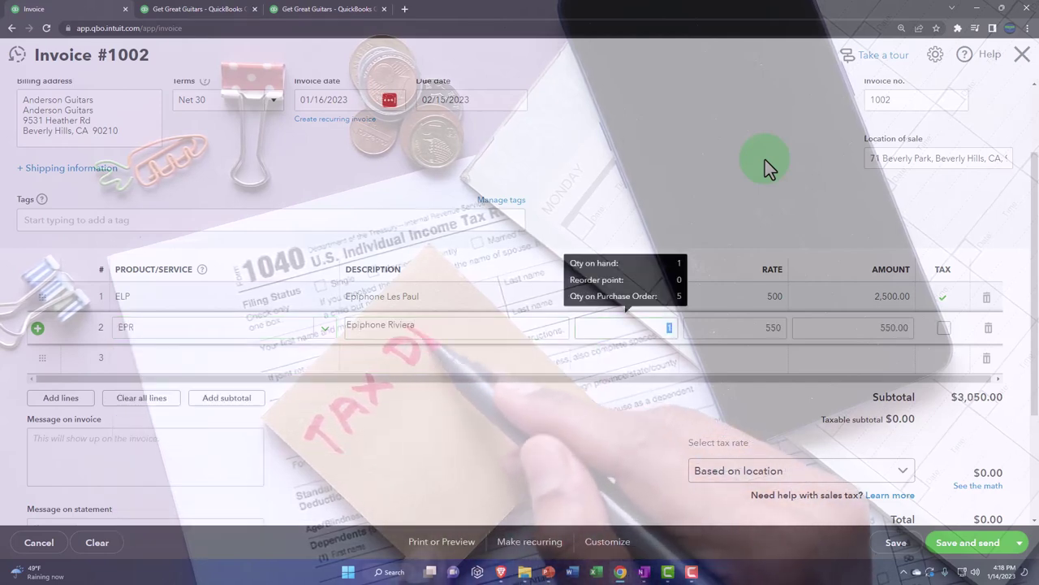
key("Tab")
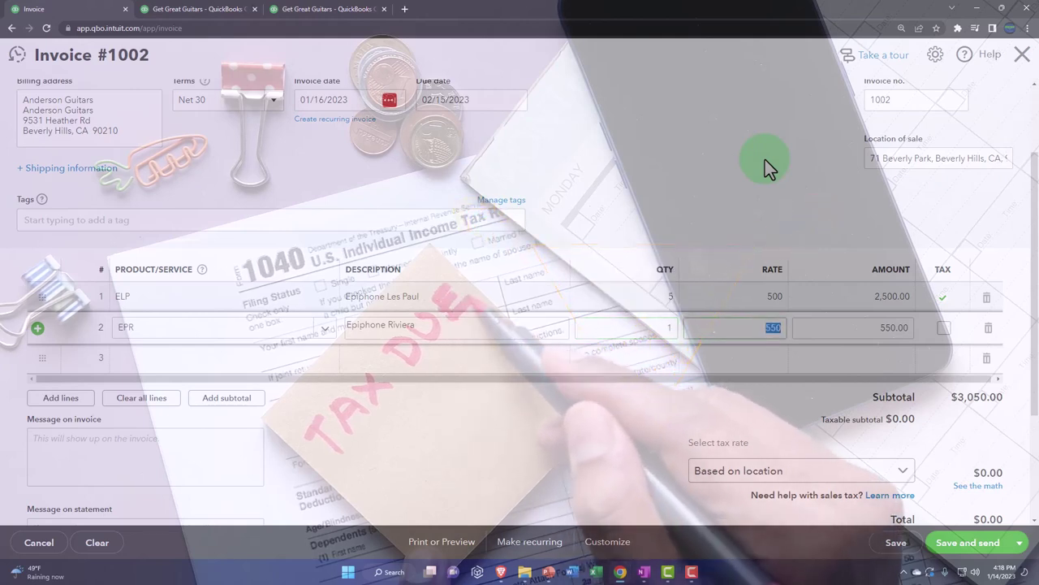
key("Tab")
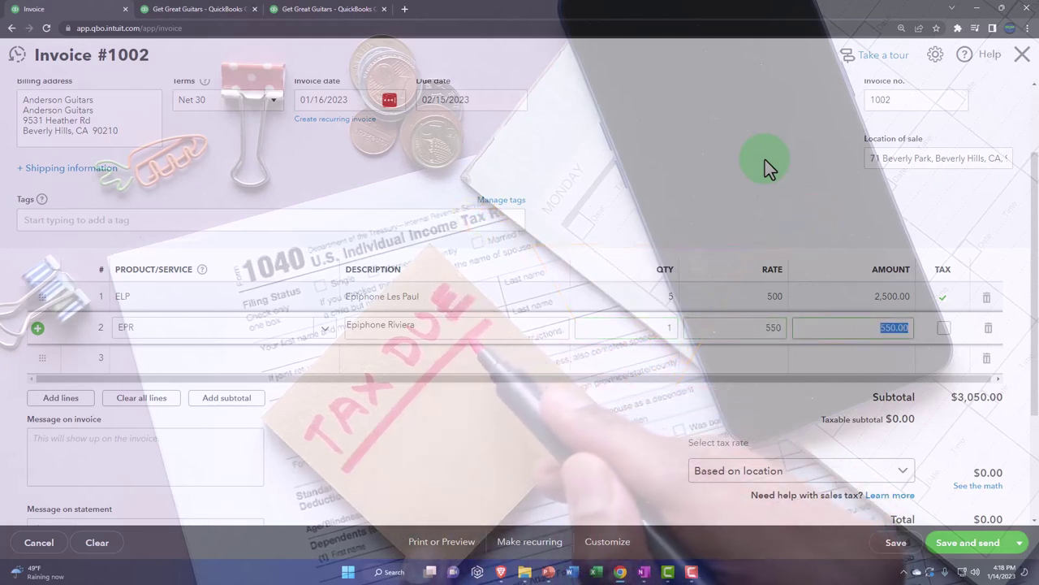
key("Tab")
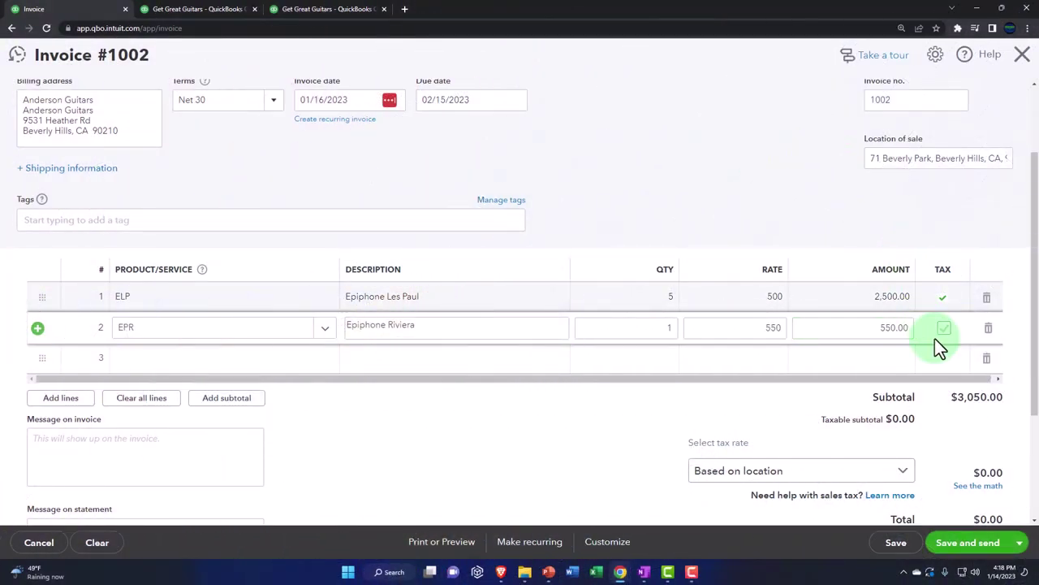
left_click(574, 453)
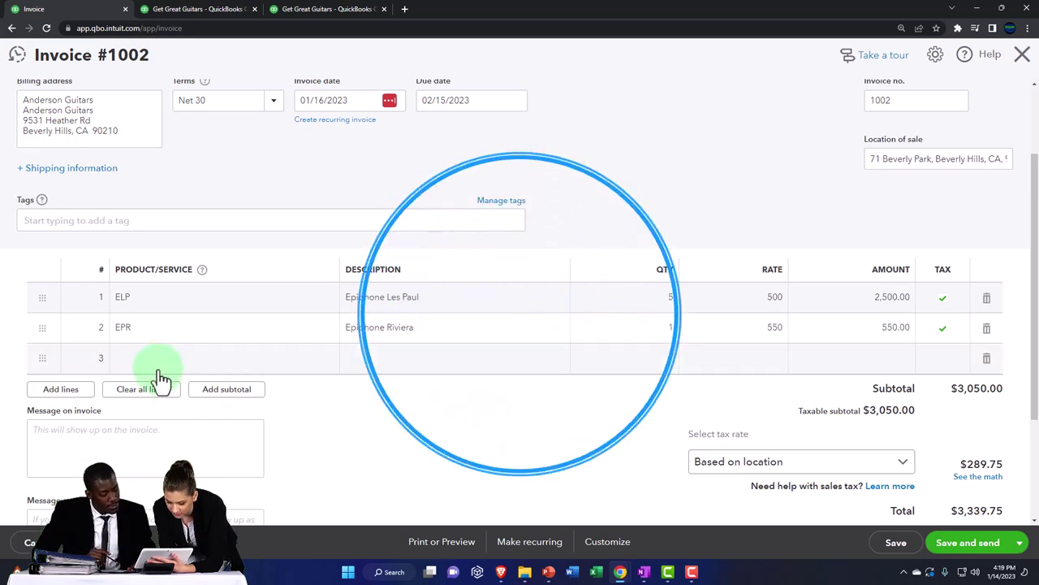
Add product EPSH (Epiphone Semi-Hollow Body) on the third invoice line, keeping quantity 1, its default rate and tax setting.
left_click(156, 364)
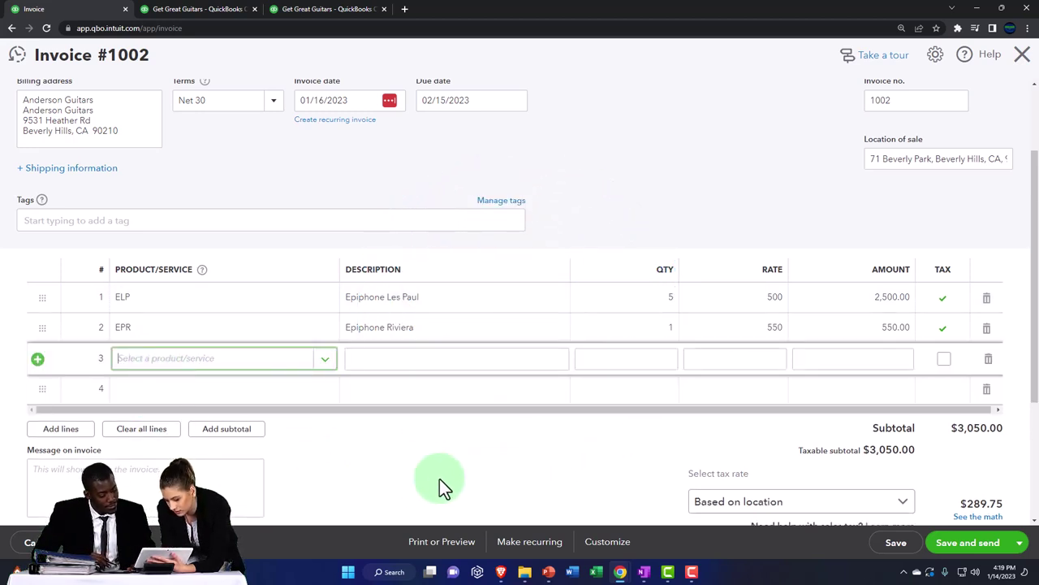
type("EPSH")
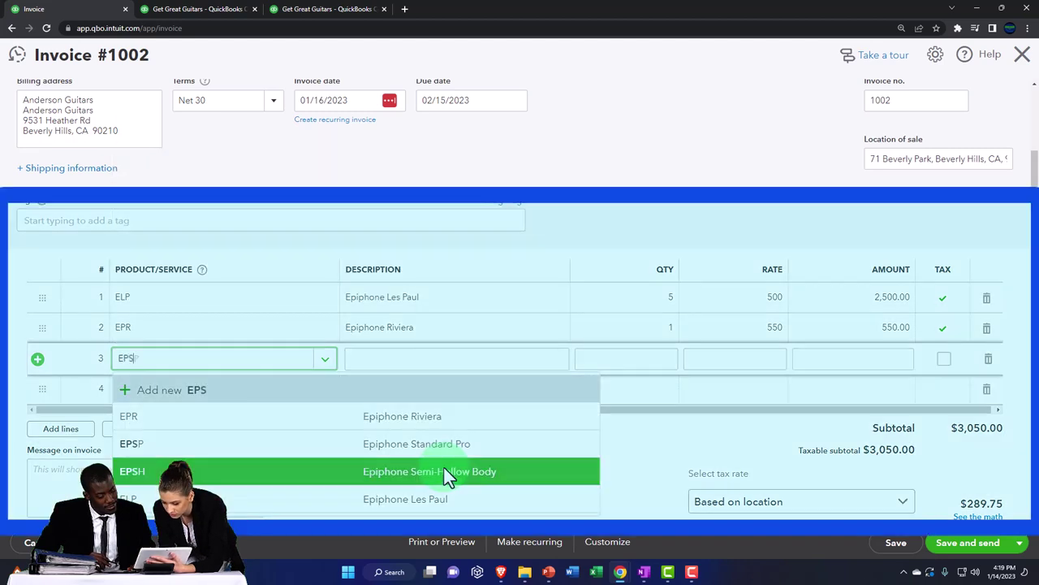
key("Down")
key("Down")
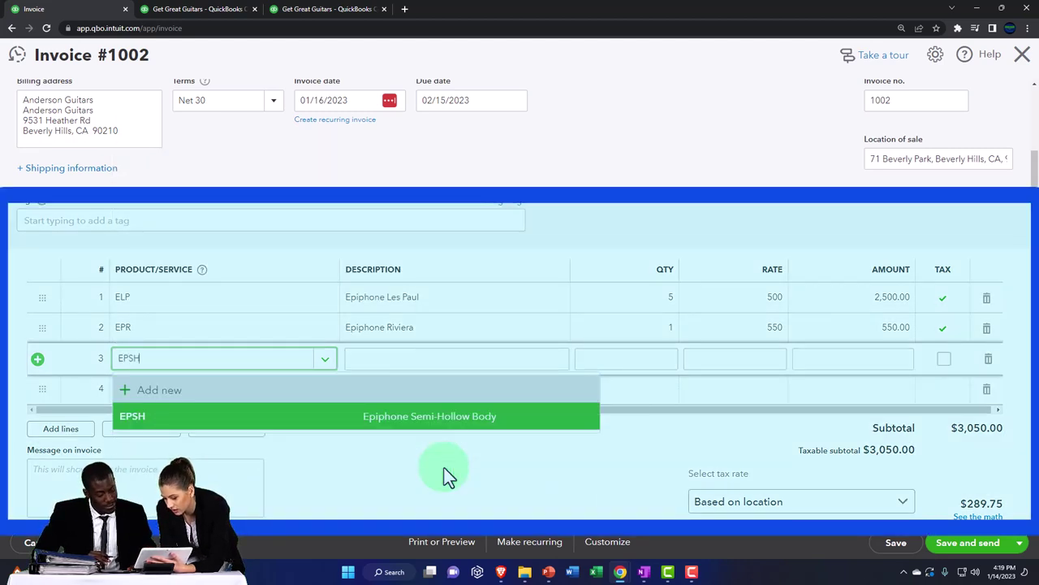
key("Tab")
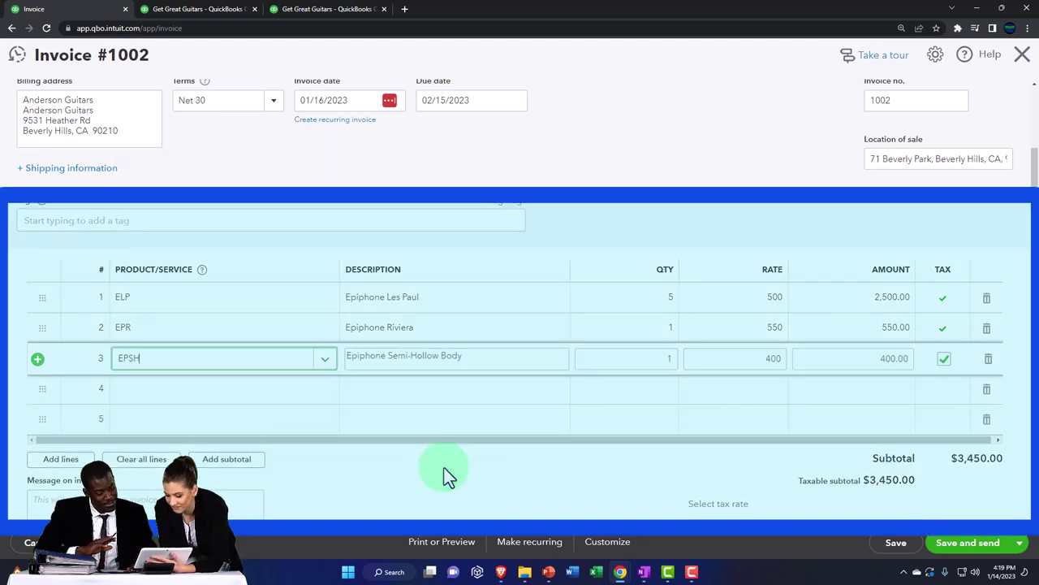
key("Tab")
key("Tab")
key("Tab")
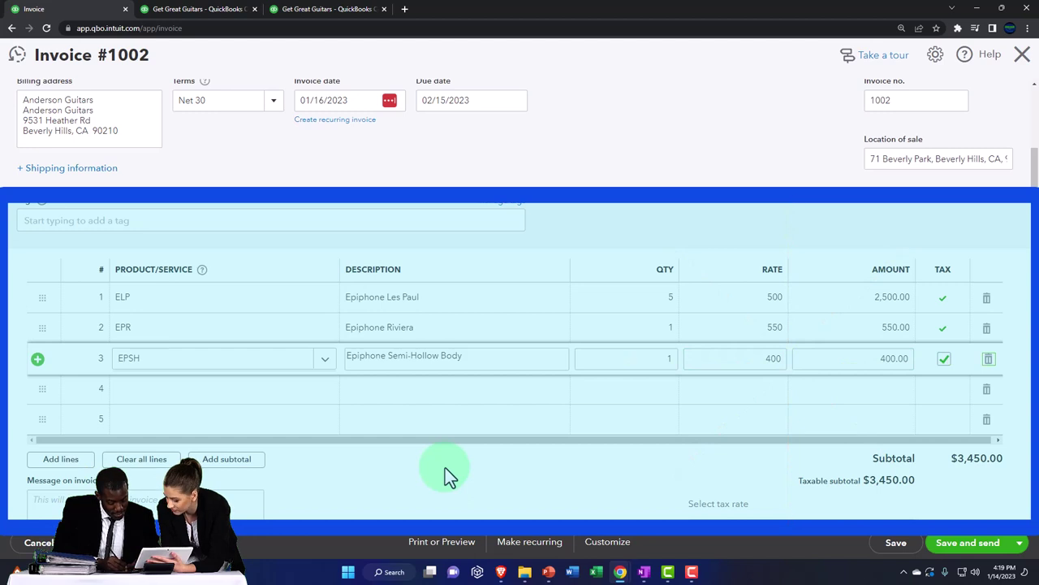
key("Tab")
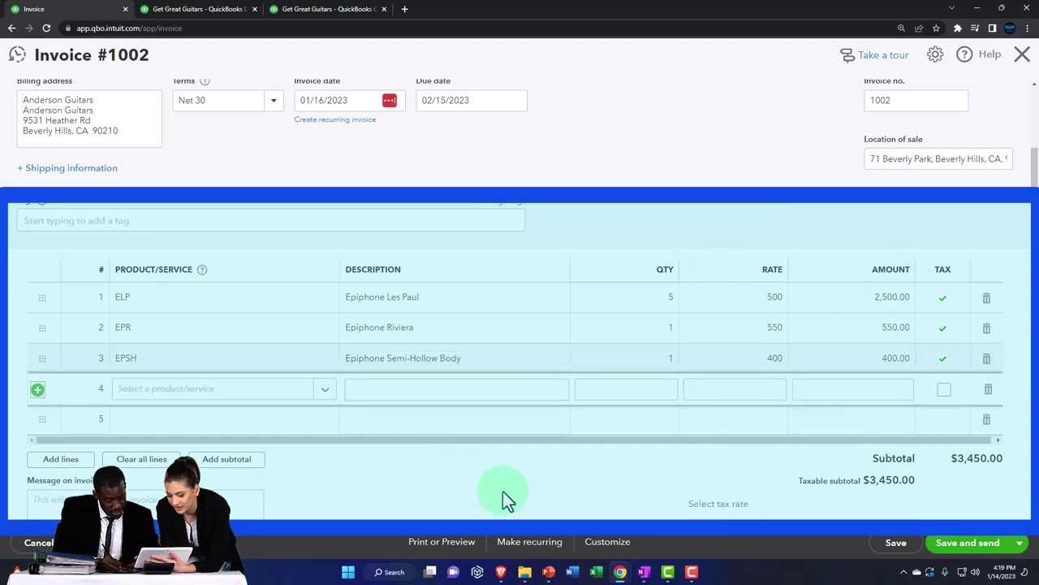
Check the invoice totals and examine how the sales tax is calculated, including the agency rates and per-product amounts.
scroll(503, 491, "down", 3)
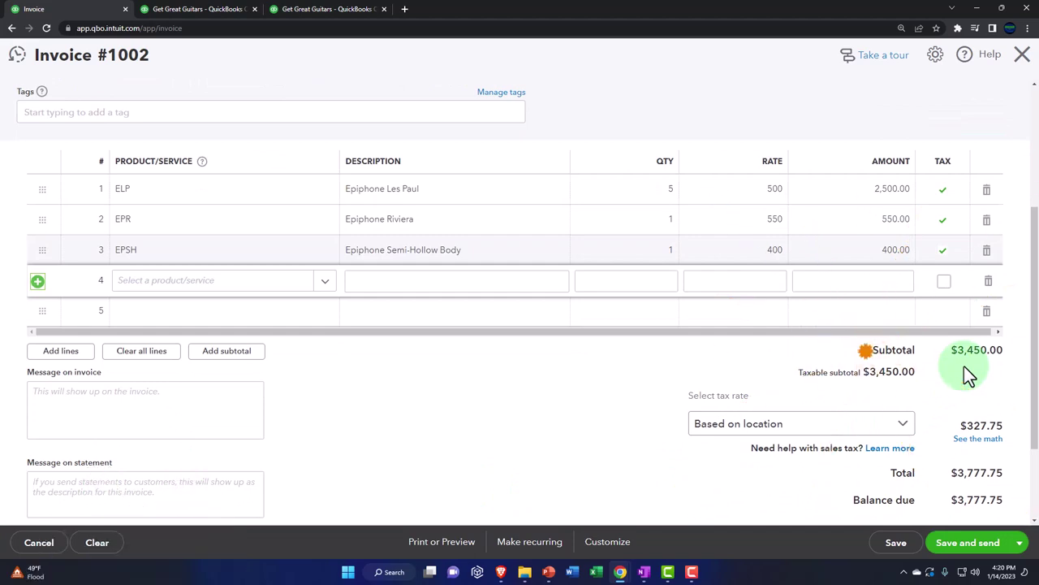
scroll(965, 370, "down", 1)
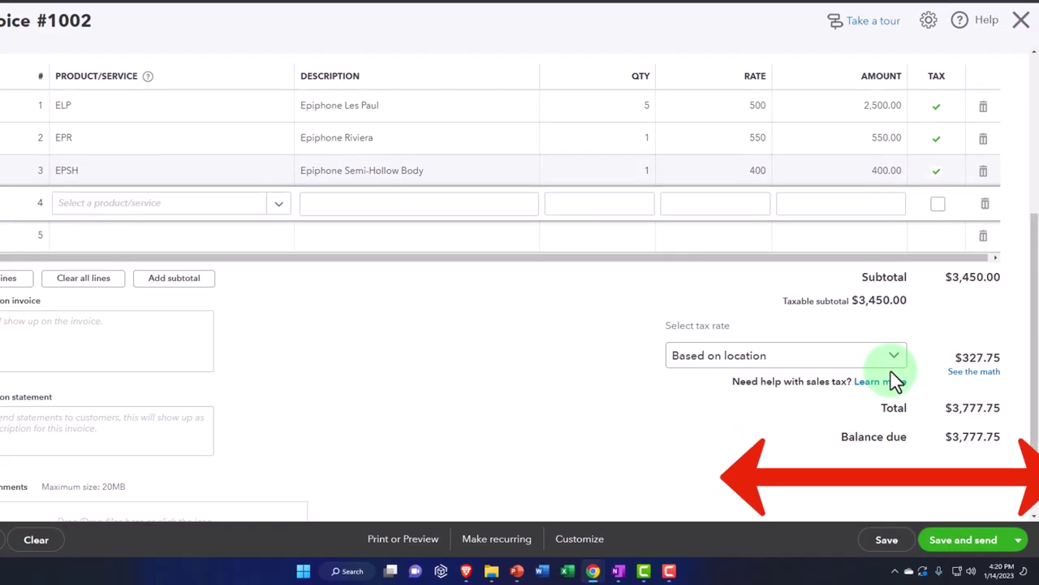
left_click(968, 376)
left_click(971, 367)
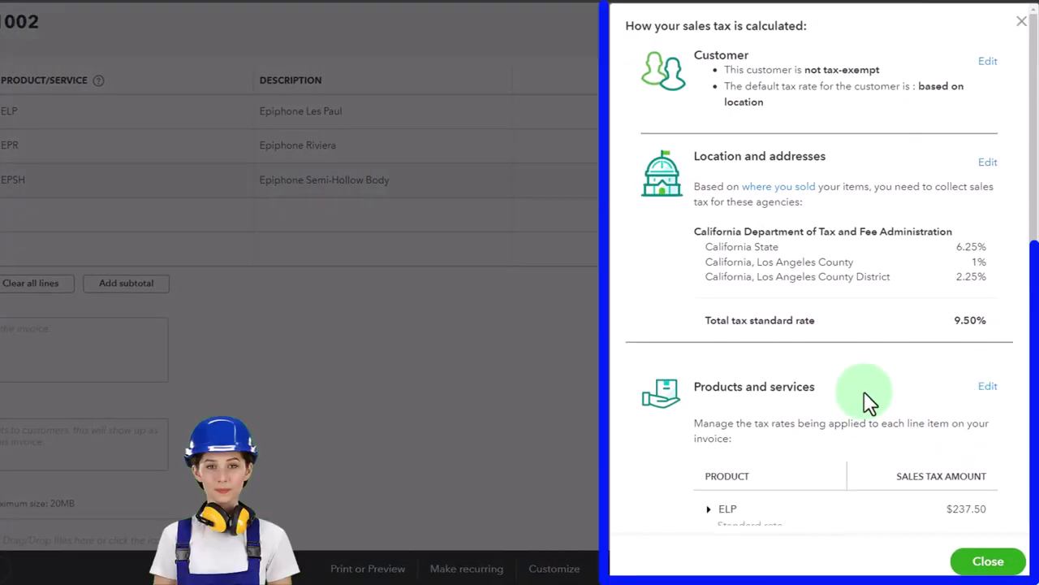
scroll(866, 399, "down", 5)
scroll(866, 399, "down", 1)
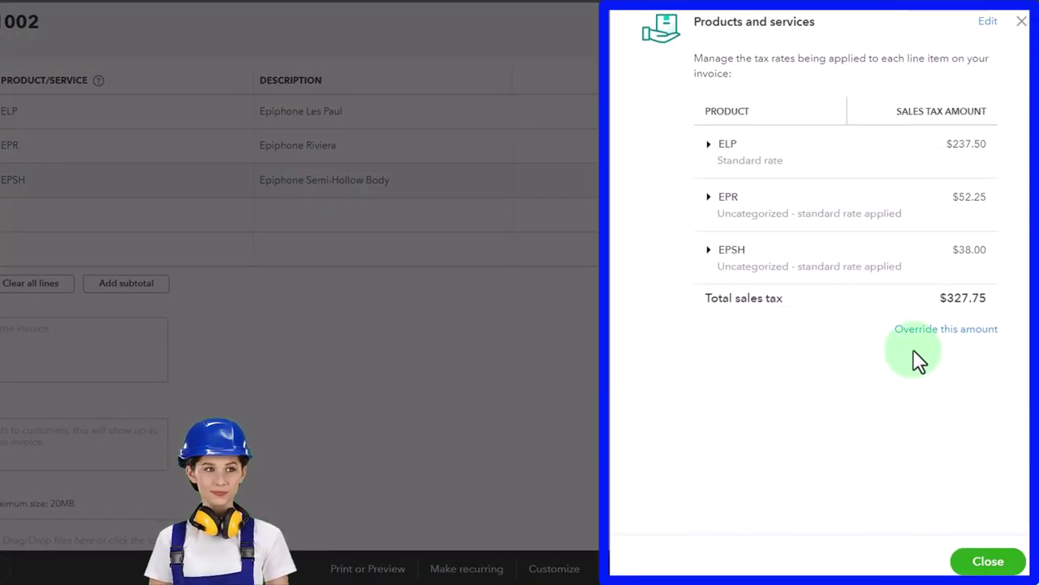
Look at the options for overriding the sales tax amount, and leave the tax calculation without saving.
left_click(934, 334)
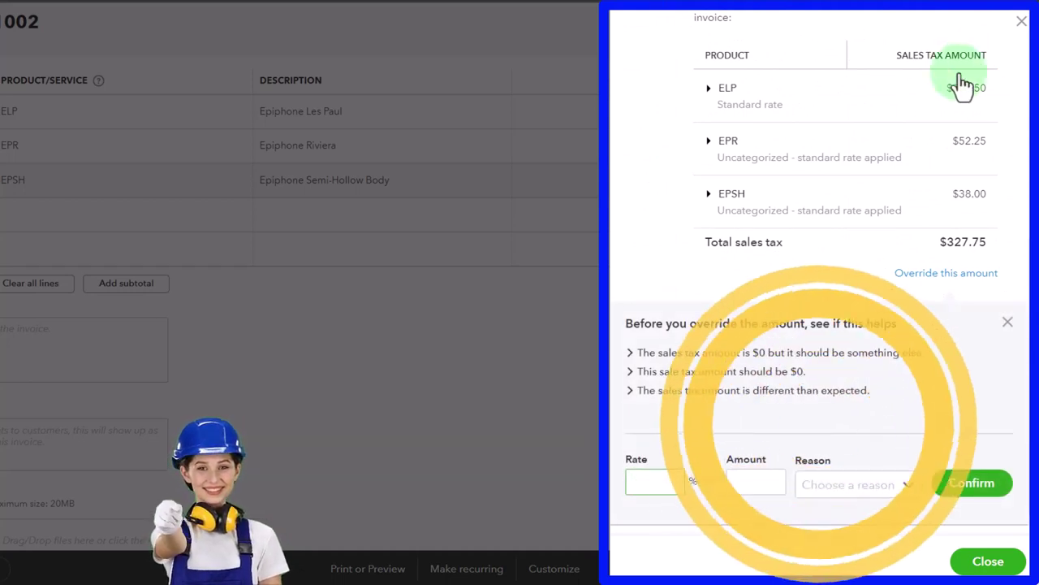
left_click(988, 561)
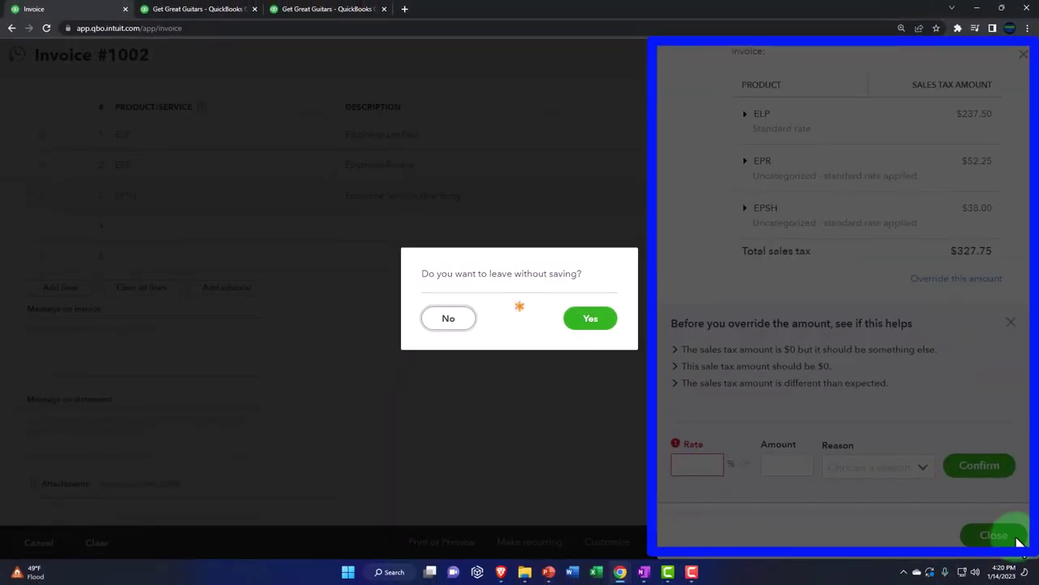
left_click(468, 321)
left_click(1024, 57)
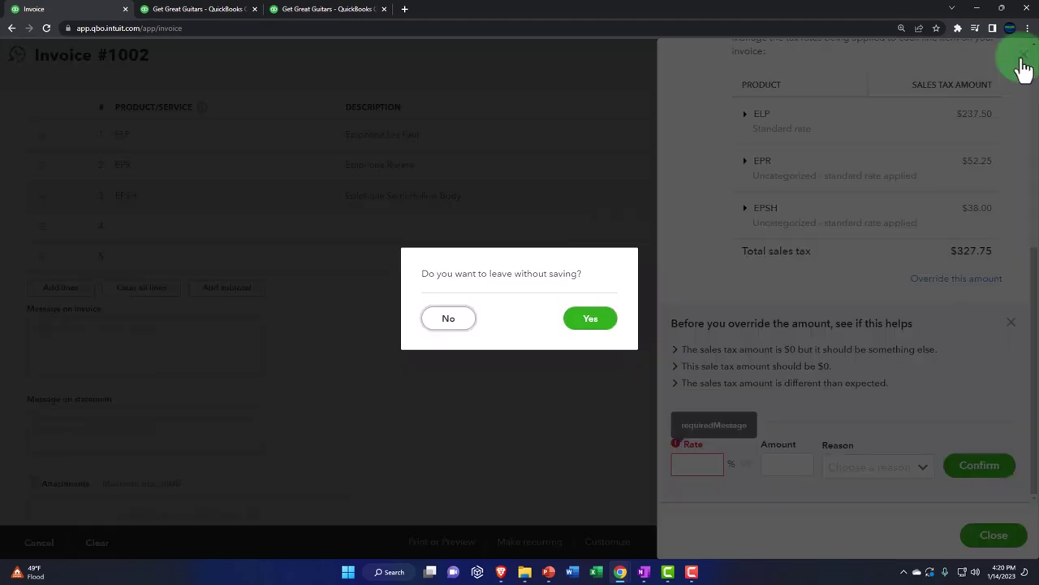
left_click(576, 319)
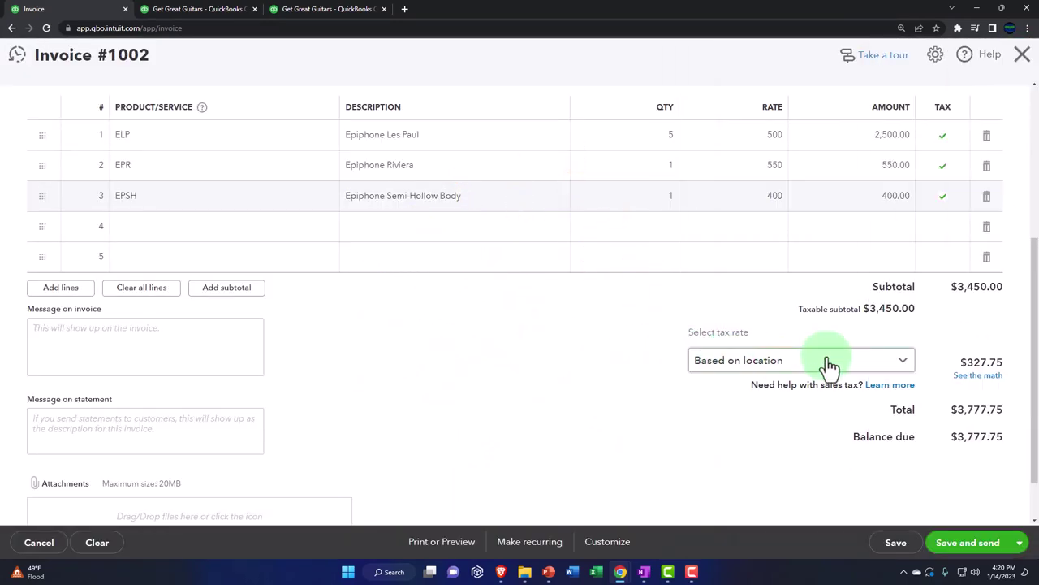
Set the invoice's sales tax rate to Test Rate (5%).
left_click(794, 463)
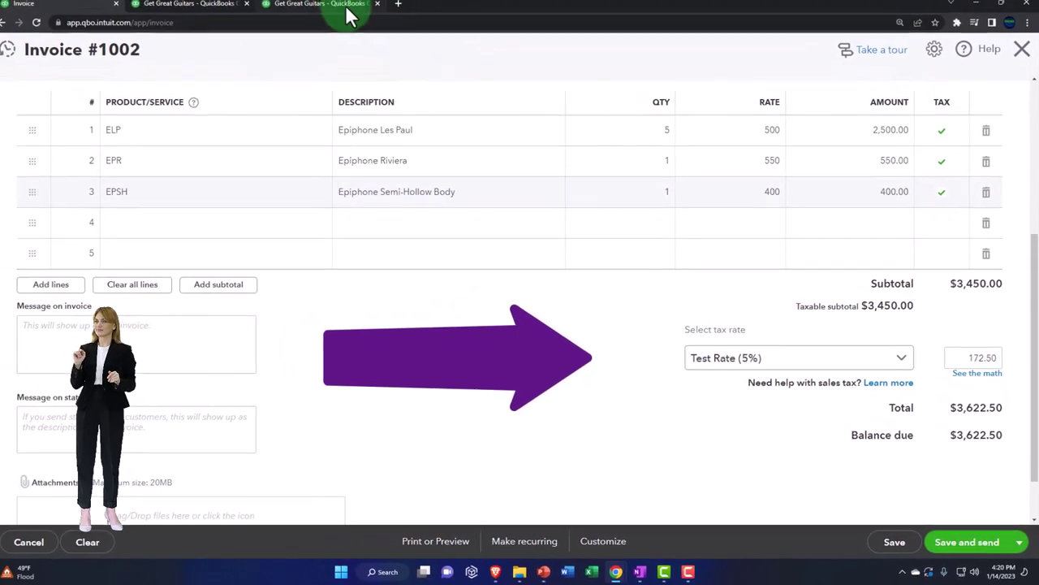
Duplicate the Profit and Loss report's browser tab and go to the Sales Tax page in the copy.
left_click(347, 4)
right_click(350, 12)
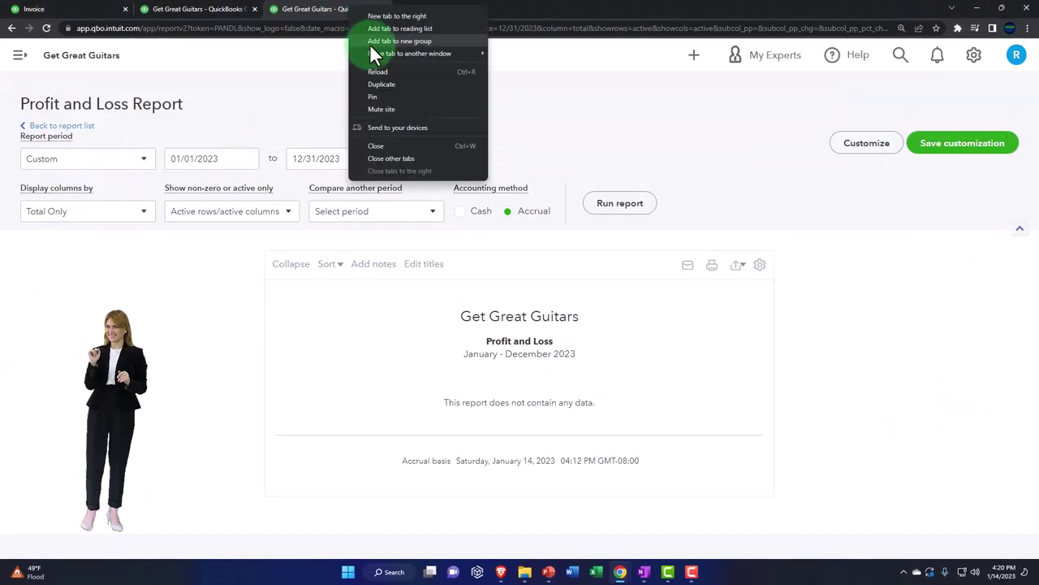
left_click(380, 84)
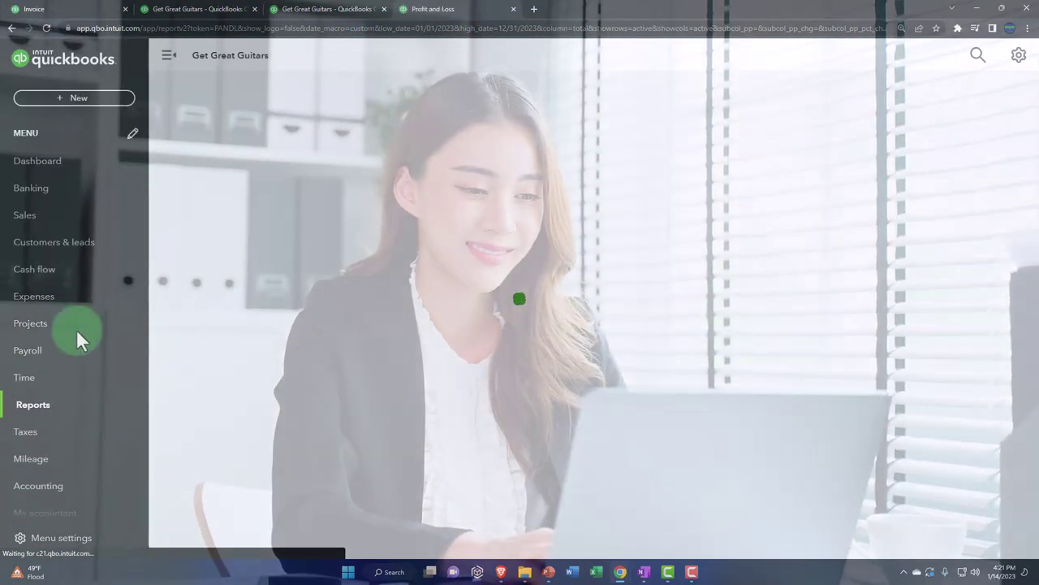
scroll(16, 339, "down", 2)
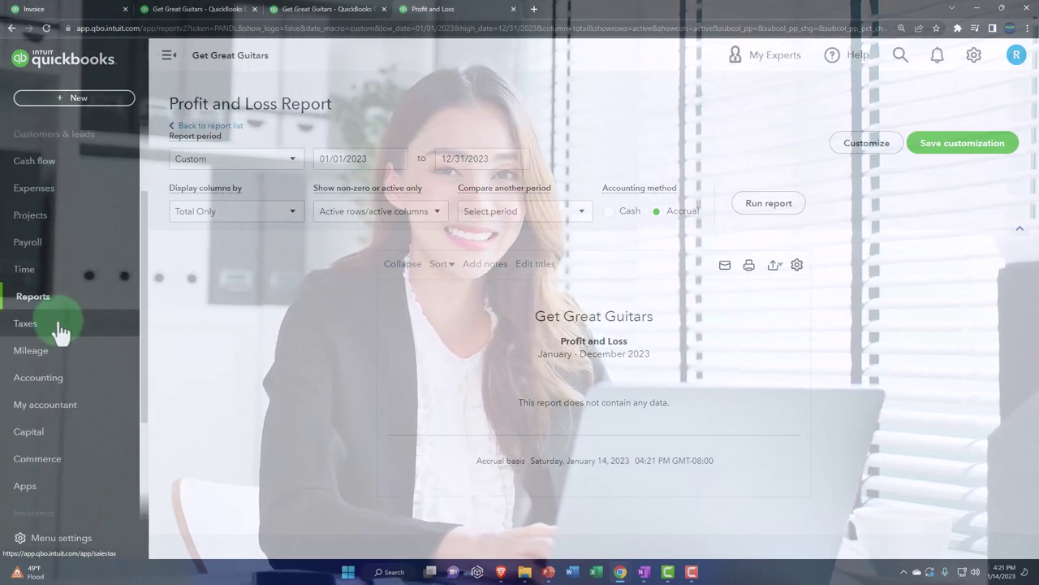
left_click(59, 324)
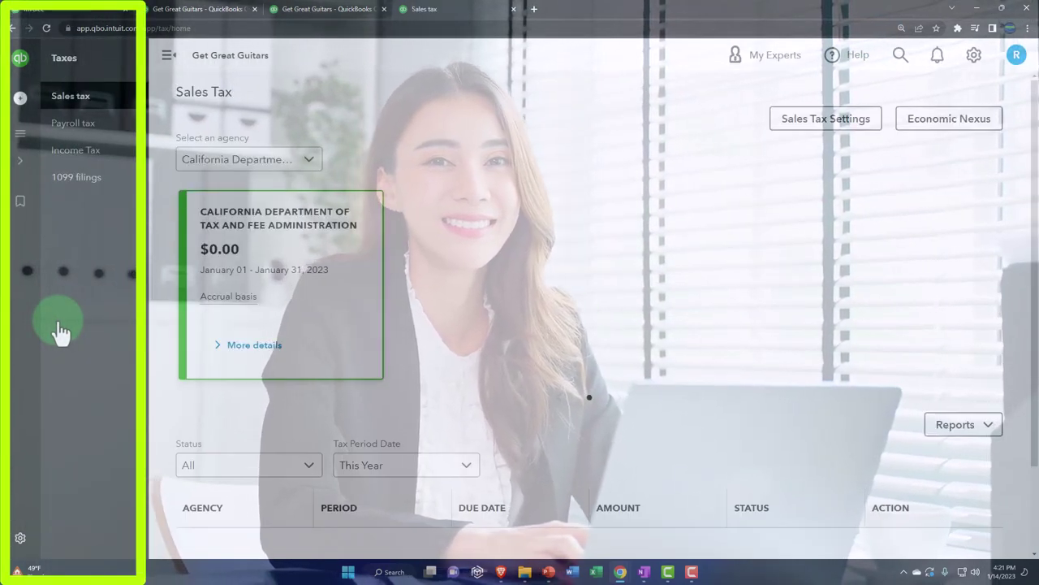
left_click(70, 101)
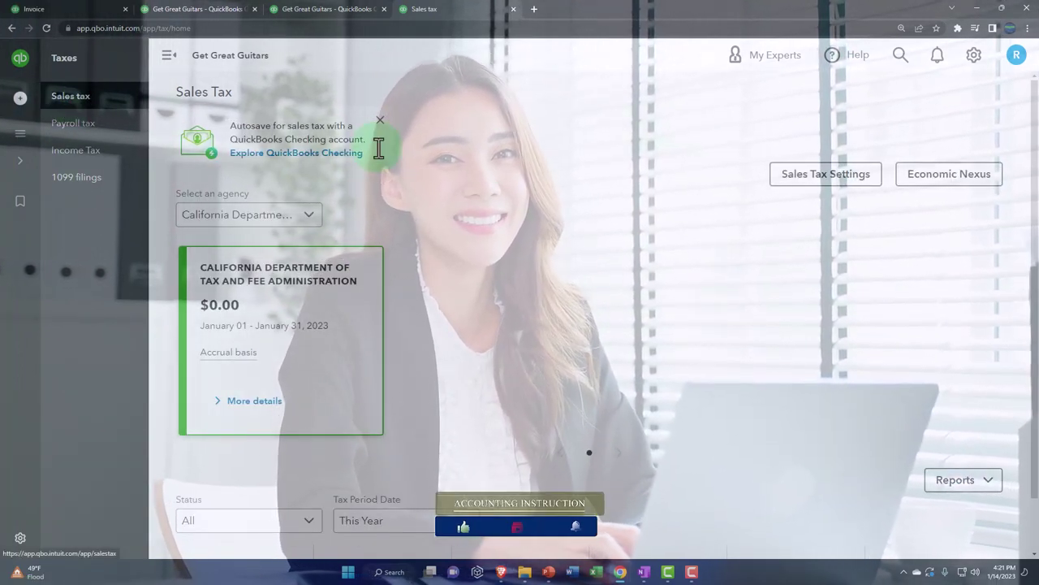
Examine the custom Test Rate in the sales tax settings, and close that browser tab to return to the invoice.
left_click(807, 178)
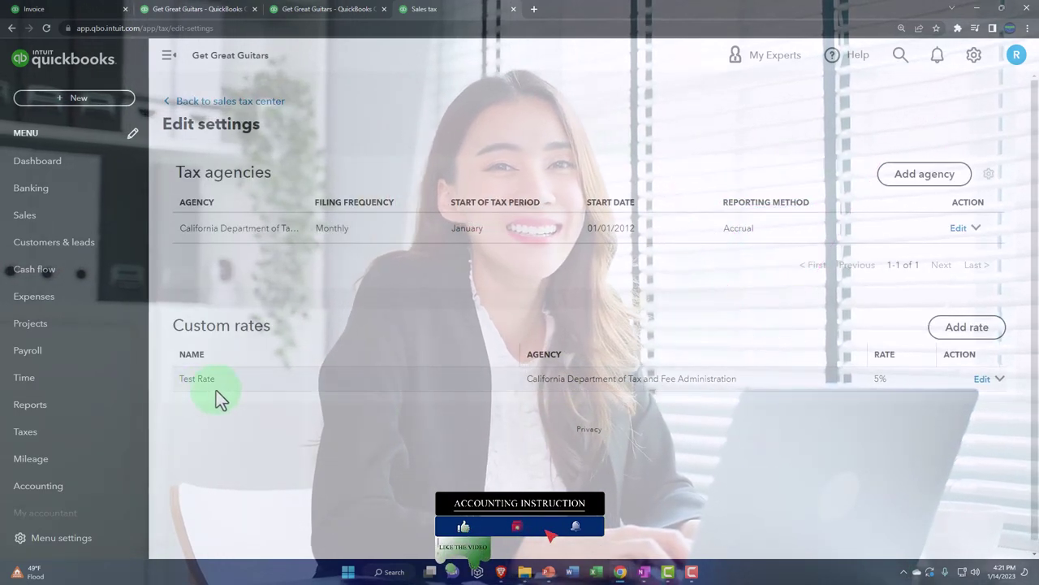
left_click(886, 379)
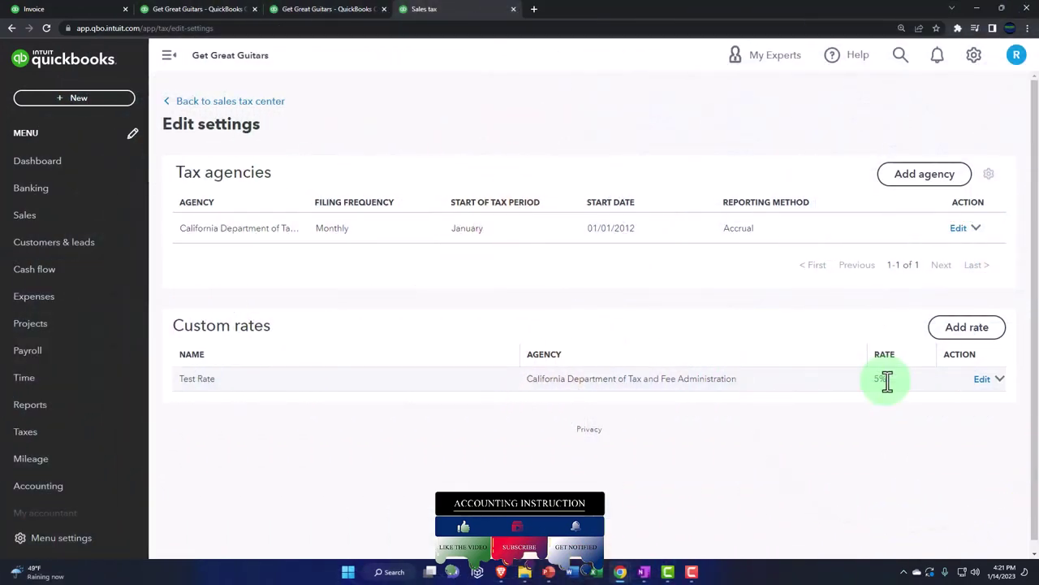
left_click(513, 10)
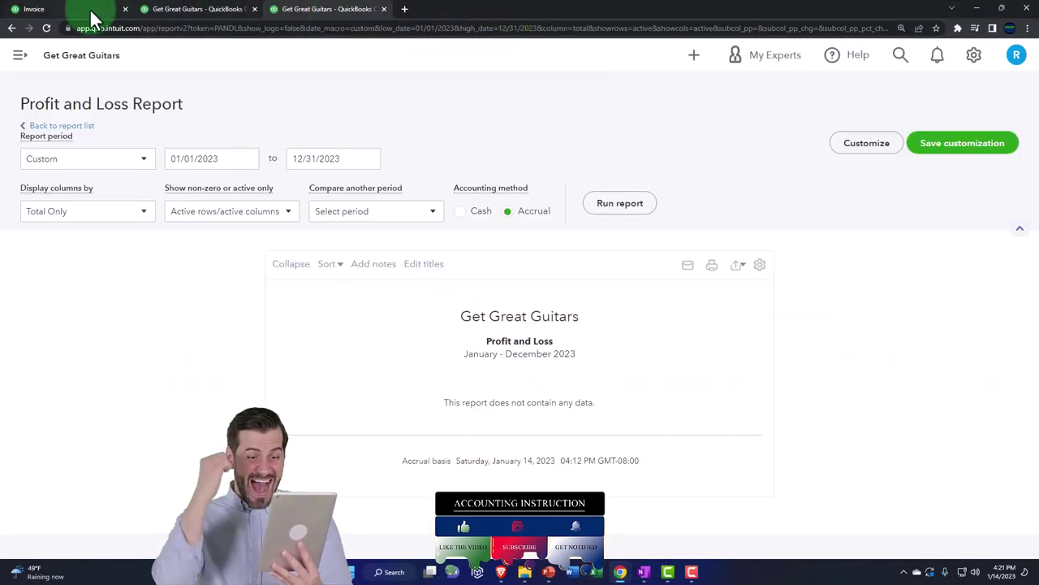
left_click(89, 8)
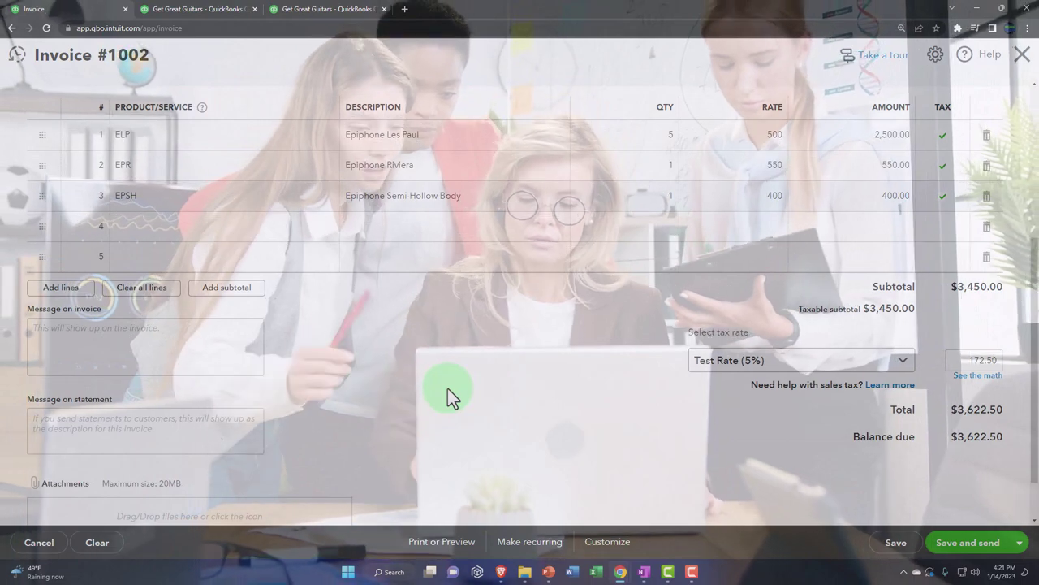
Review the invoice's customer and date details, its three item lines, the sales tax and the balance due.
scroll(448, 388, "up", 5)
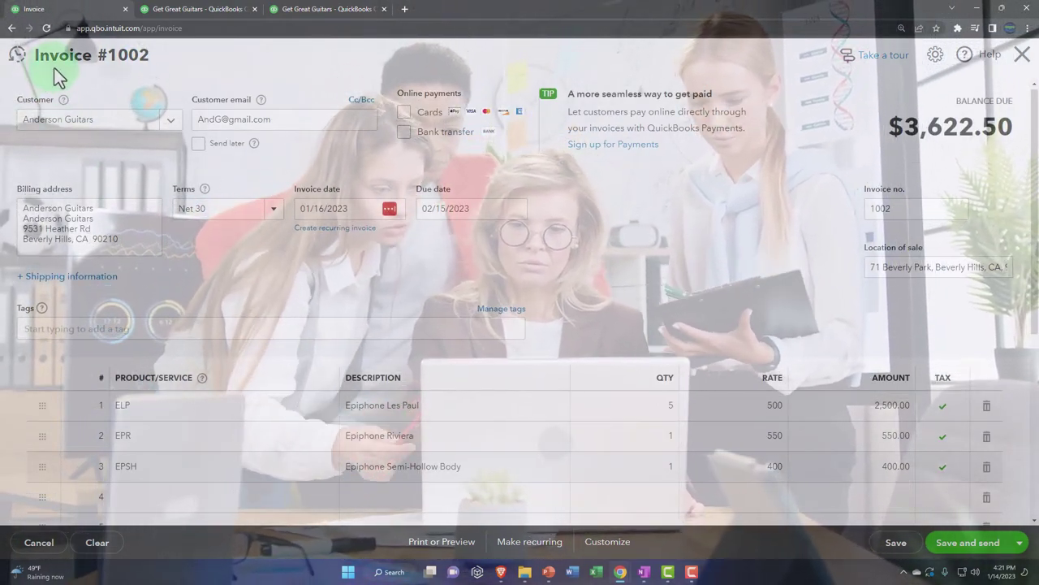
scroll(624, 376, "down", 2)
scroll(626, 396, "down", 1)
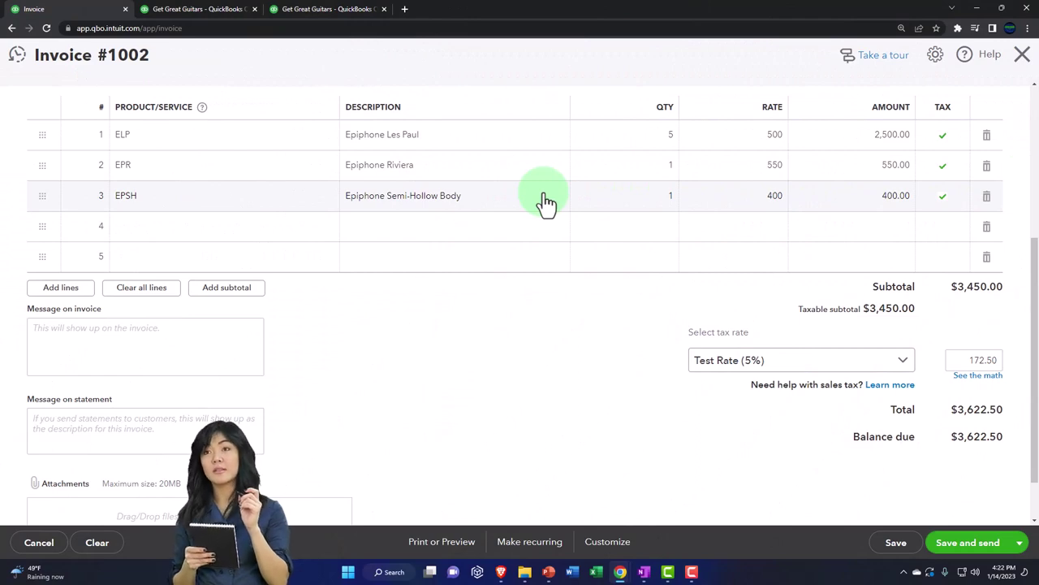
scroll(544, 197, "up", 5)
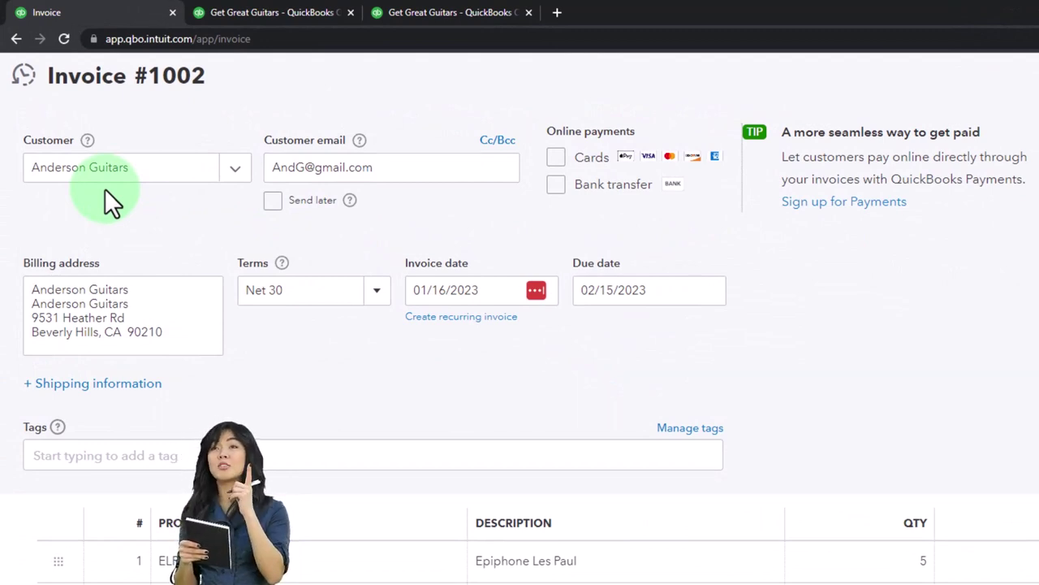
Review the invoice down to its message fields and totals, check its print preview, and close the preview.
scroll(105, 189, "down", 2)
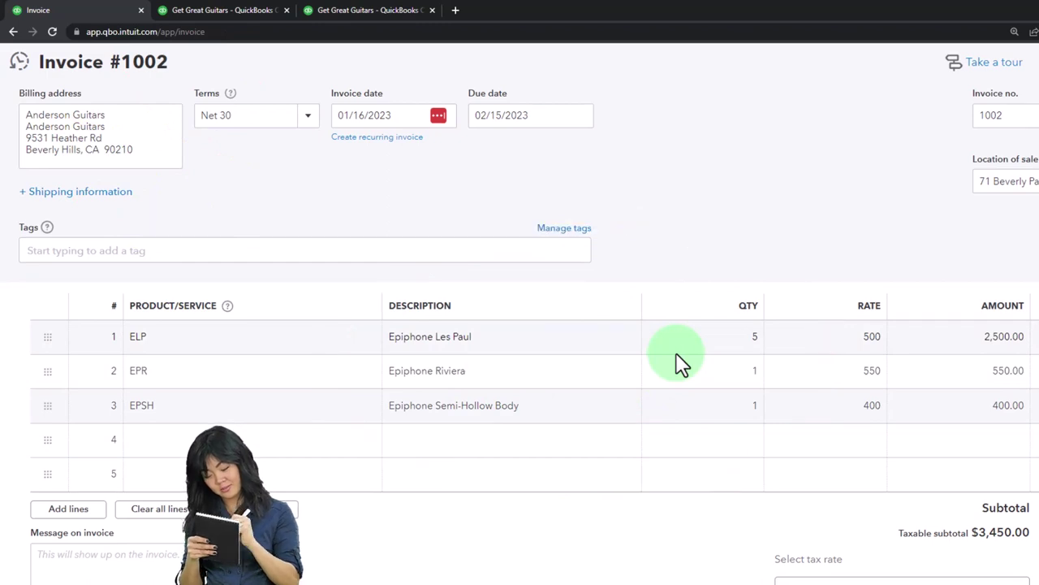
scroll(677, 366, "down", 3)
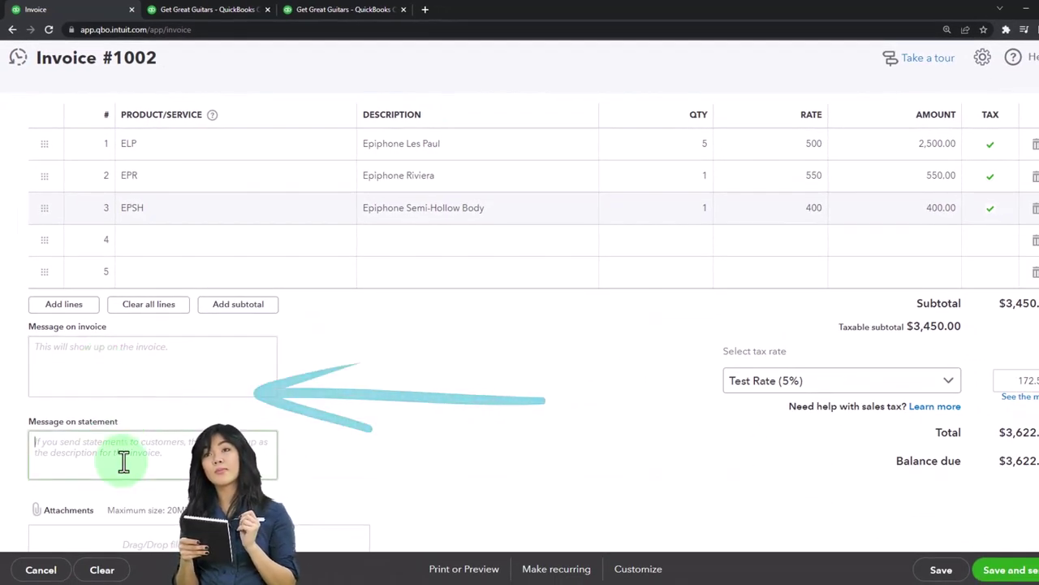
scroll(123, 461, "down", 1)
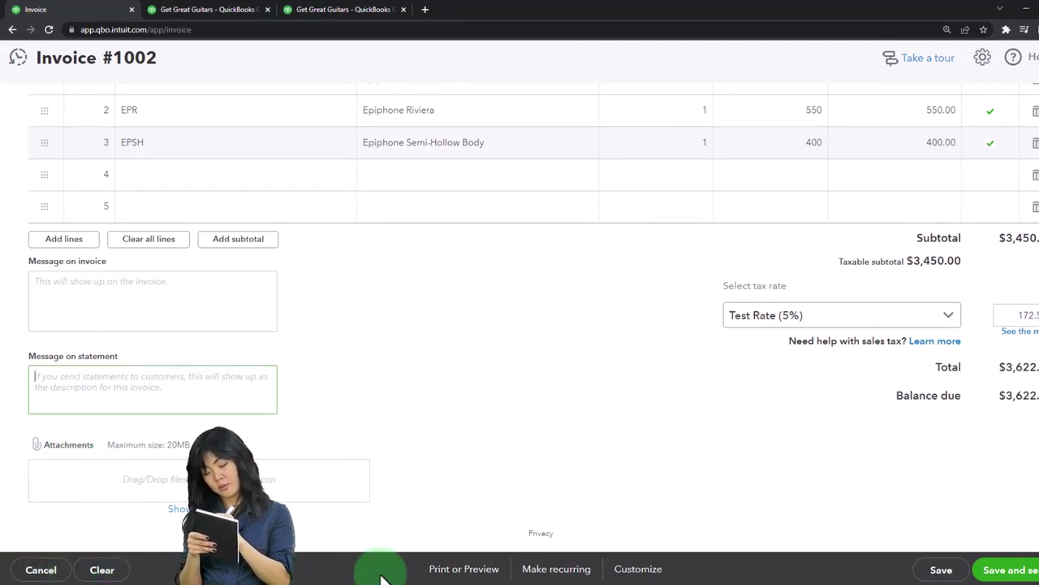
left_click(460, 573)
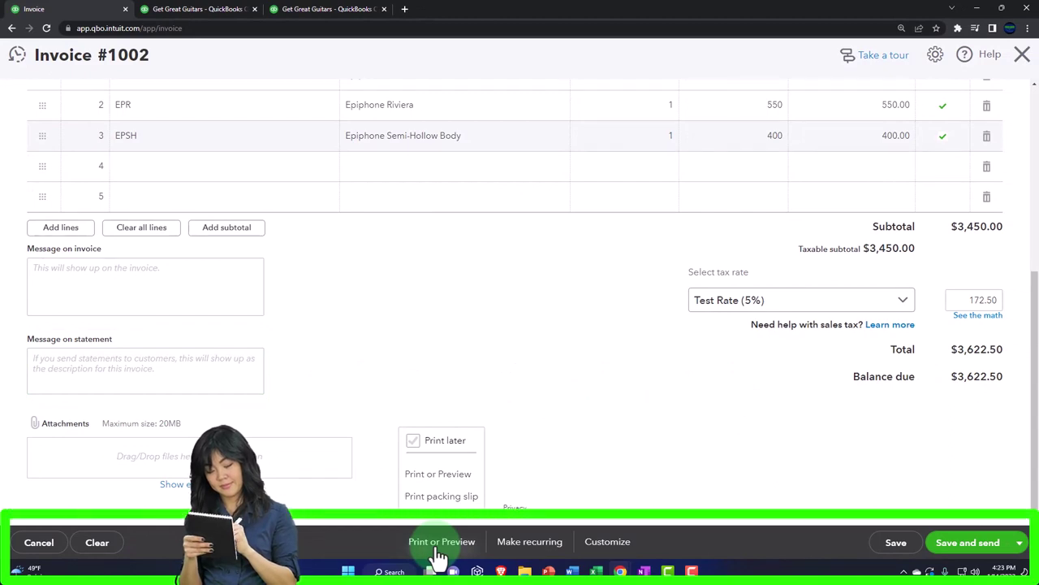
left_click(437, 479)
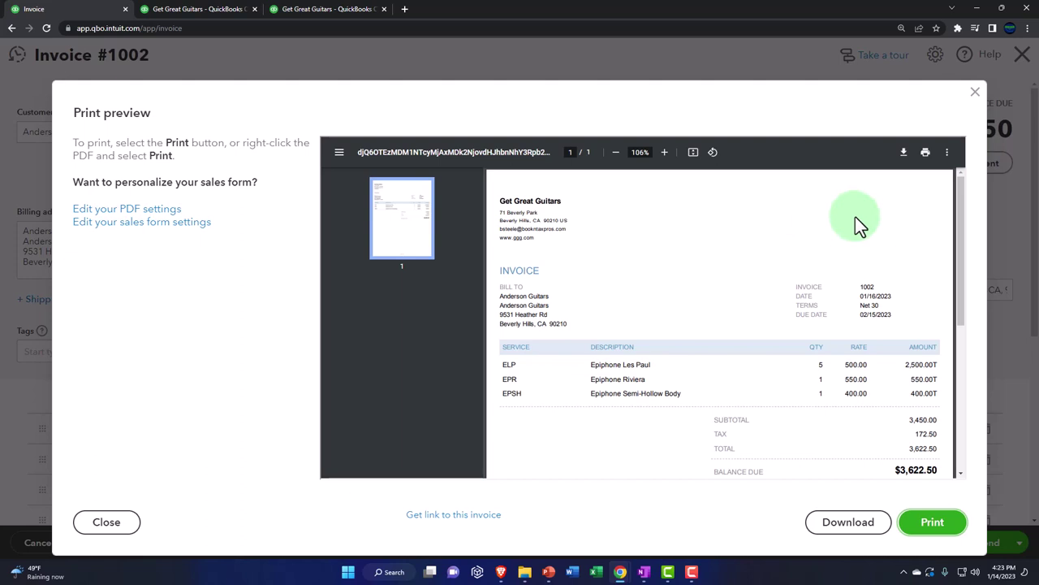
scroll(855, 216, "down", 5)
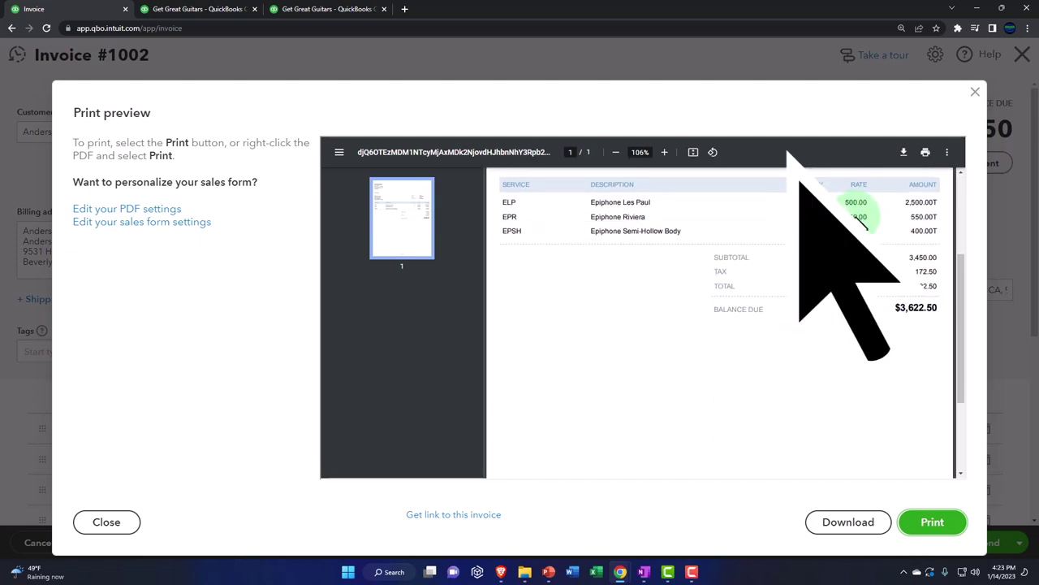
scroll(853, 225, "down", 1)
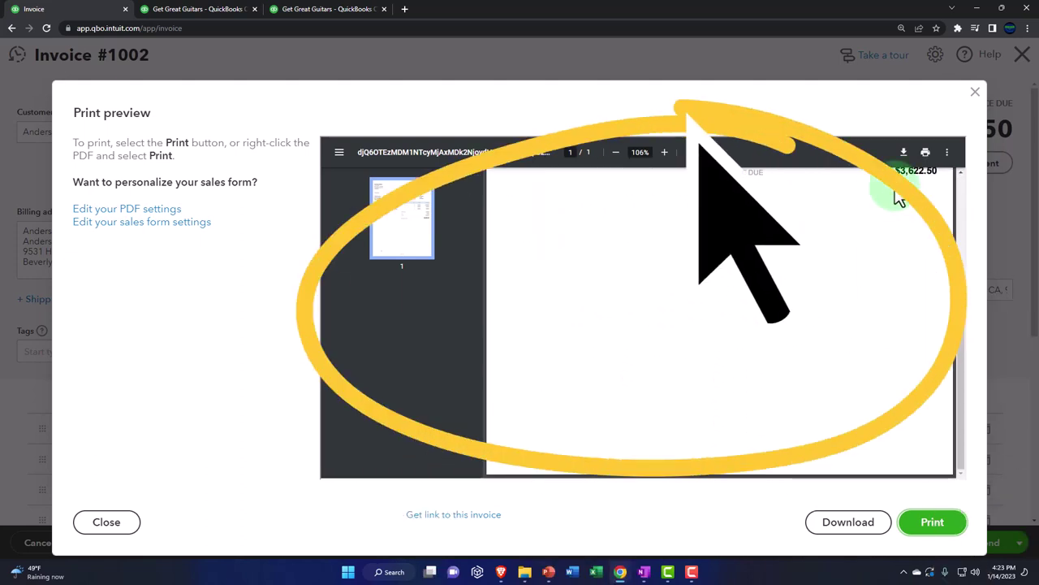
left_click(975, 96)
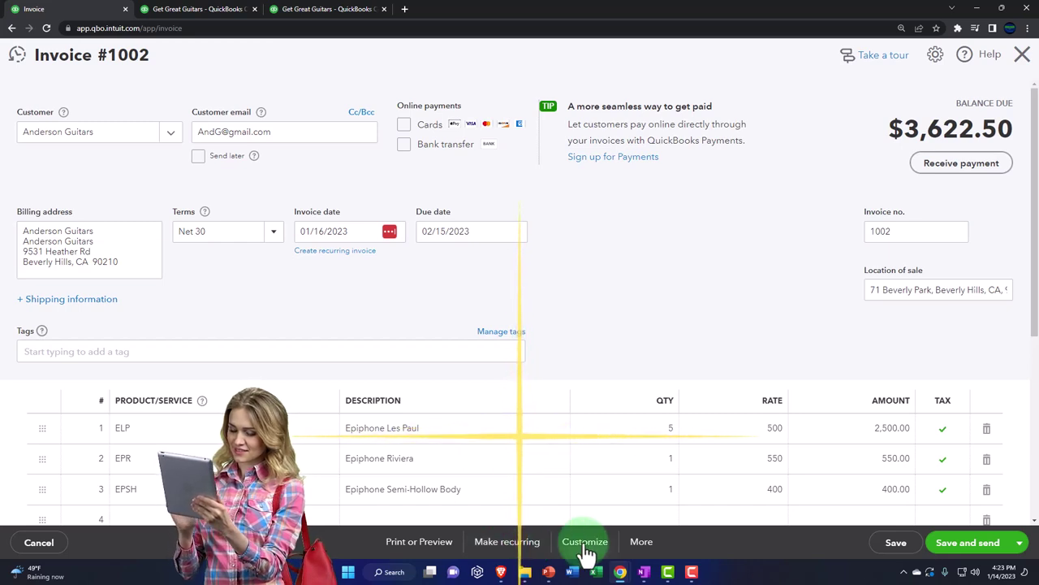
Check the additional actions available for the Anderson Guitars invoice, dismiss them, and save and close the invoice.
left_click(643, 541)
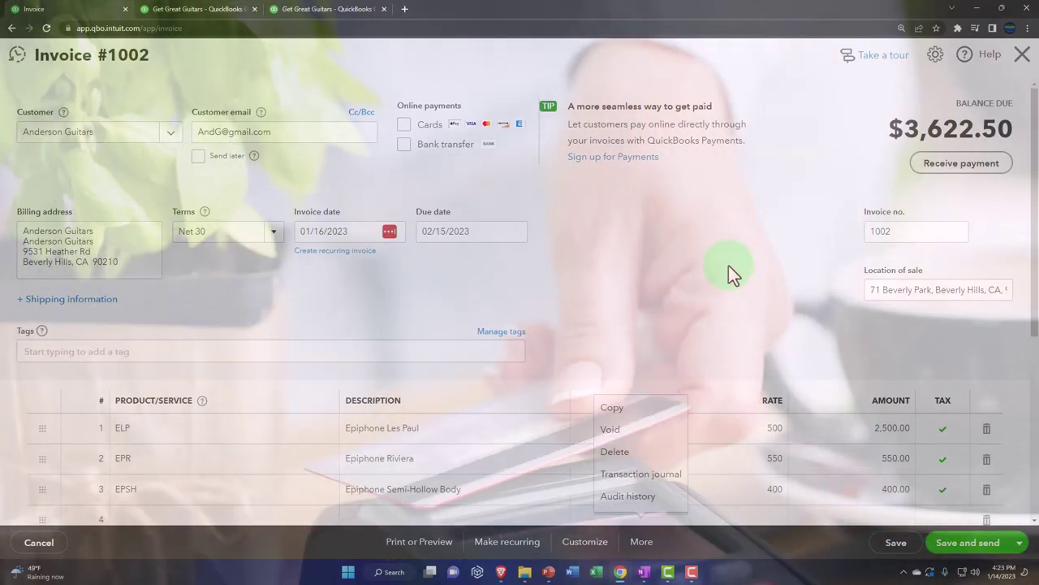
left_click(728, 266)
scroll(779, 325, "down", 1)
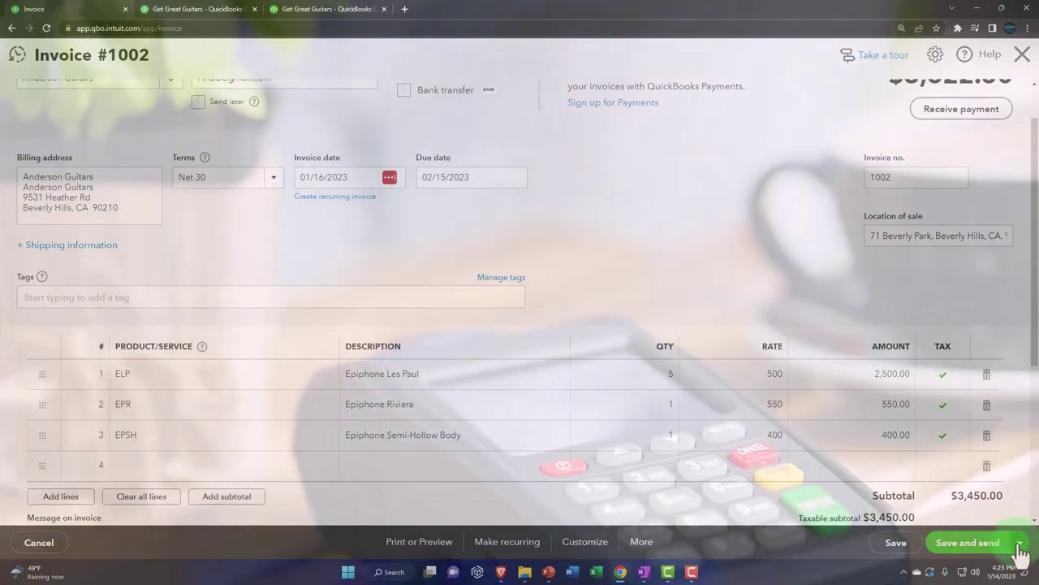
left_click(1019, 544)
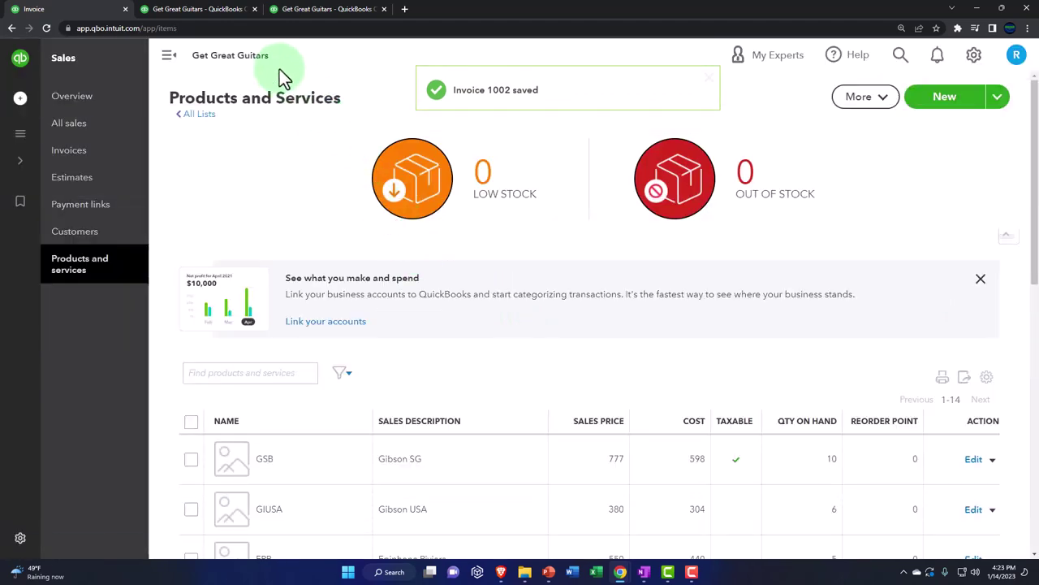
Rerun the 2023 Balance Sheet and drill down from Accounts Receivable (A/R) to the Anderson Guitars invoice.
left_click(208, 13)
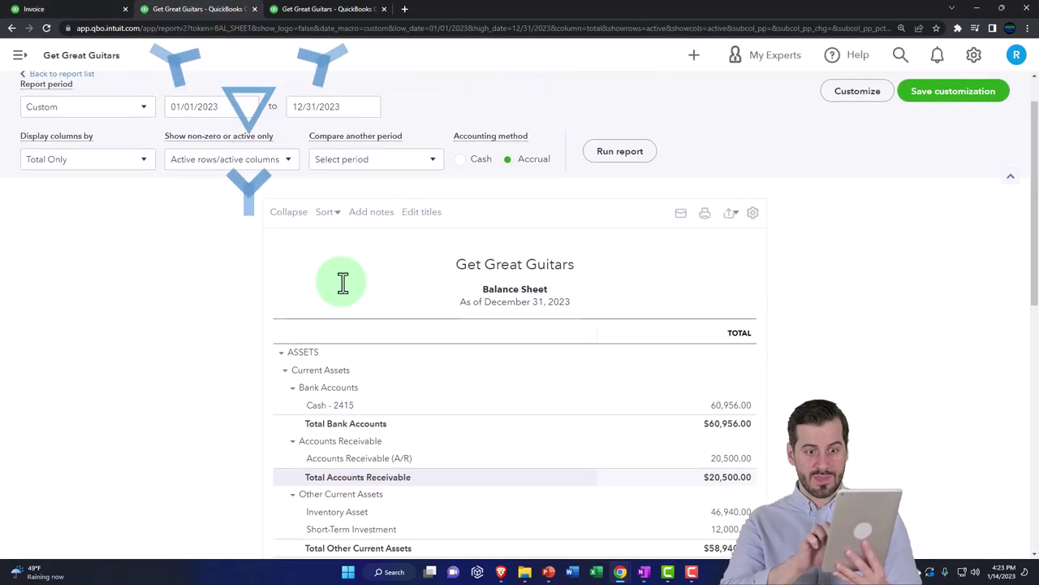
left_click(617, 207)
scroll(582, 284, "down", 2)
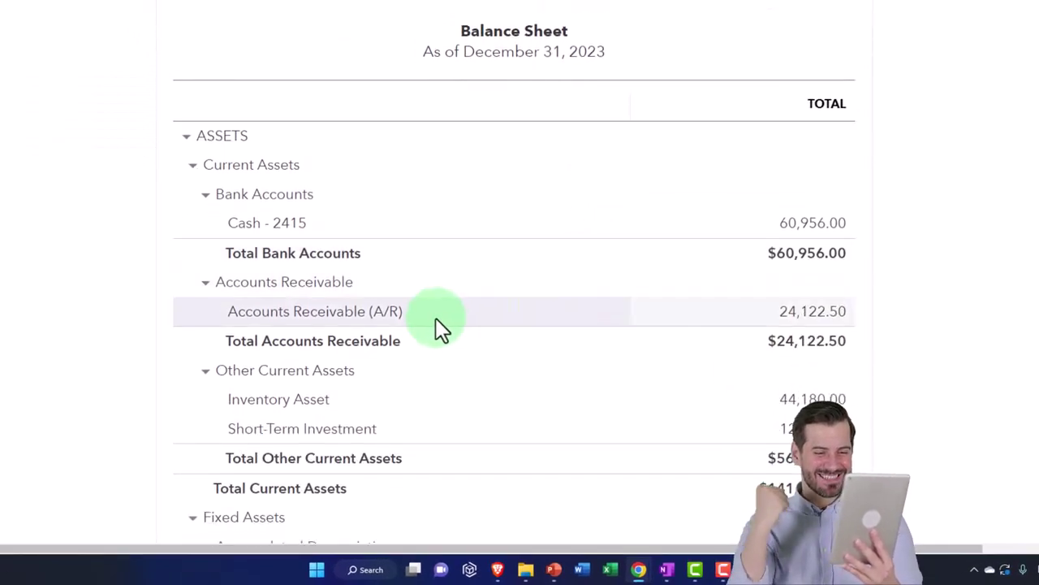
left_click(816, 313)
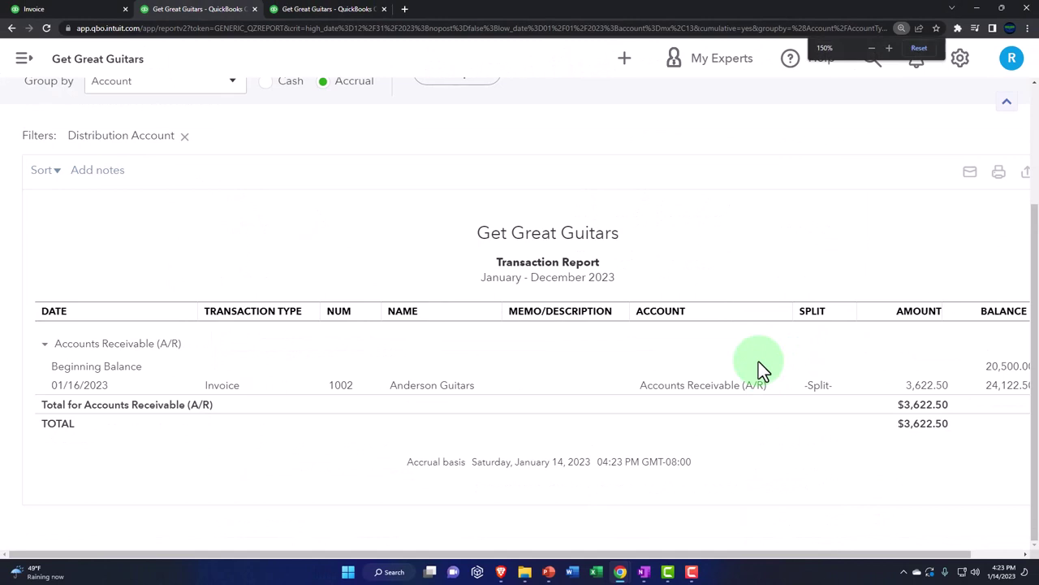
left_click(924, 386)
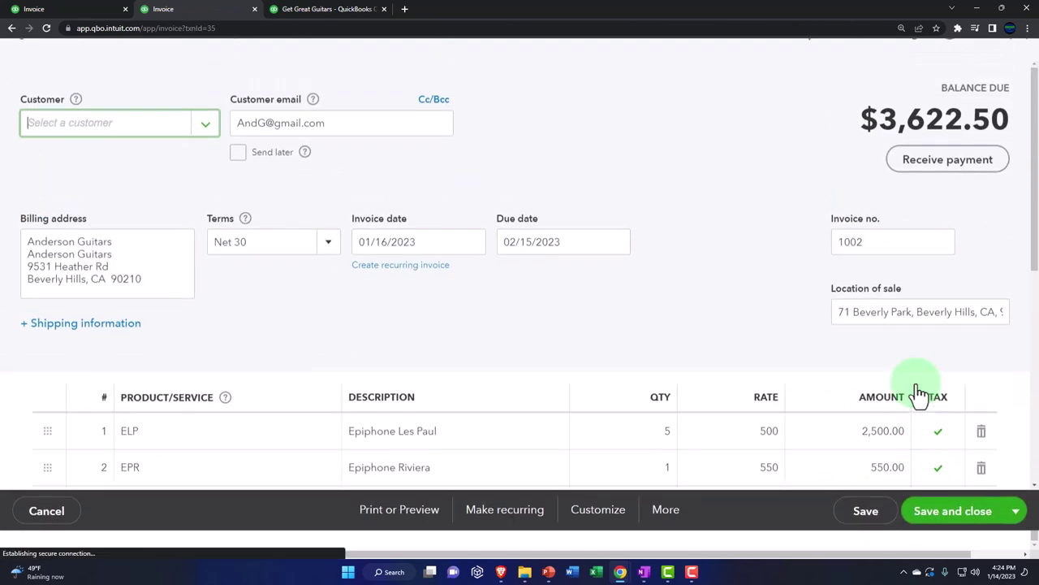
Review the invoice behind the Accounts Receivable amount, close it, and return to the Balance Sheet.
scroll(840, 378, "down", 6)
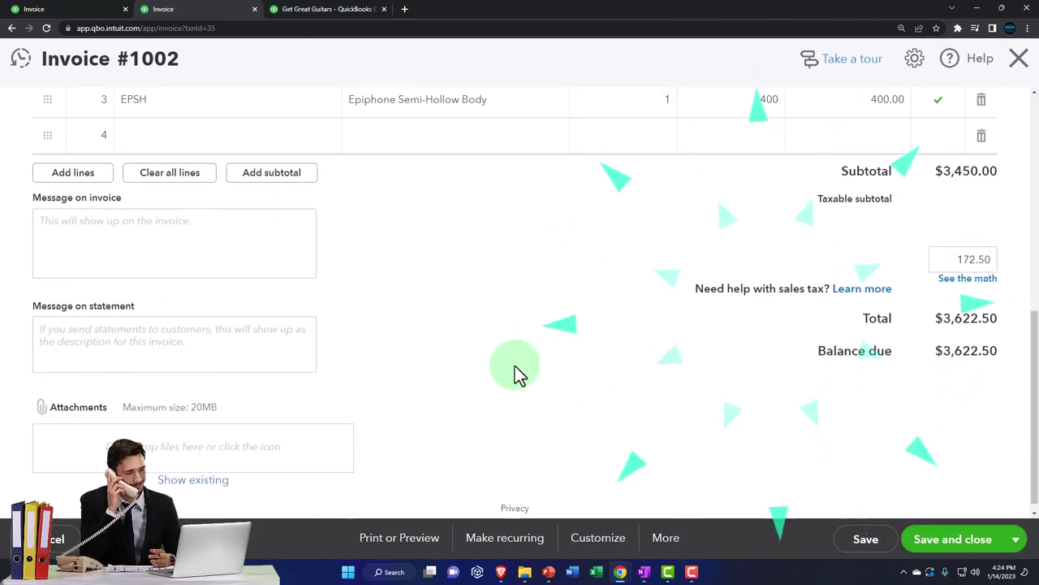
scroll(499, 371, "up", 6)
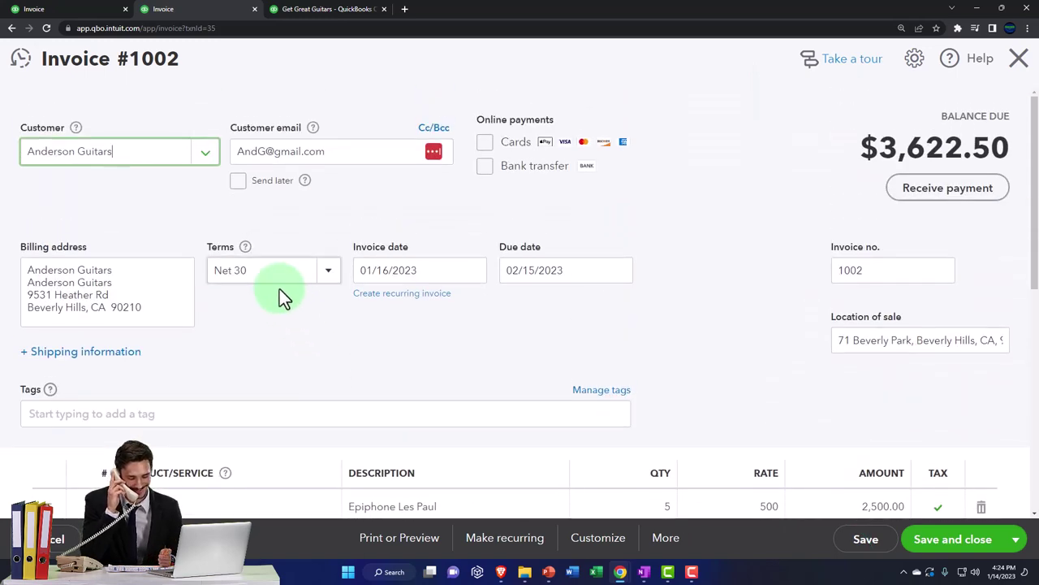
left_click(1019, 62)
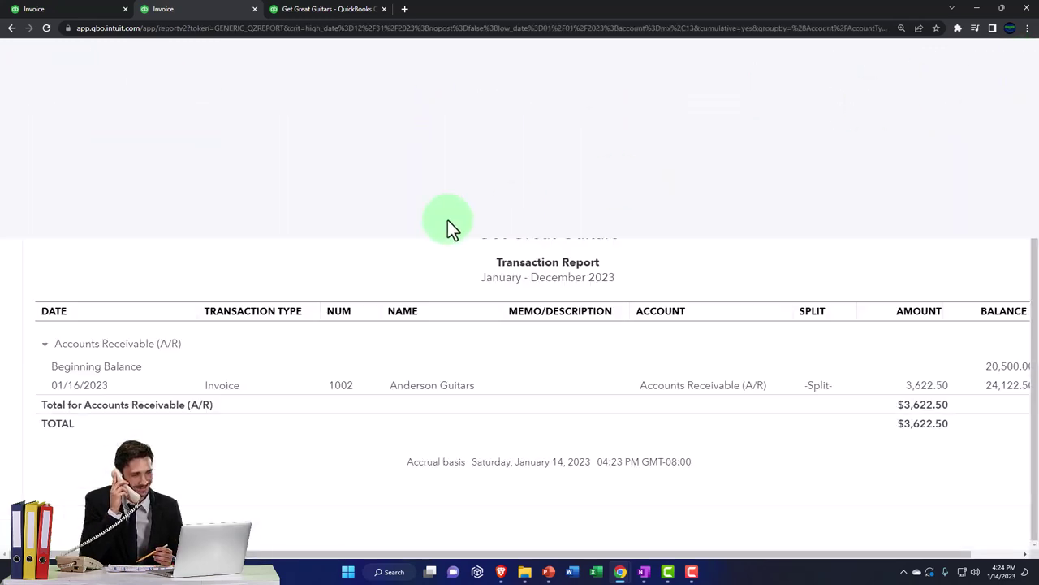
scroll(149, 208, "up", 2)
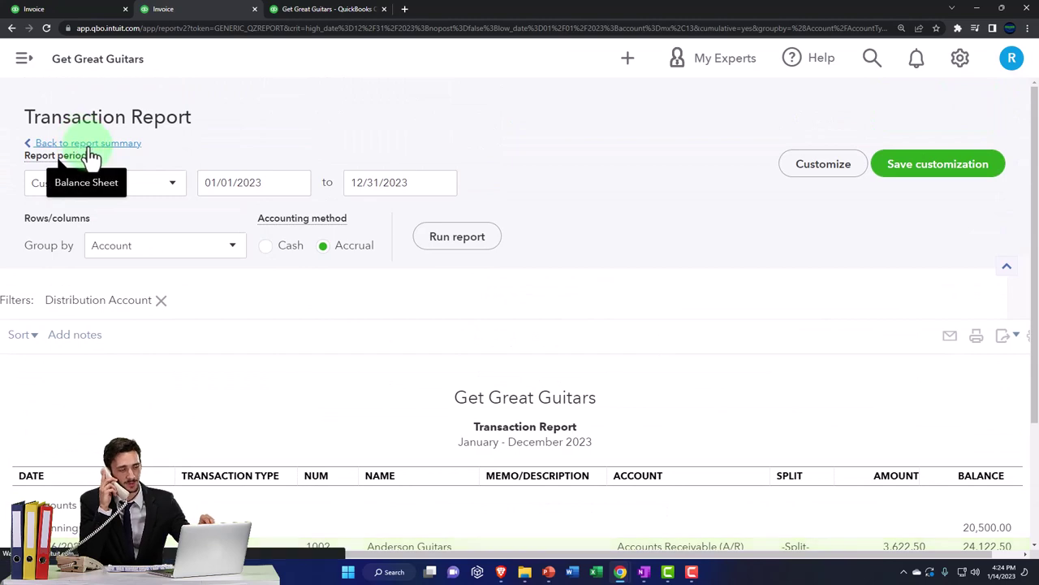
left_click(90, 146)
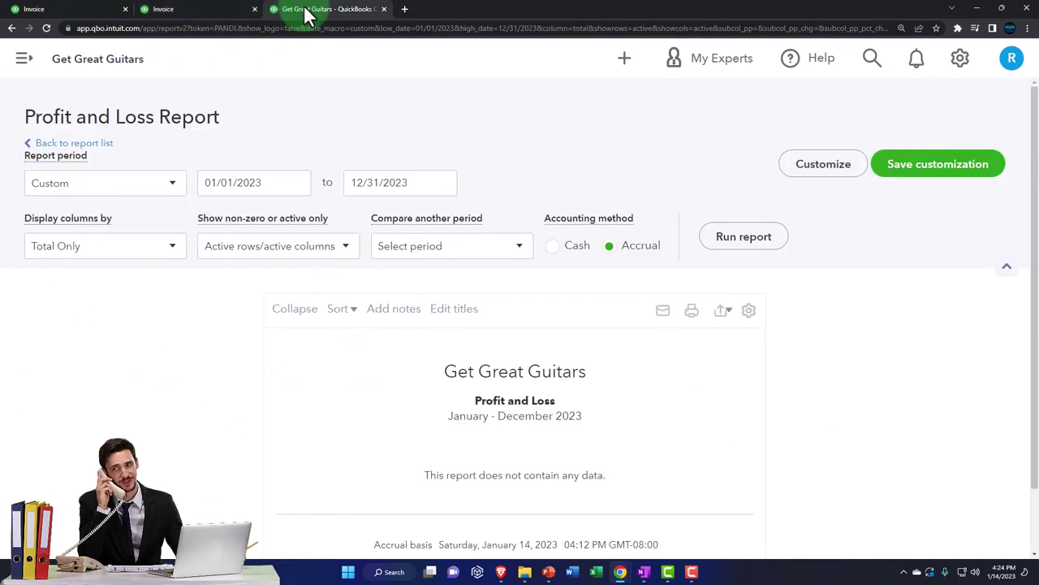
Rerun the 2023 Profit and Loss report and drill down from Sales of Product Income to the Epiphone Les Paul transaction's invoice.
left_click(741, 237)
scroll(741, 244, "down", 3)
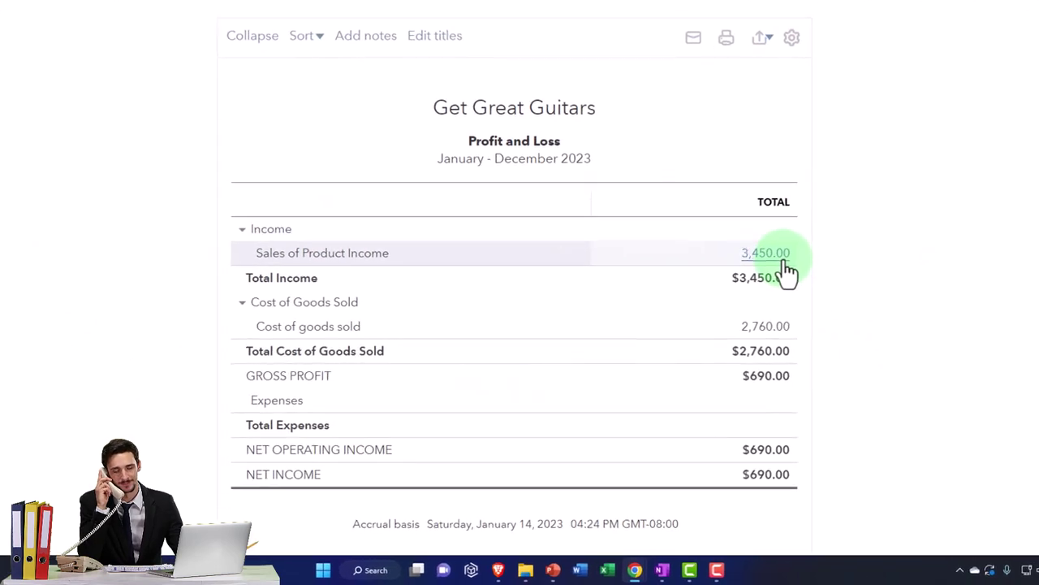
left_click(784, 258)
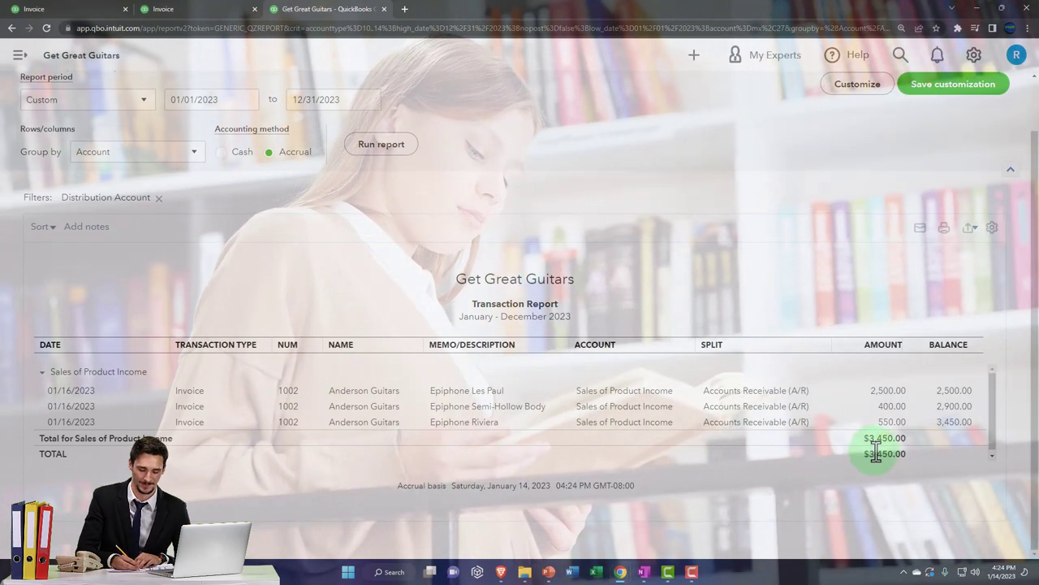
left_click(888, 393)
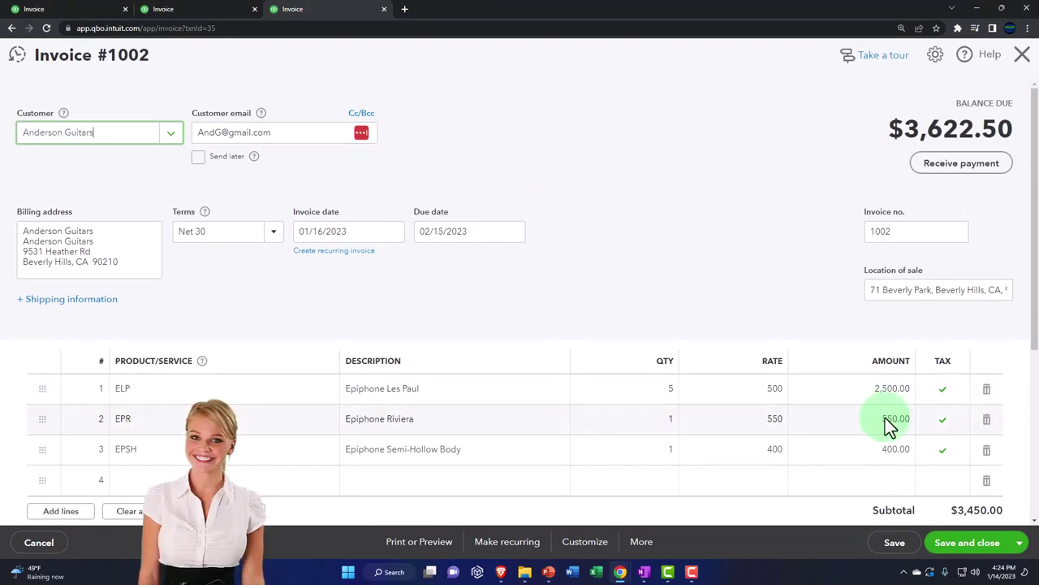
Review the invoice's item lines, subtotal and sales tax, close it, and return to the Profit and Loss report.
scroll(893, 431, "down", 1)
scroll(950, 476, "down", 2)
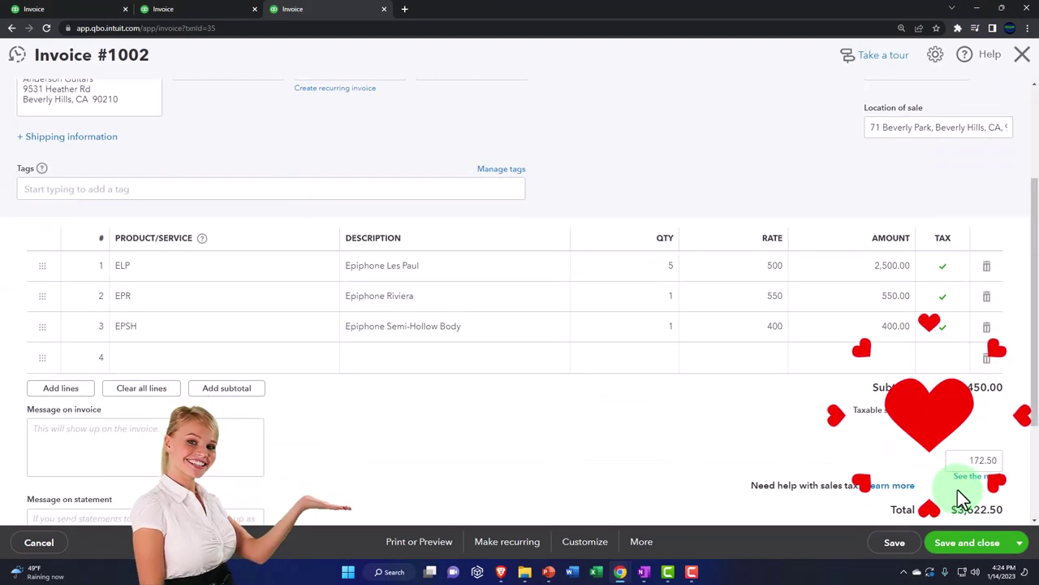
scroll(132, 355, "up", 4)
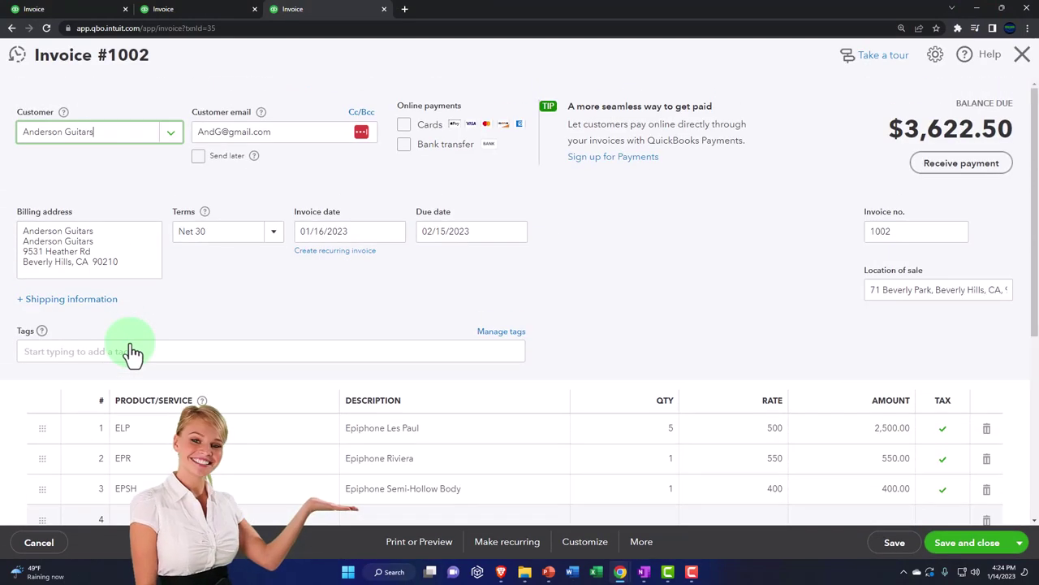
left_click(1020, 59)
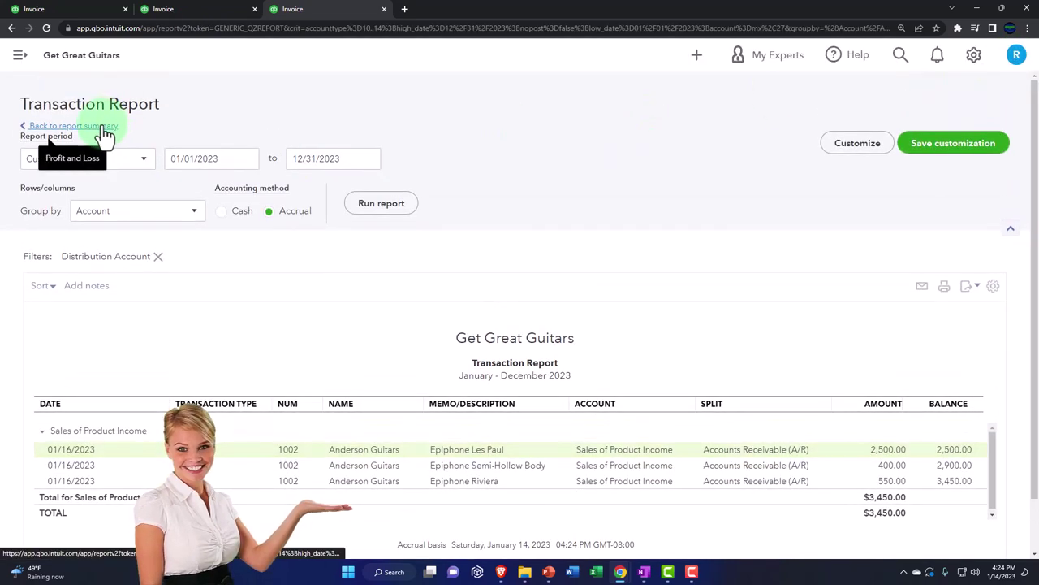
left_click(102, 126)
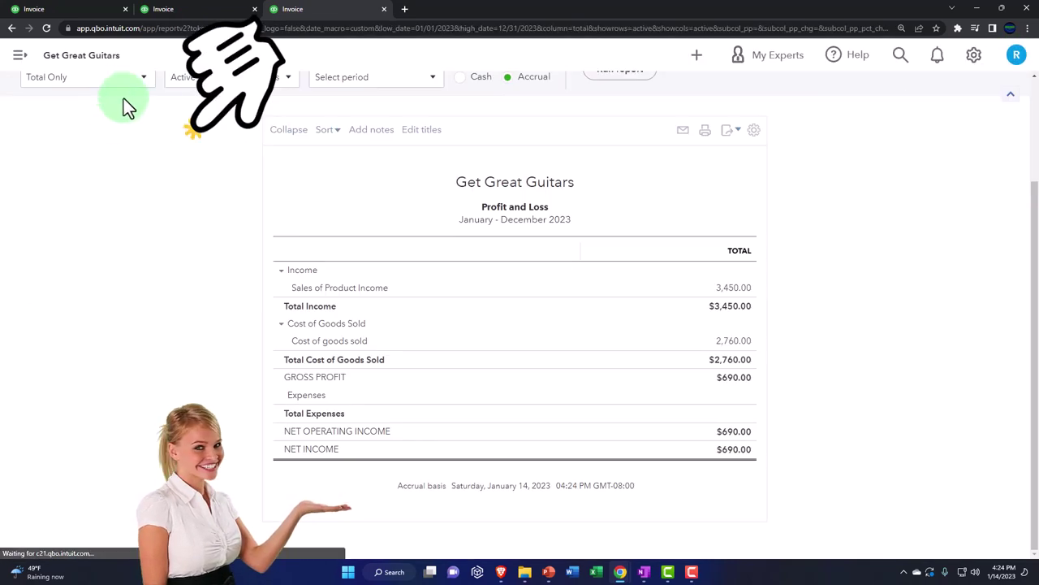
Switch back to the Balance Sheet and examine the sales tax payable line under Other Current Liabilities.
left_click(178, 10)
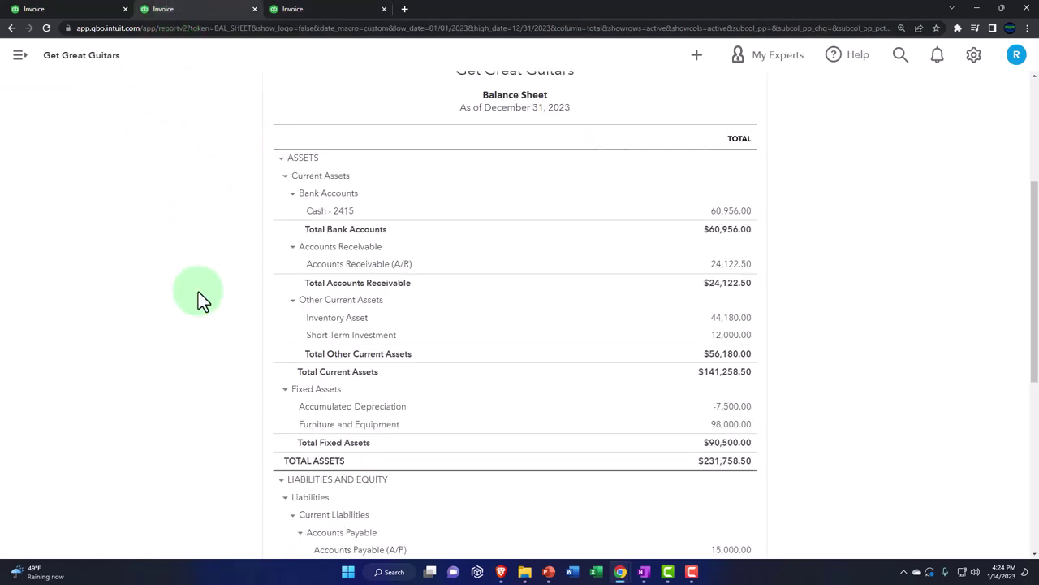
scroll(203, 300, "down", 3)
key("ctrl+plus")
key("ctrl+plus")
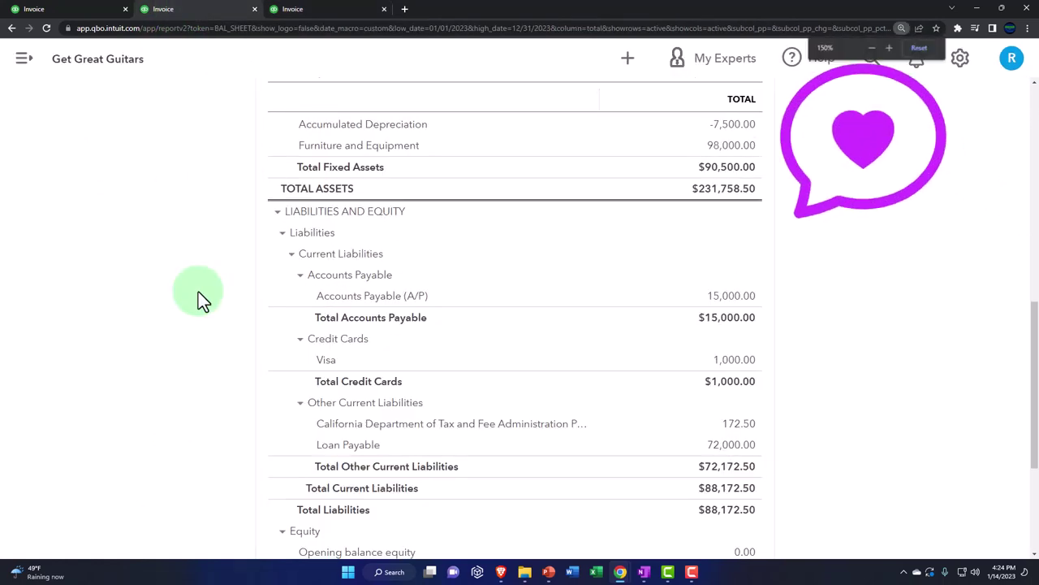
scroll(202, 300, "down", 1)
scroll(203, 305, "down", 1)
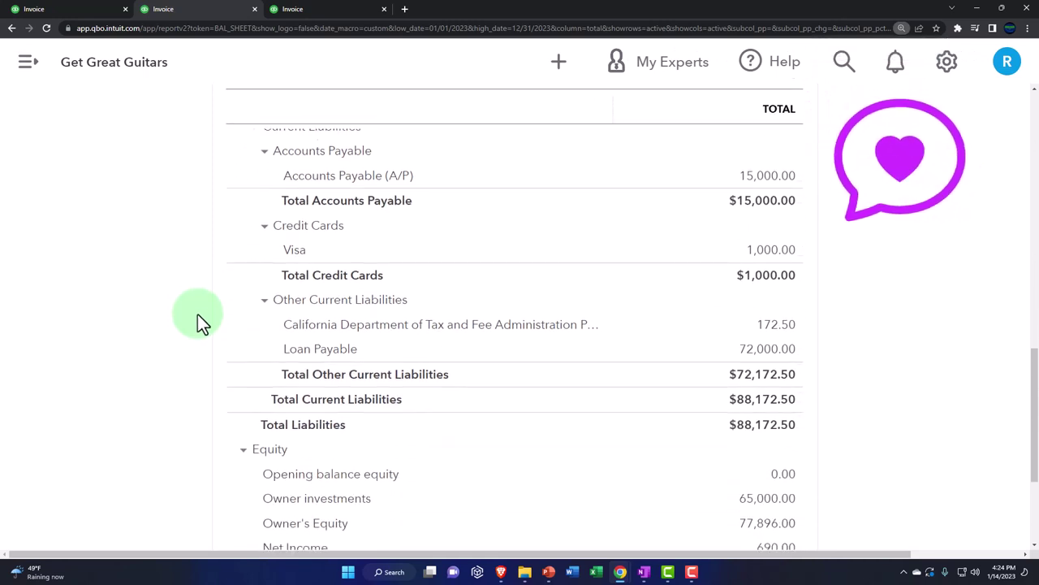
left_click(321, 333)
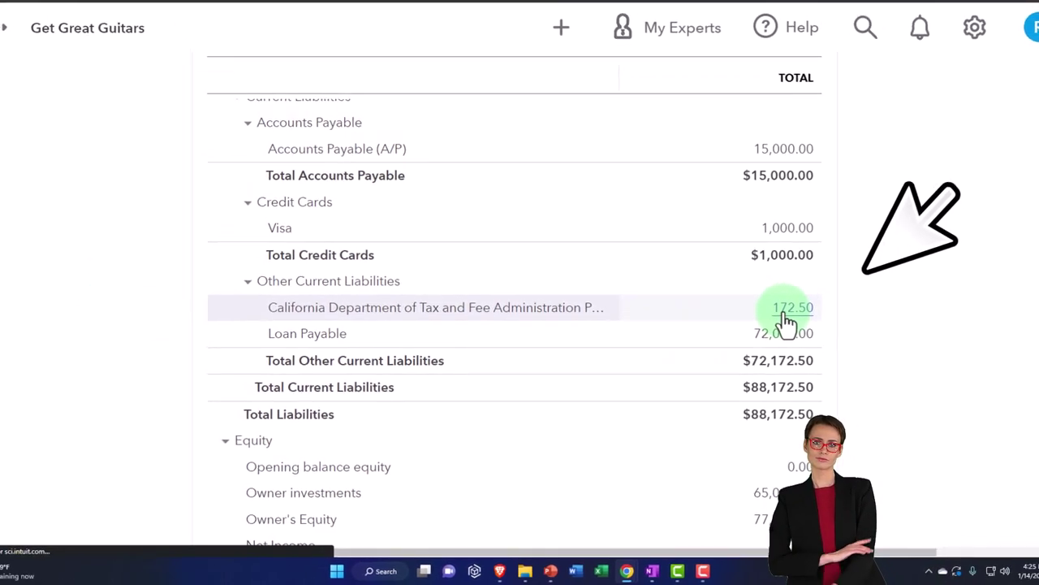
Drill down from the California Department of Tax and Fee Administration Payable balance to its transaction and open the source invoice.
left_click(789, 310)
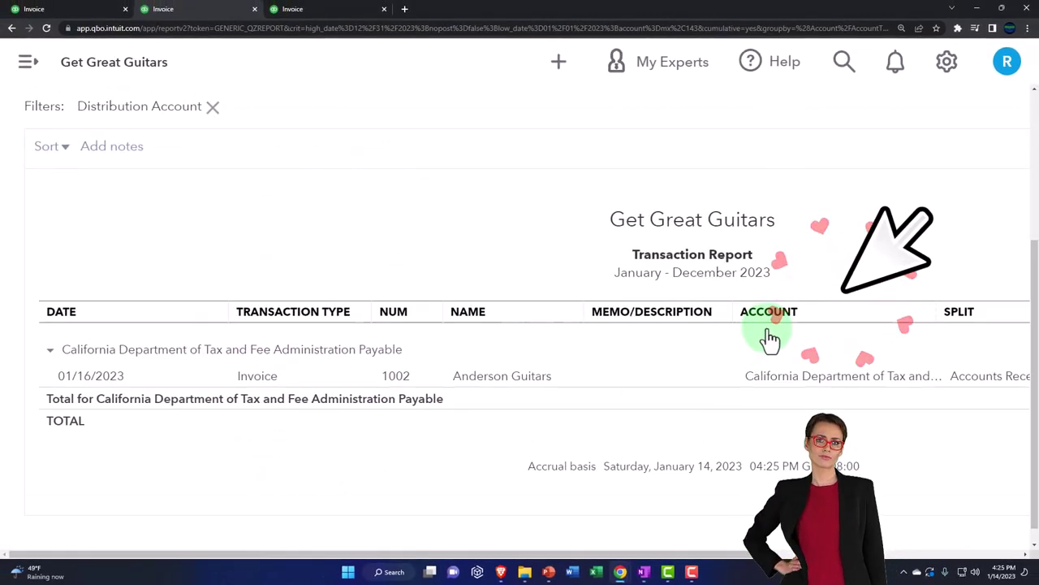
key("ctrl+minus")
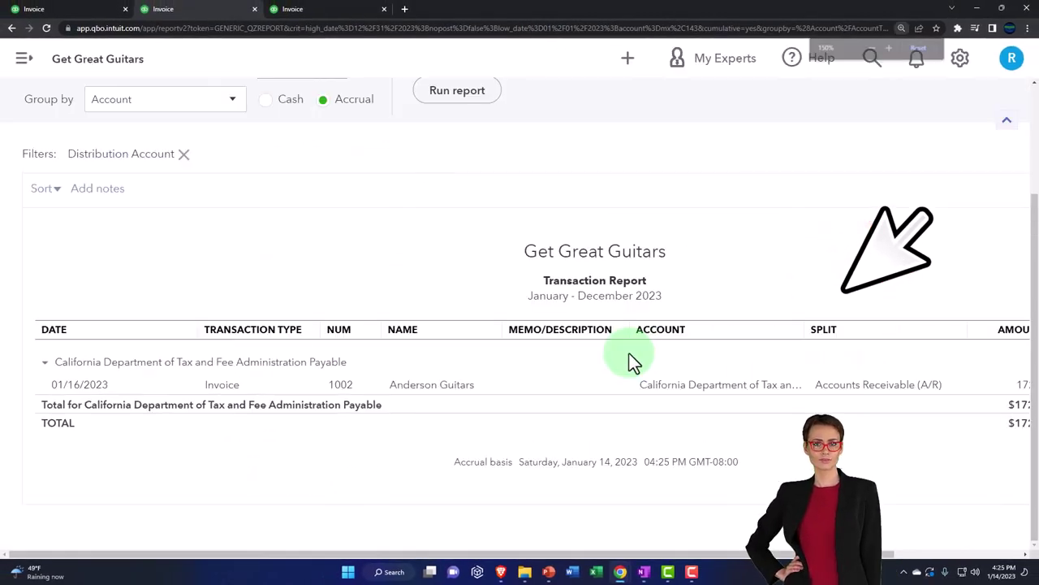
key("ctrl+minus")
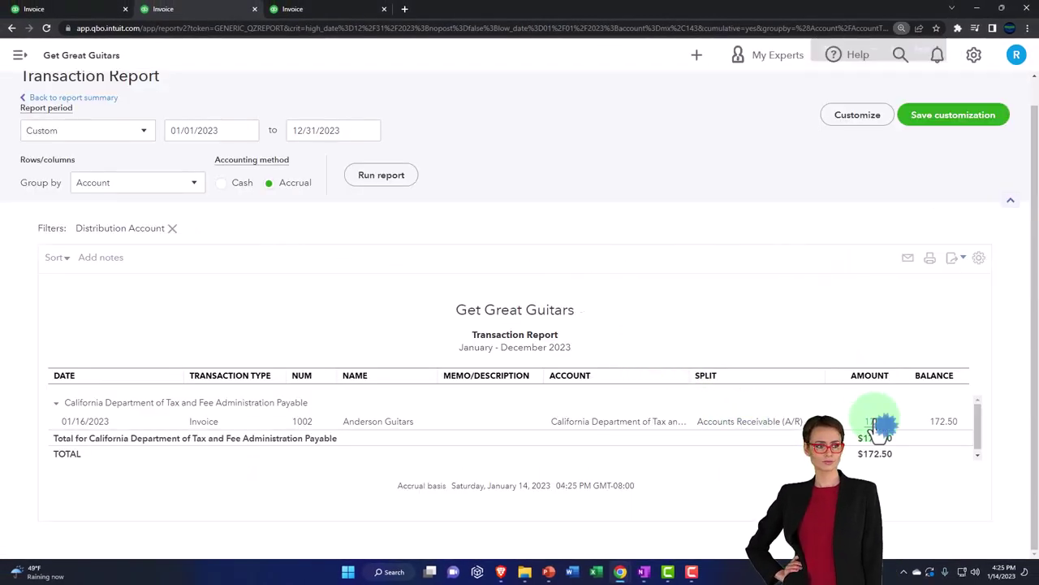
left_click(877, 422)
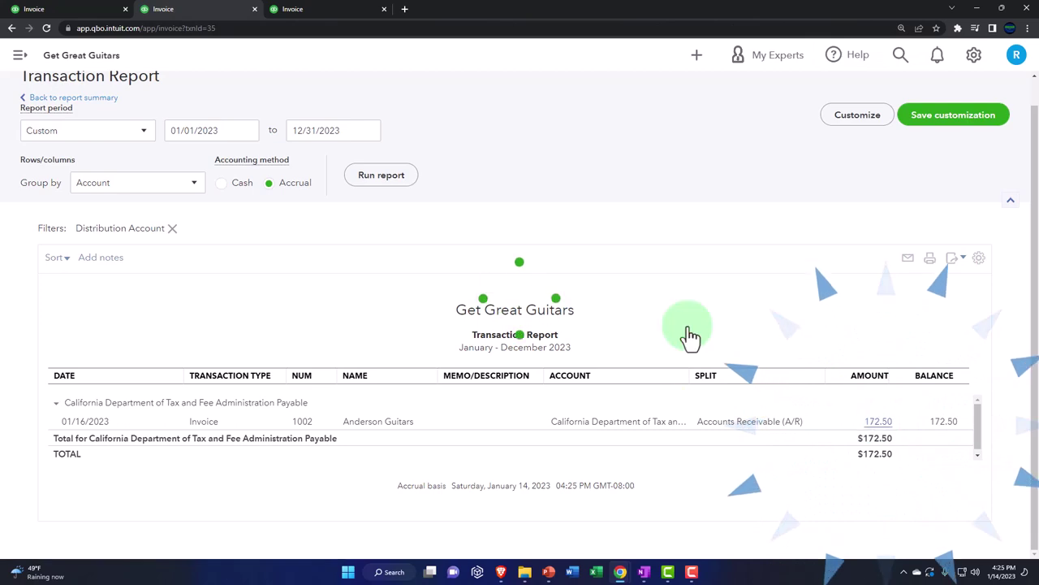
Review invoice 1002's item lines, 5% tax rate, sales tax amount and customer details, and close the invoice.
scroll(638, 324, "down", 3)
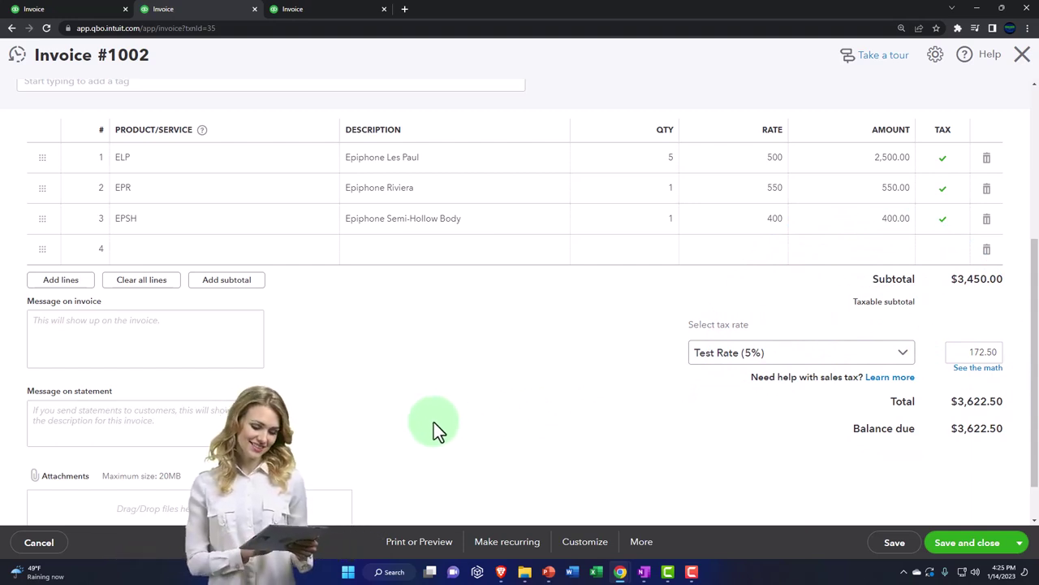
scroll(434, 422, "up", 5)
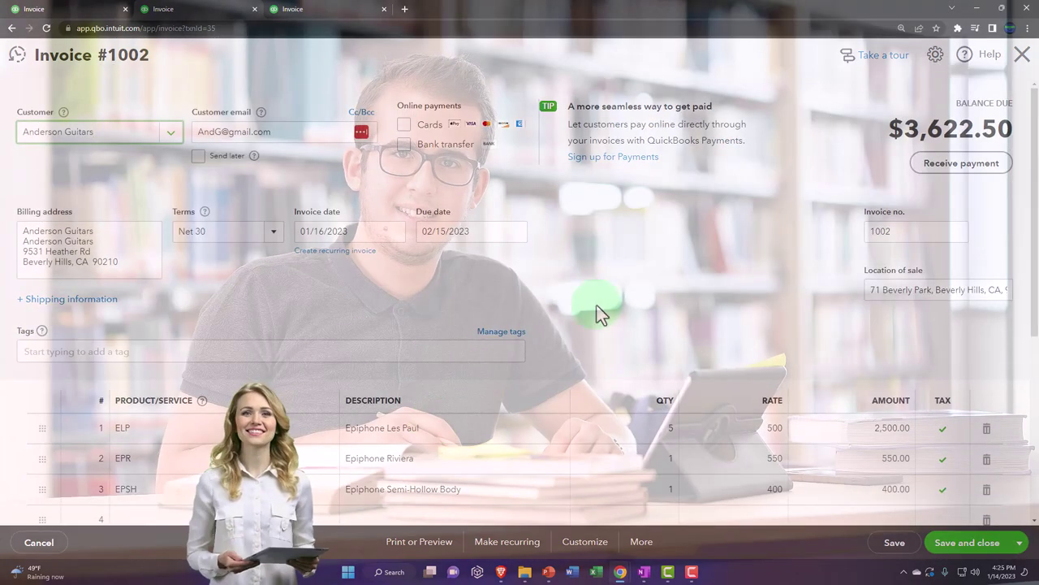
left_click(1023, 57)
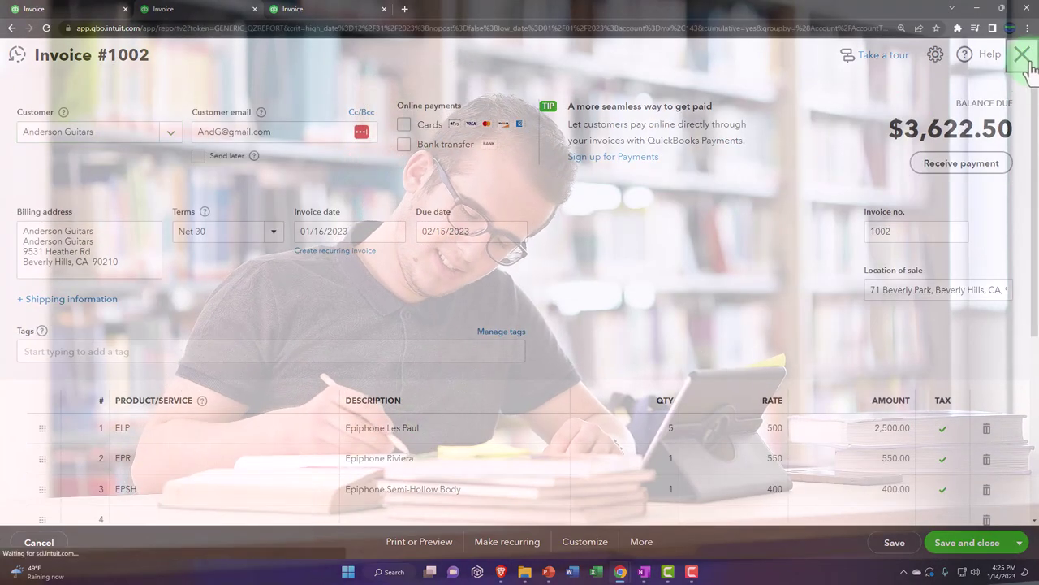
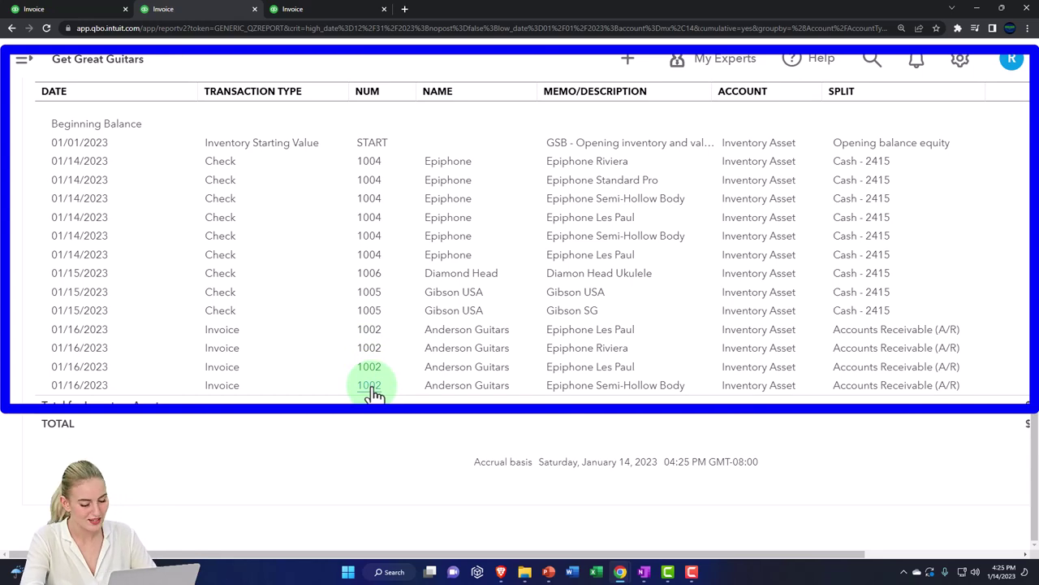
Open the invoice behind the Anderson Guitars Epiphone Les Paul line in the Inventory Asset transactions, review its item quantities and rates, and close it.
key("ctrl+minus")
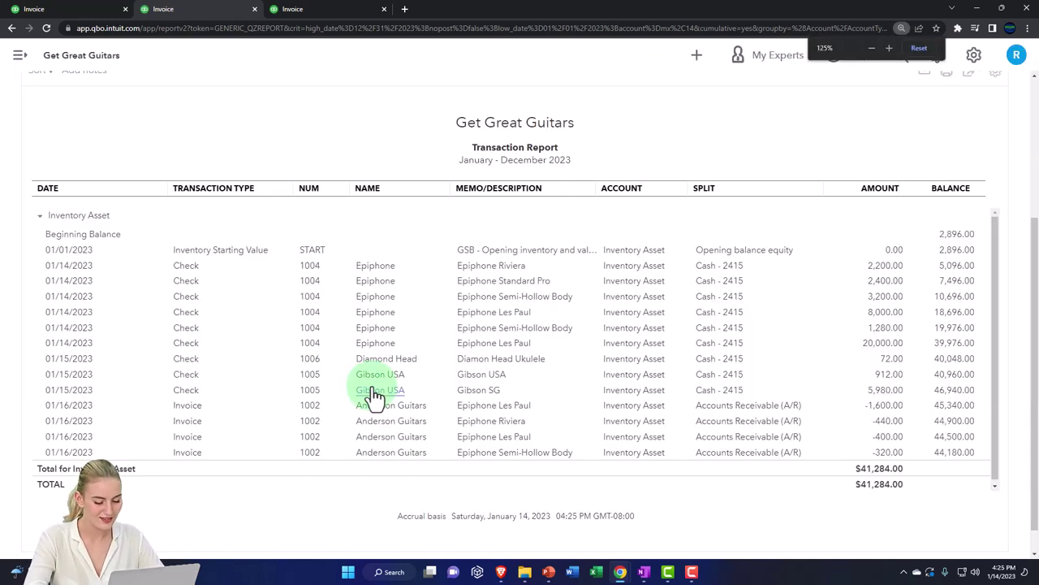
left_click(889, 412)
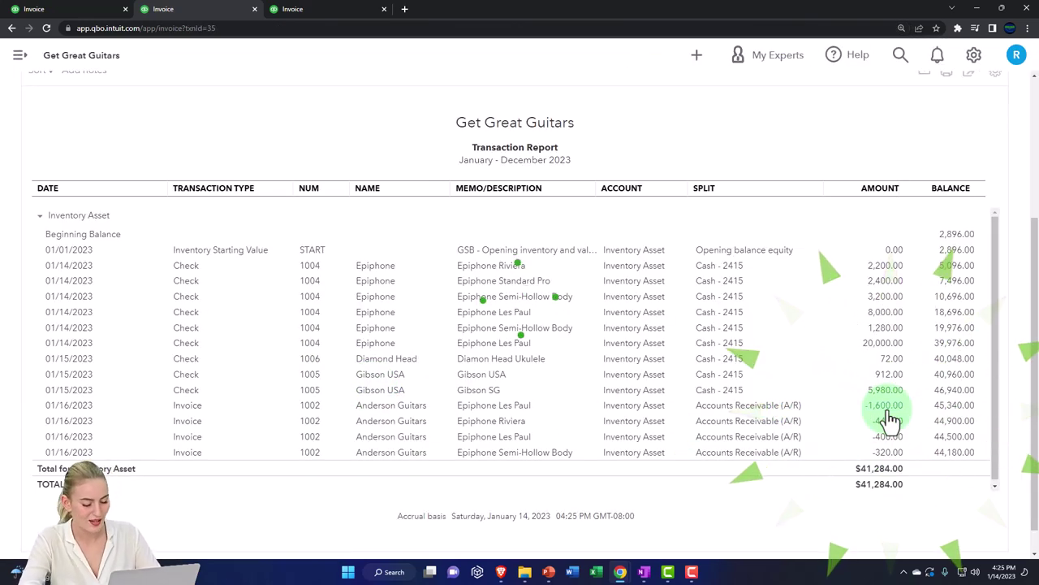
scroll(882, 420, "down", 2)
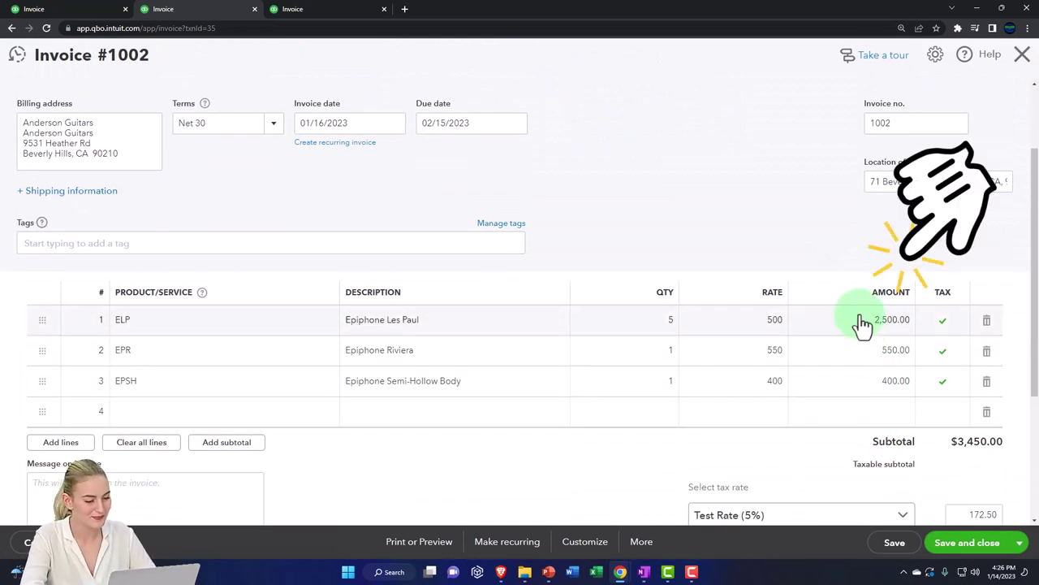
scroll(854, 326, "down", 1)
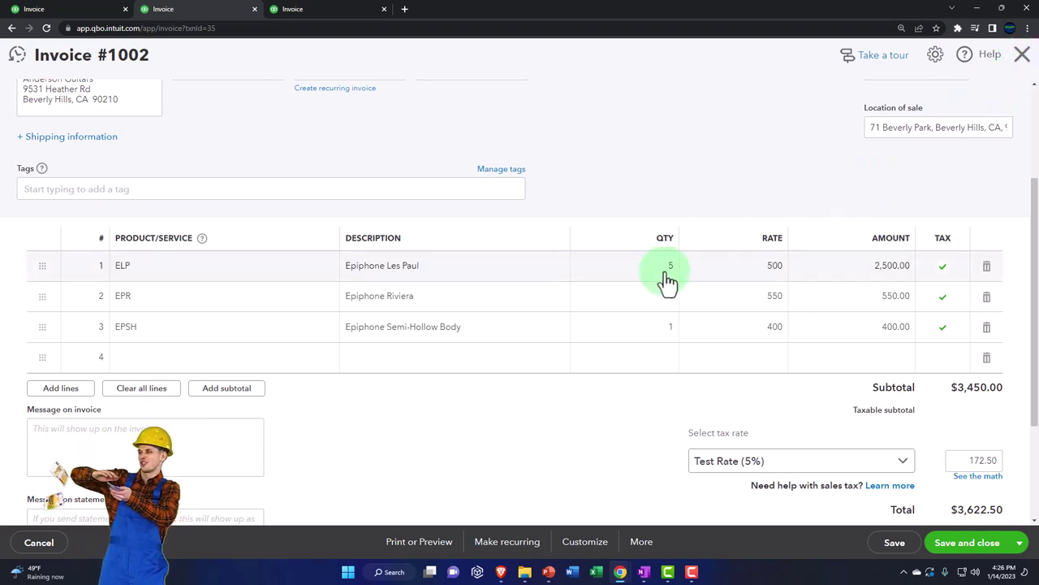
mouse_move(820, 203)
left_mouse_down()
mouse_move(661, 320)
mouse_move(662, 344)
mouse_move(841, 224)
left_mouse_up()
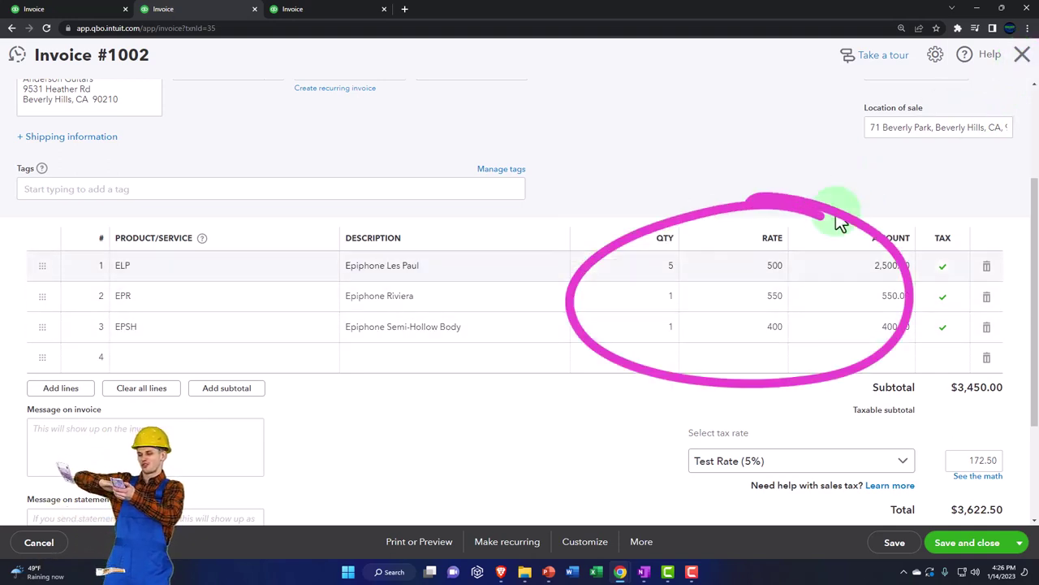
left_click(1022, 57)
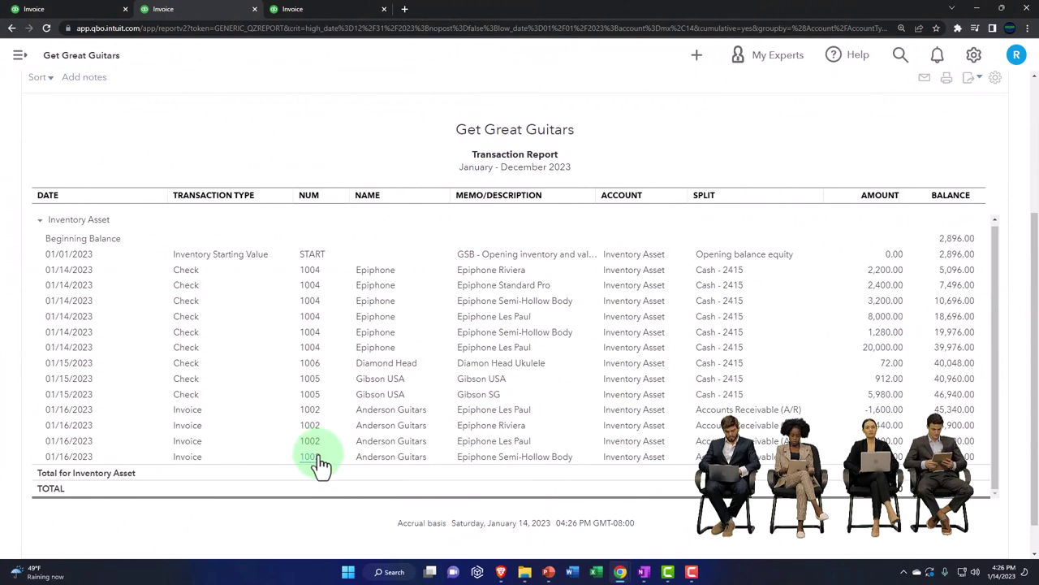
Return from the Inventory Asset transactions to the Balance Sheet and examine its asset and liability lines.
scroll(99, 372, "up", 3)
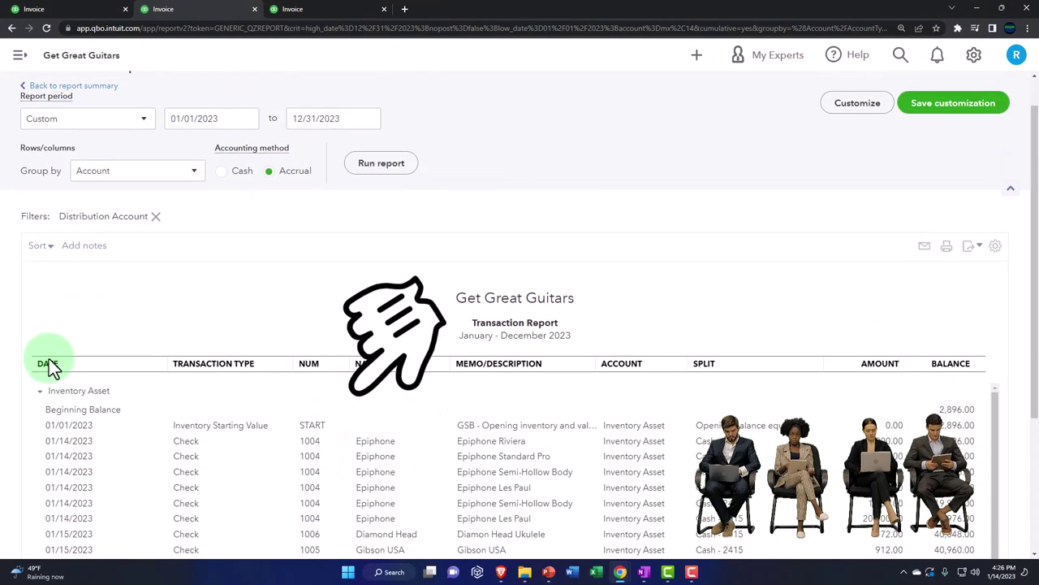
left_click(86, 128)
scroll(77, 177, "down", 10)
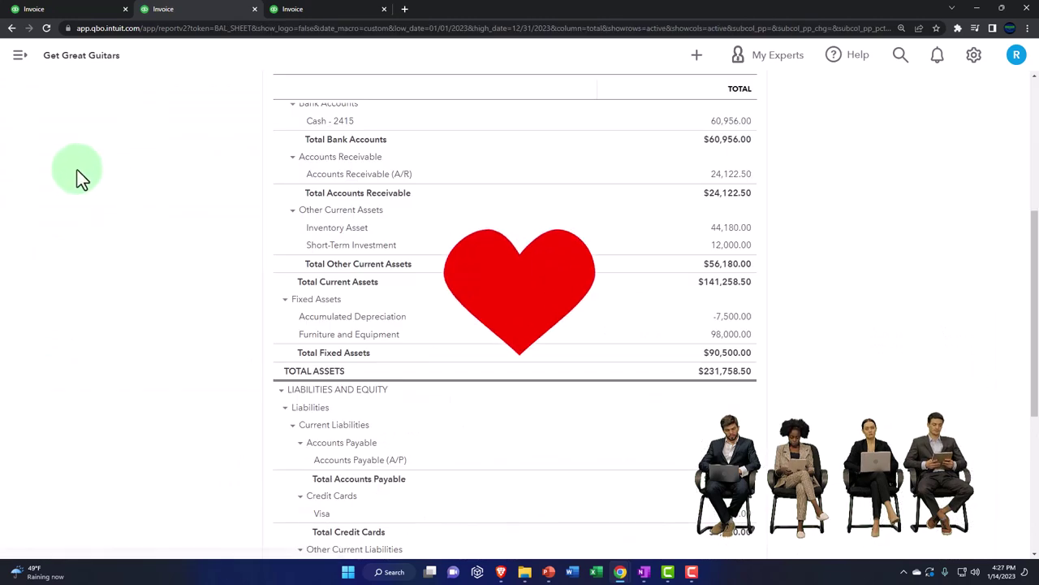
Switch to the Profit and Loss report and drill down from Cost of goods sold to examine its transactions.
left_click(328, 8)
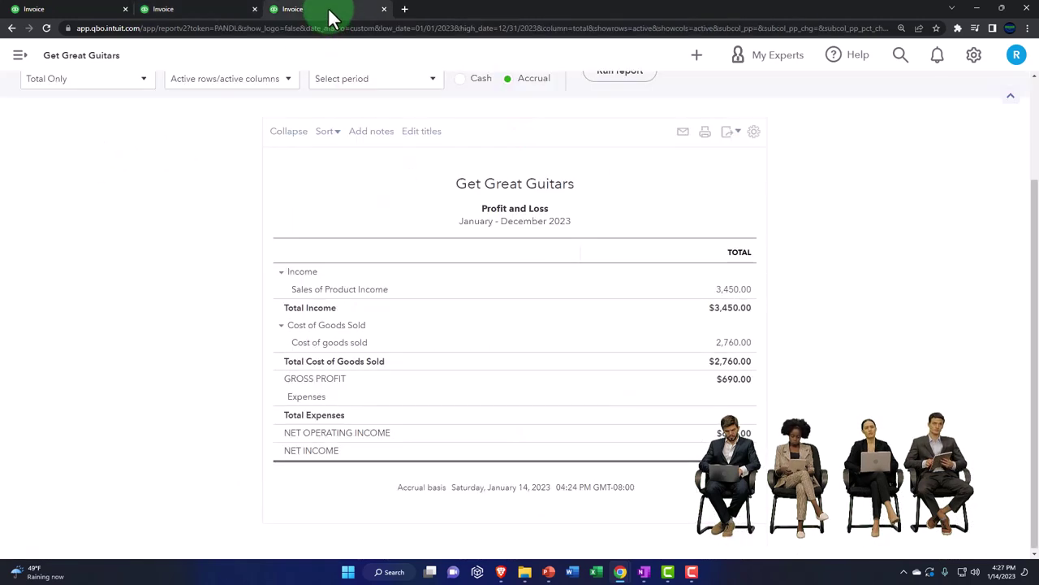
key("ctrl+plus")
key("ctrl+plus")
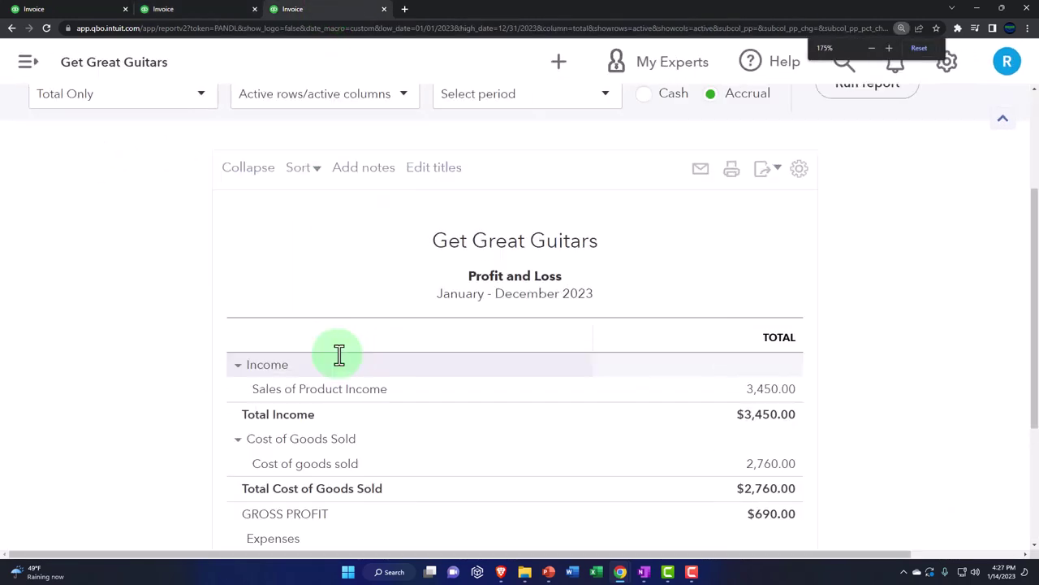
scroll(337, 354, "down", 1)
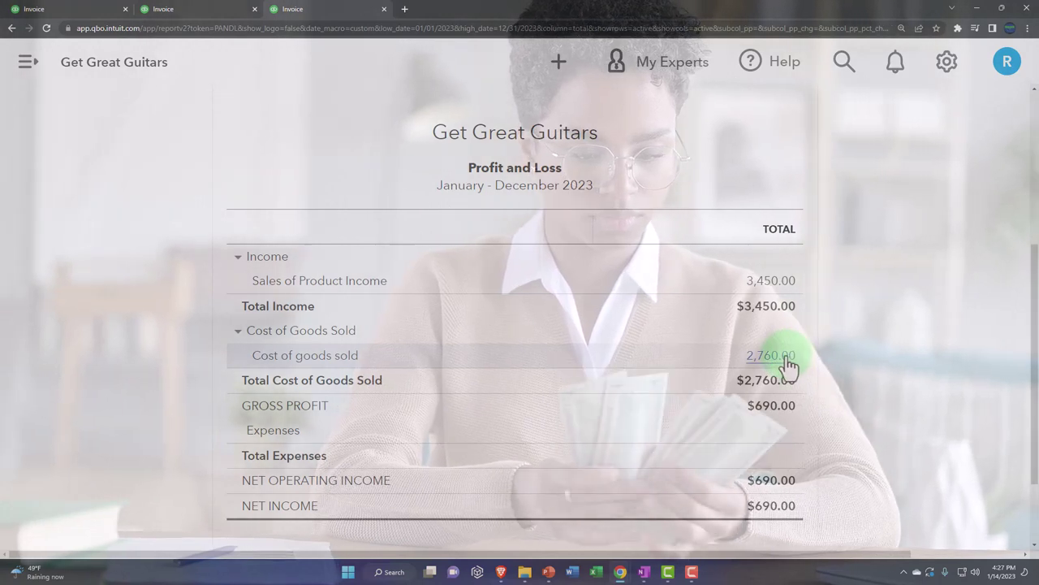
left_click(790, 366)
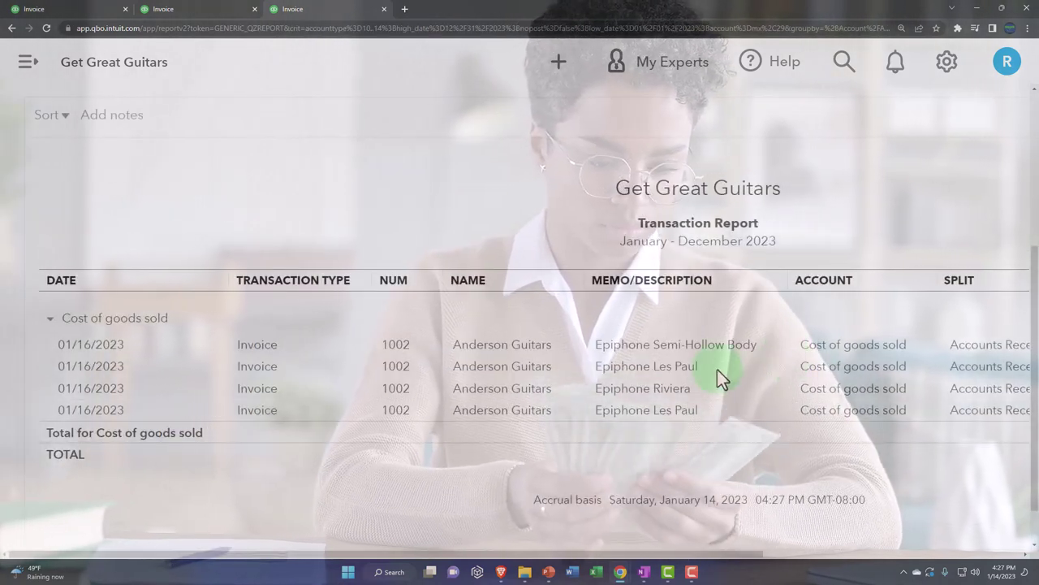
key("ctrl+minus")
key("ctrl+minus")
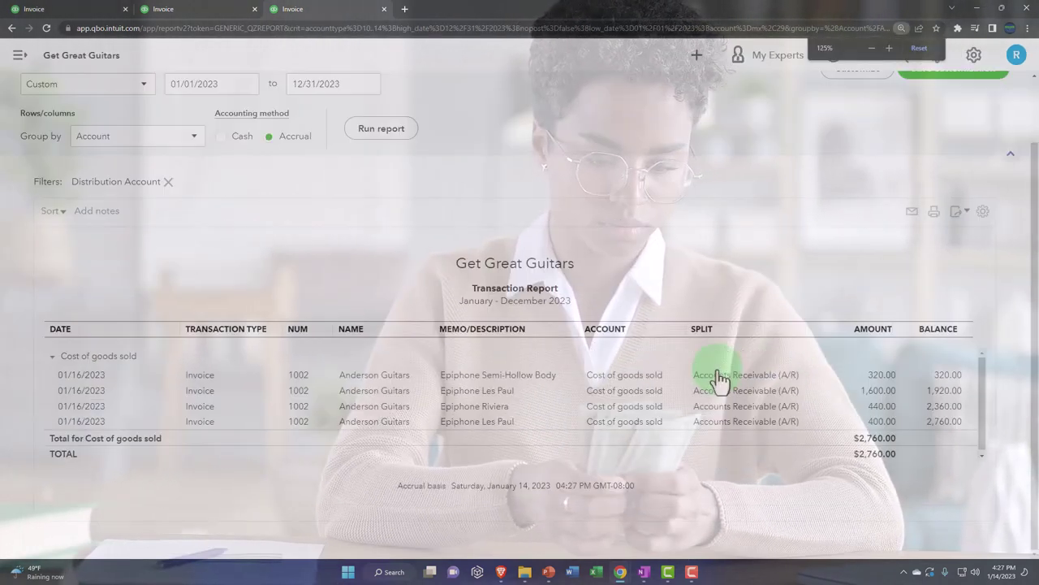
scroll(210, 359, "up", 1)
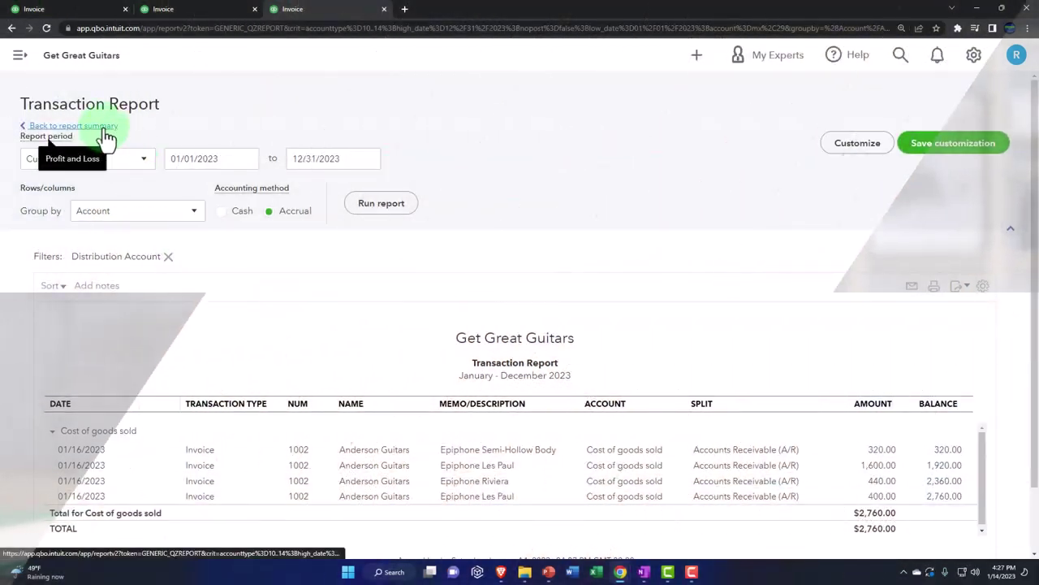
Return to the Profit and Loss summary, examine its gross profit and net income, and compare them with the Balance Sheet.
left_click(105, 136)
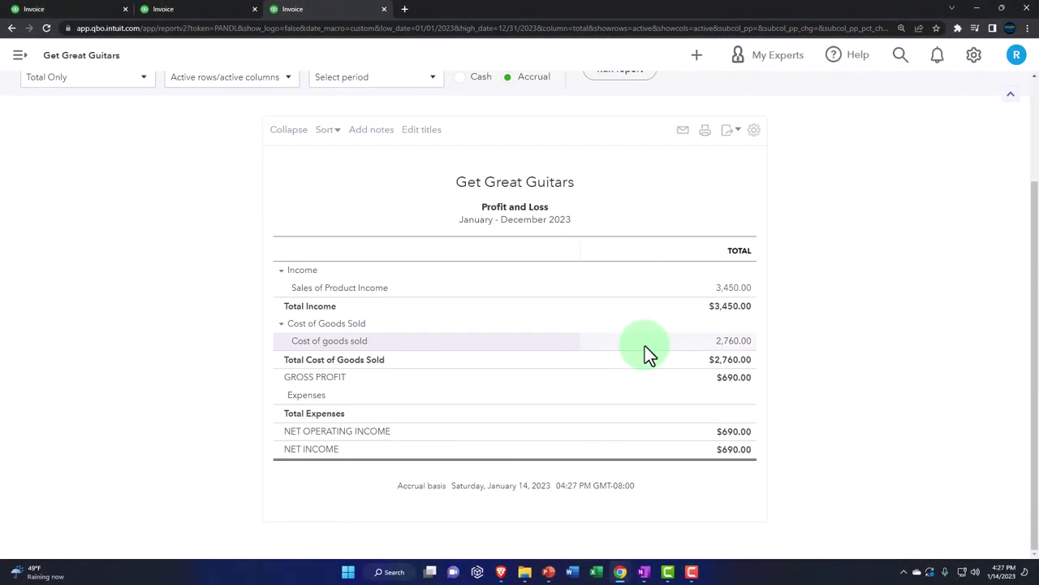
key("ctrl+plus")
key("ctrl+plus")
key("ctrl+plus")
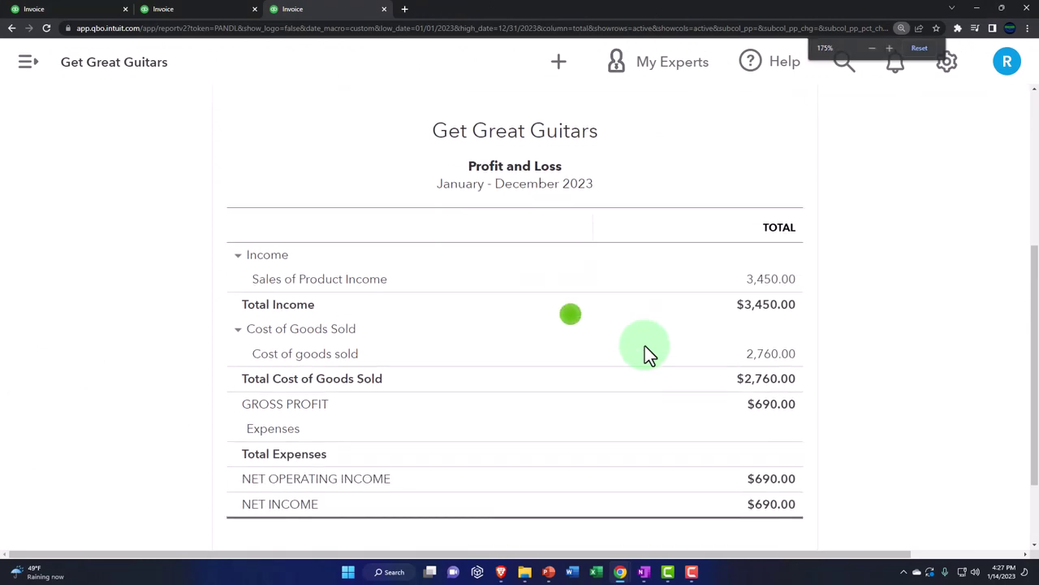
scroll(967, 366, "down", 1)
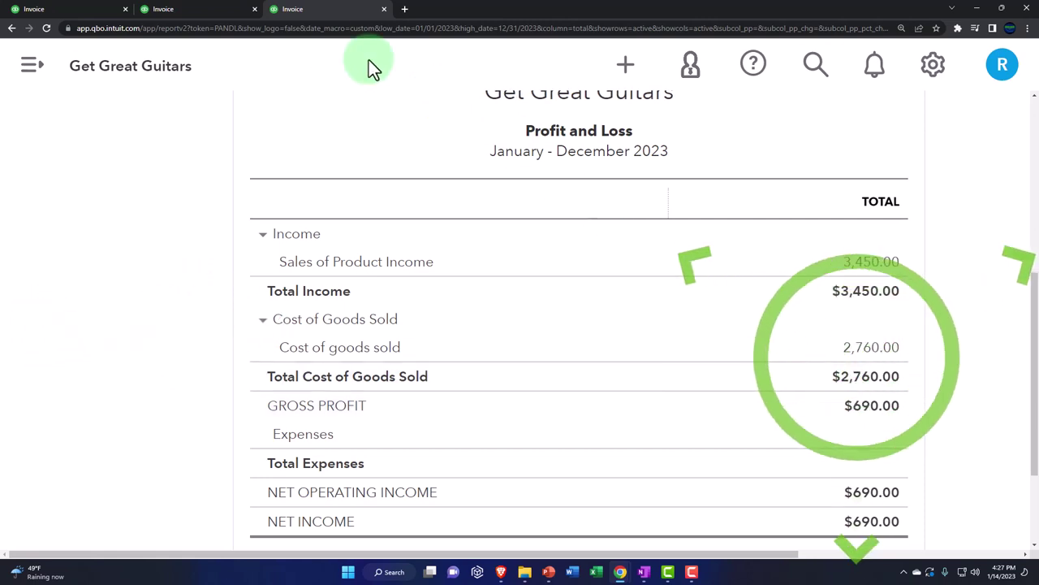
left_click(215, 11)
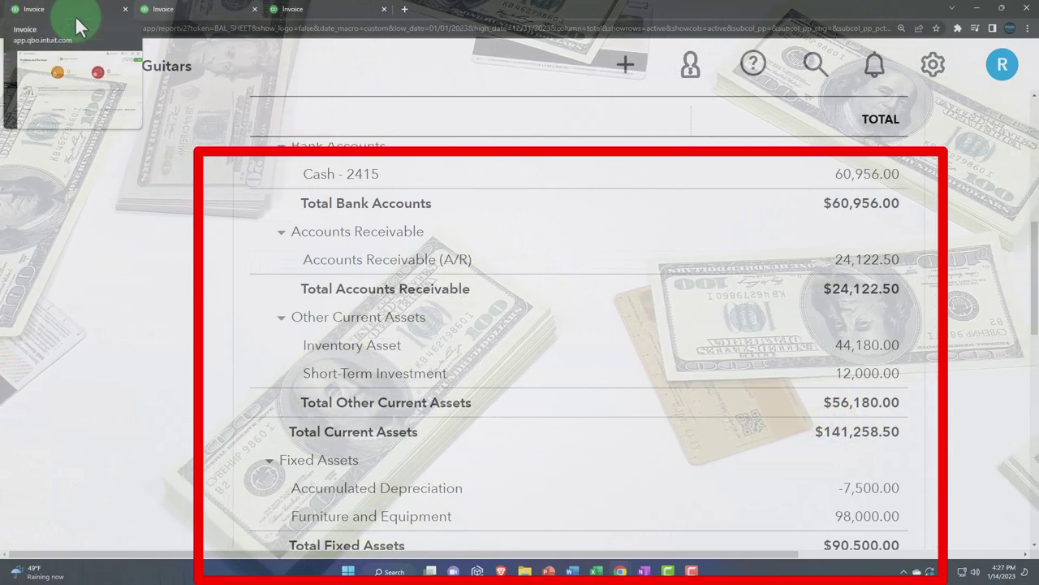
left_click(339, 12)
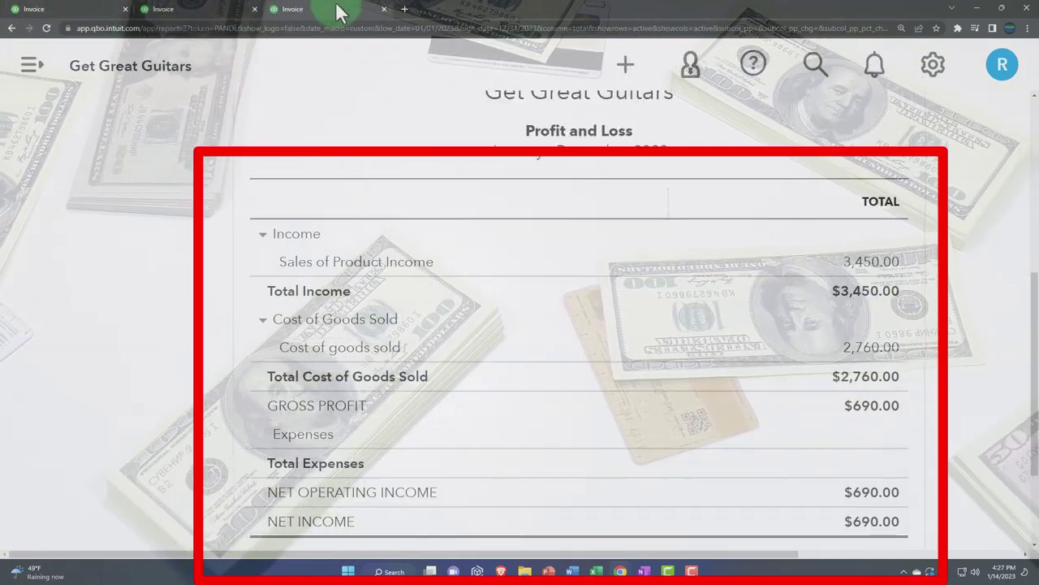
Duplicate the Profit and Loss browser tab and open the Reports list in the copy with the navigation menu collapsed.
right_click(340, 13)
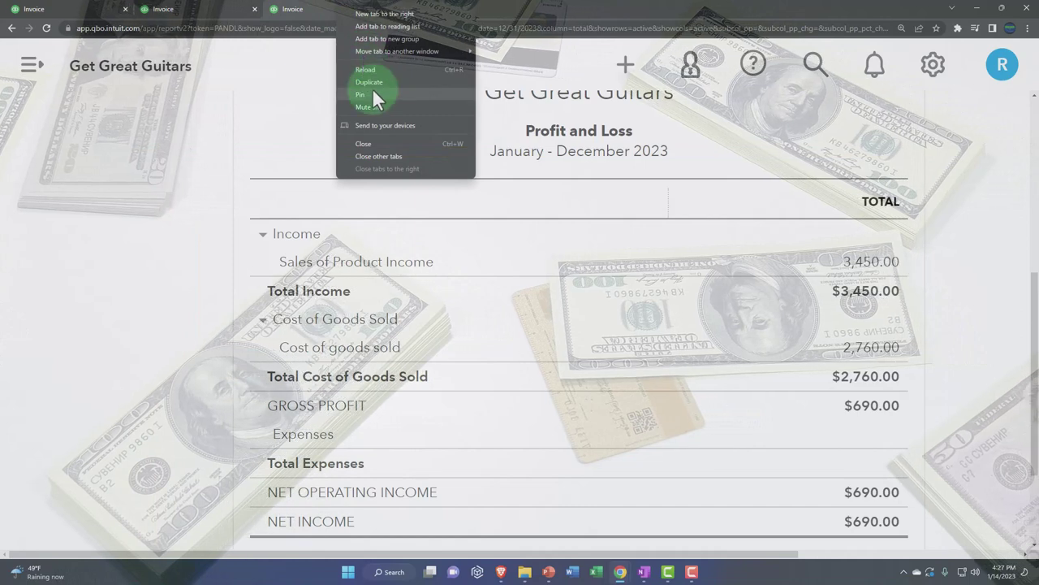
left_click(375, 83)
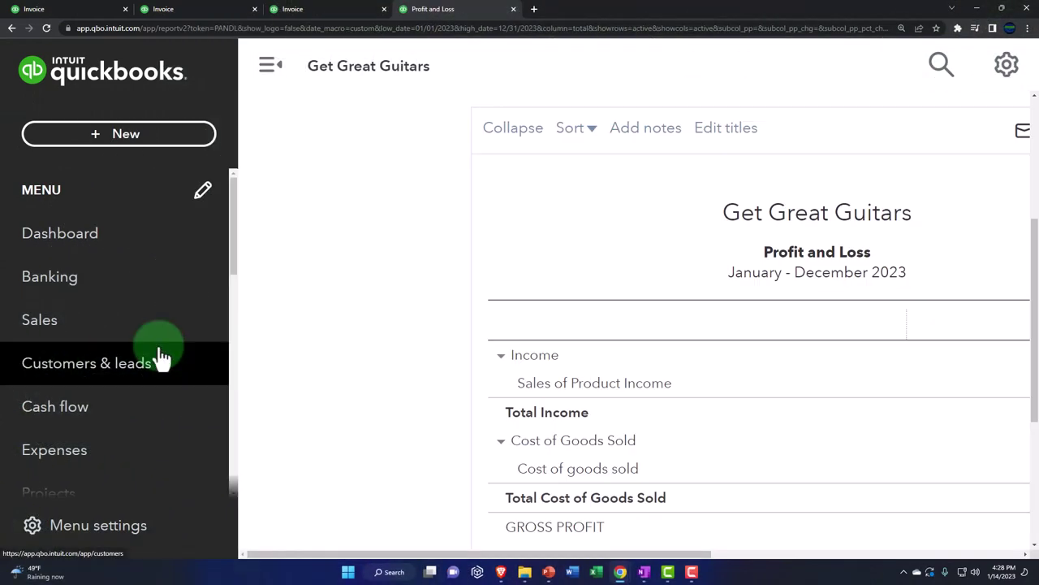
scroll(160, 357, "down", 3)
scroll(122, 359, "down", 1)
left_click(77, 357)
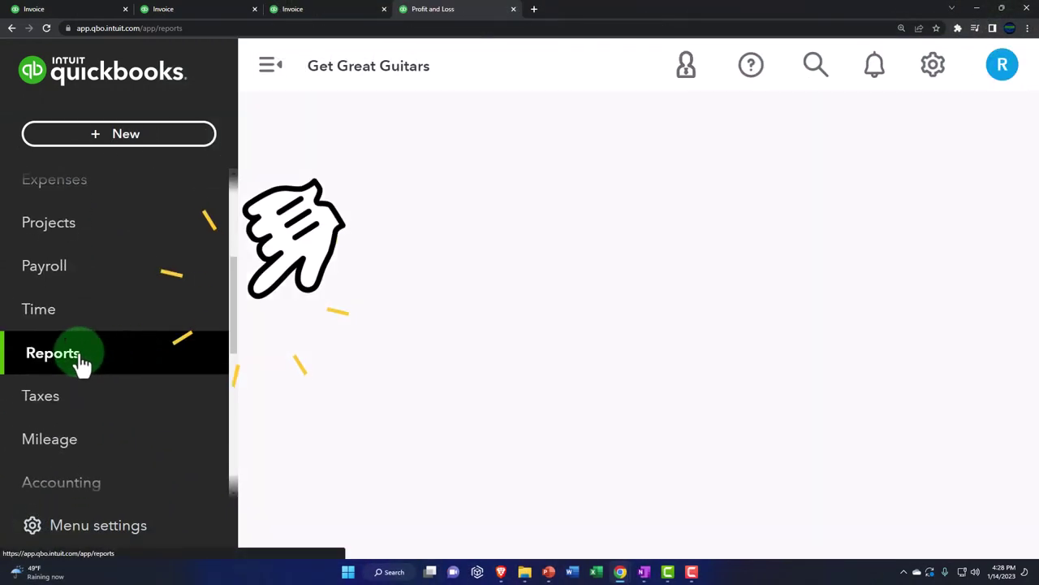
left_click(268, 73)
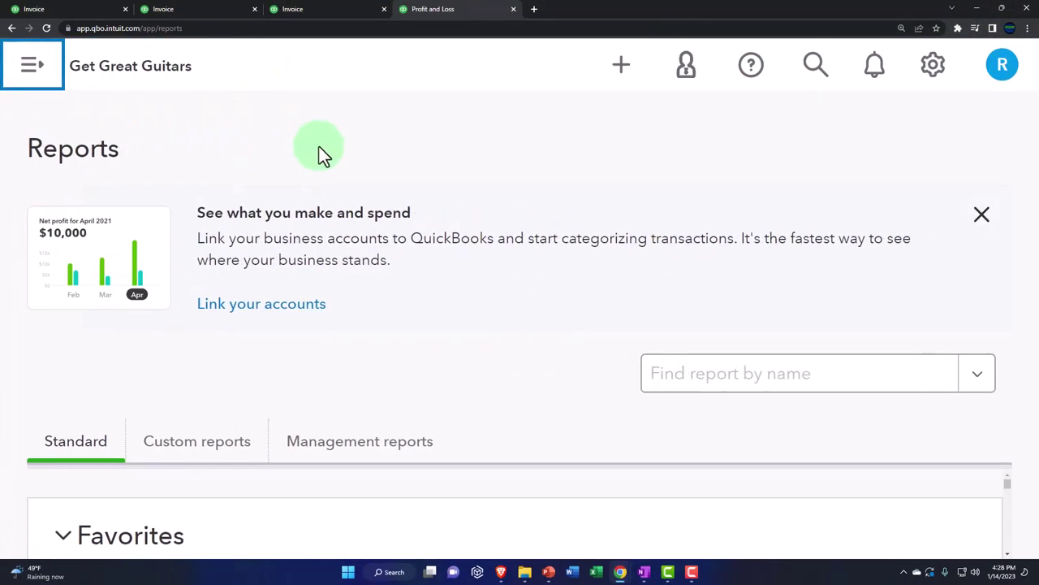
Open the Accounts receivable aging summary under Who owes you and run it as of 12/31/2023.
key("ctrl+minus")
key("ctrl+minus")
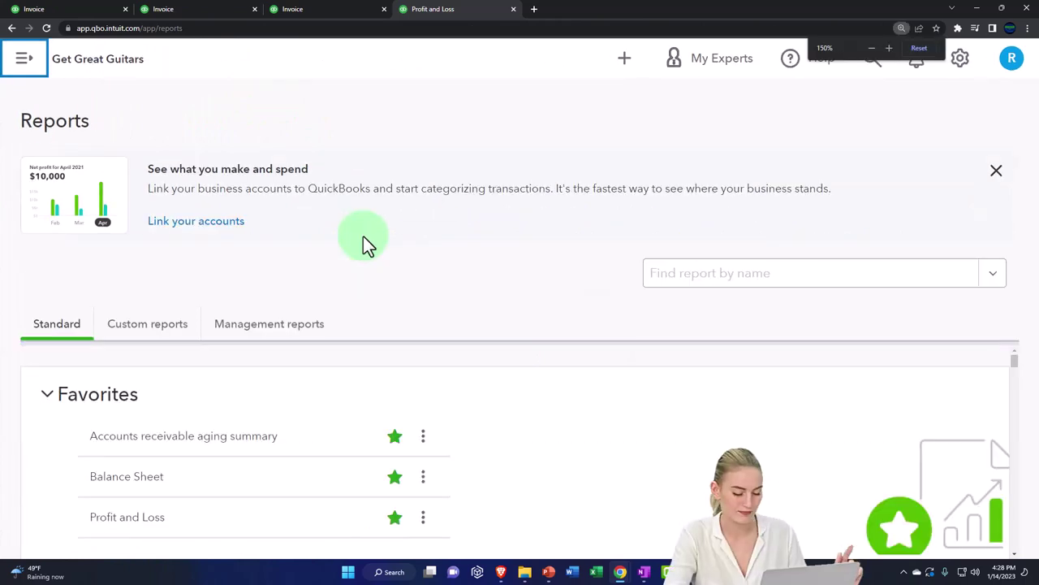
scroll(270, 401, "down", 5)
key("ctrl+minus")
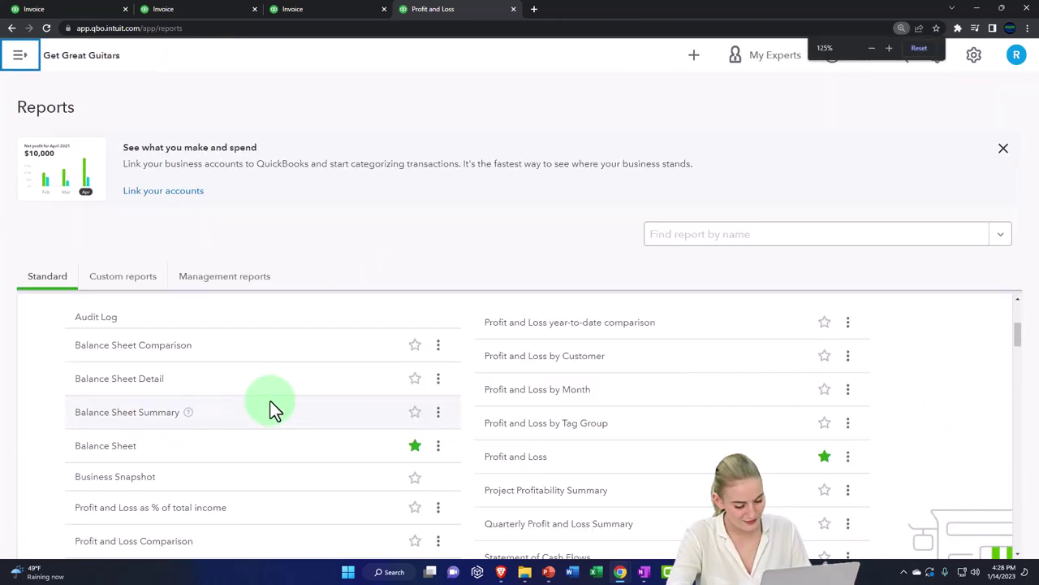
scroll(270, 401, "down", 2)
scroll(271, 401, "down", 3)
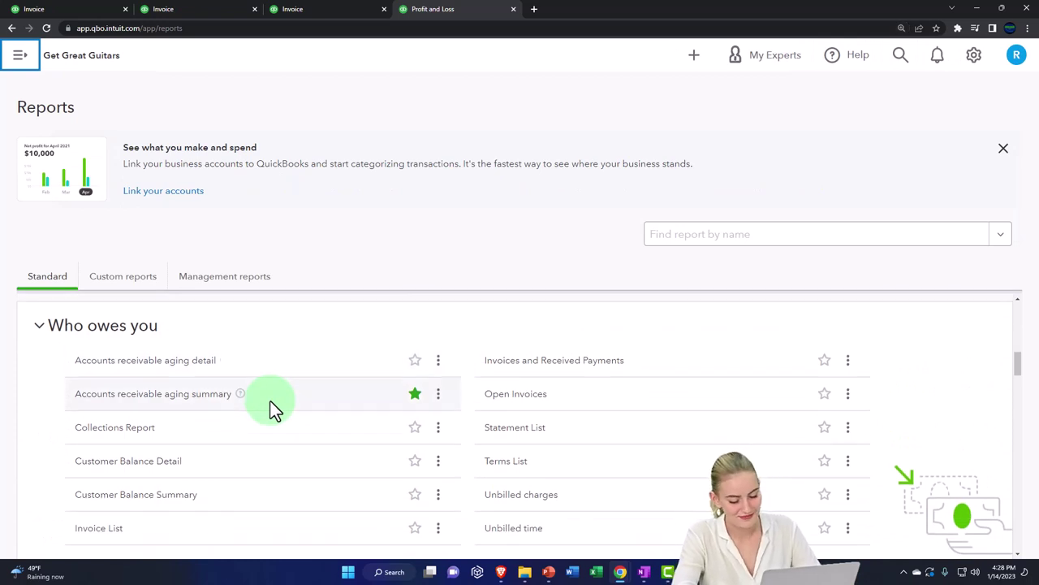
left_click(193, 398)
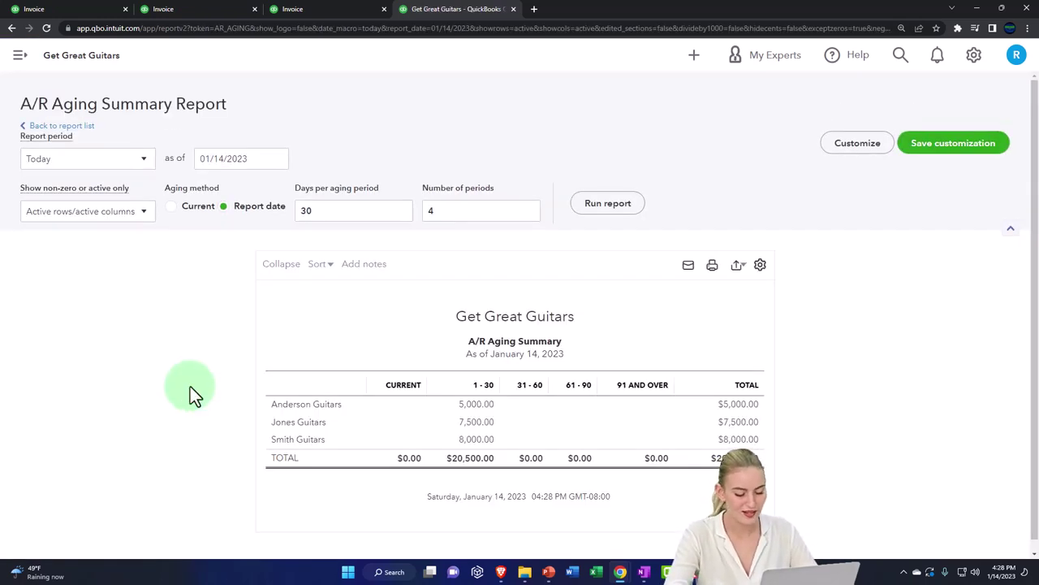
left_click(95, 411)
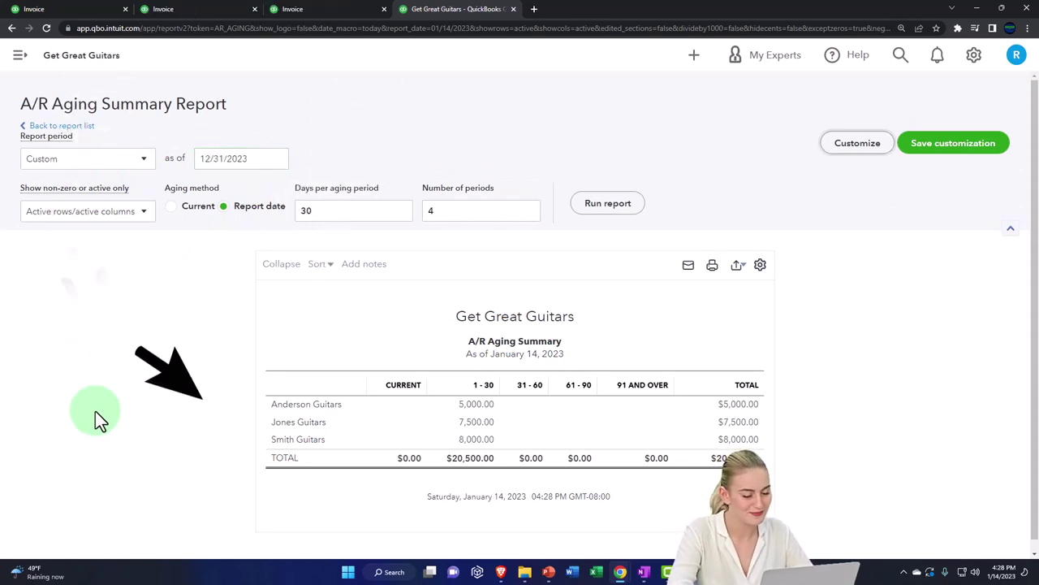
left_click(607, 203)
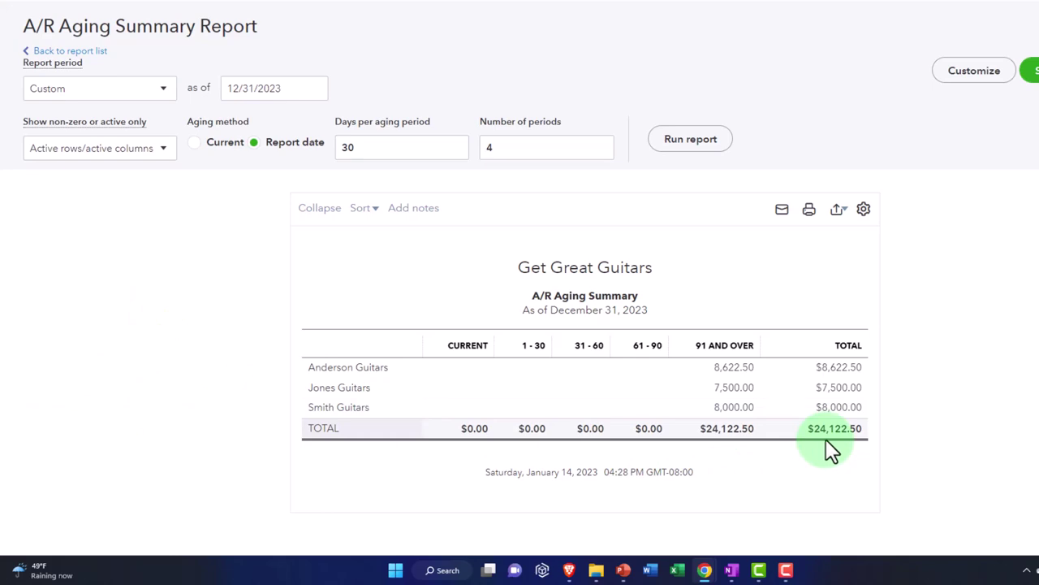
Switch back to the Balance Sheet and compare its Accounts Receivable total with the A/R Aging Summary total.
left_click(215, 16)
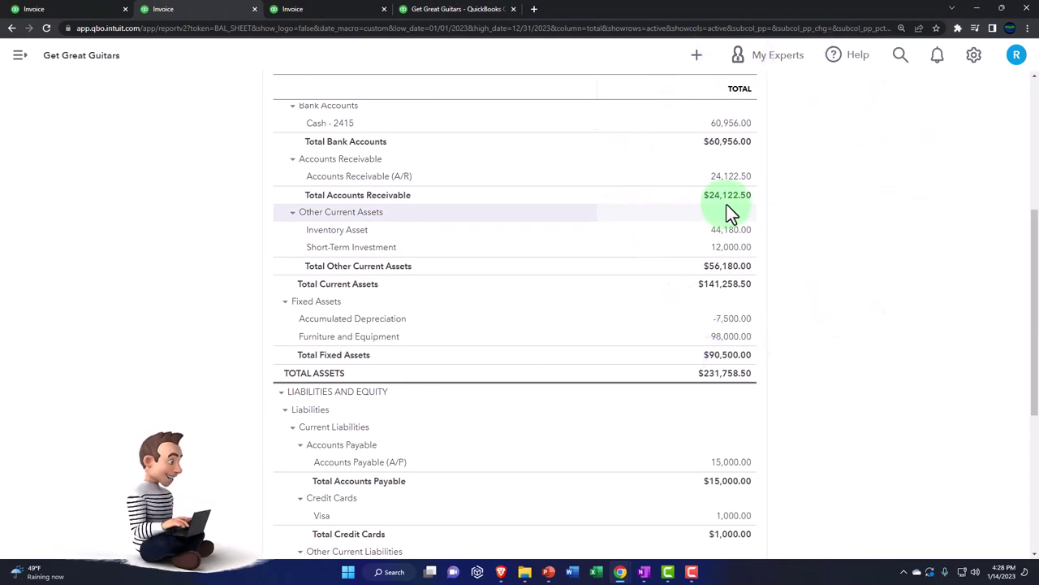
key("ctrl+plus")
key("ctrl+plus")
key("ctrl+plus")
key("ctrl+plus")
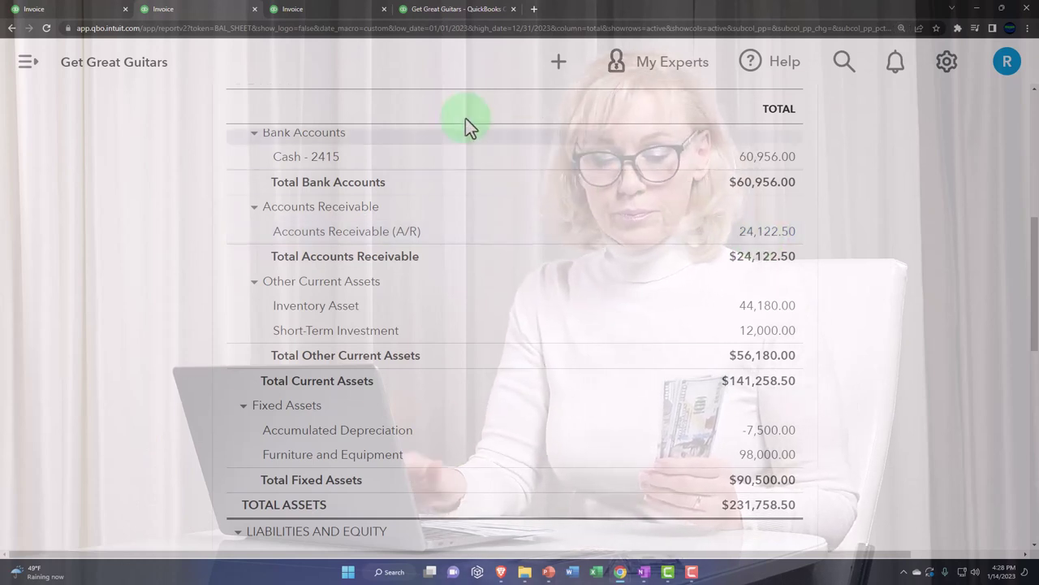
Switch to the Products and Services browser tab, zoom the page out, and open the Customers list under Sales with the navigation menu collapsed.
left_click(83, 11)
mouse_move(27, 174)
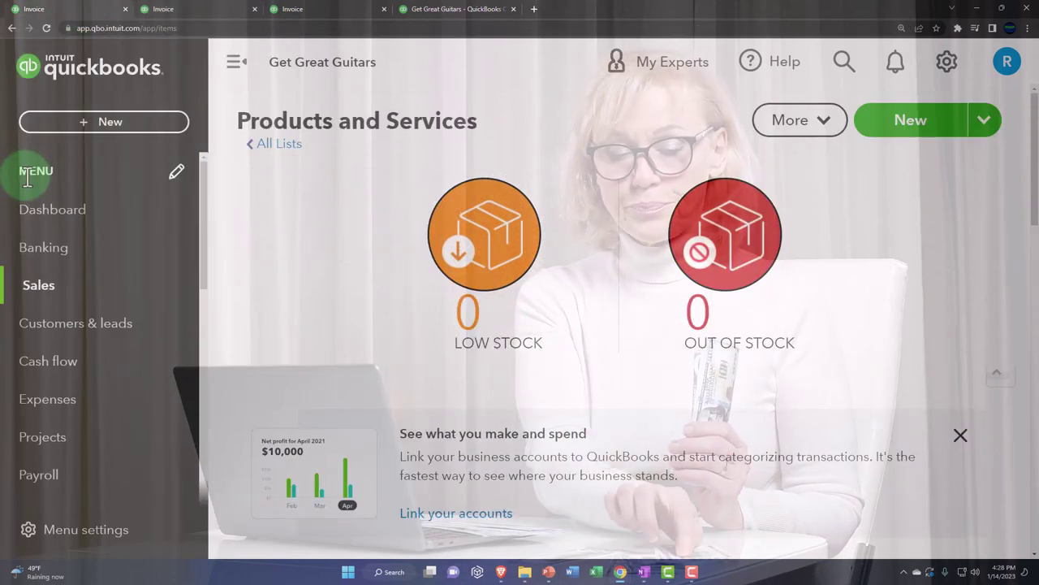
left_click(31, 297)
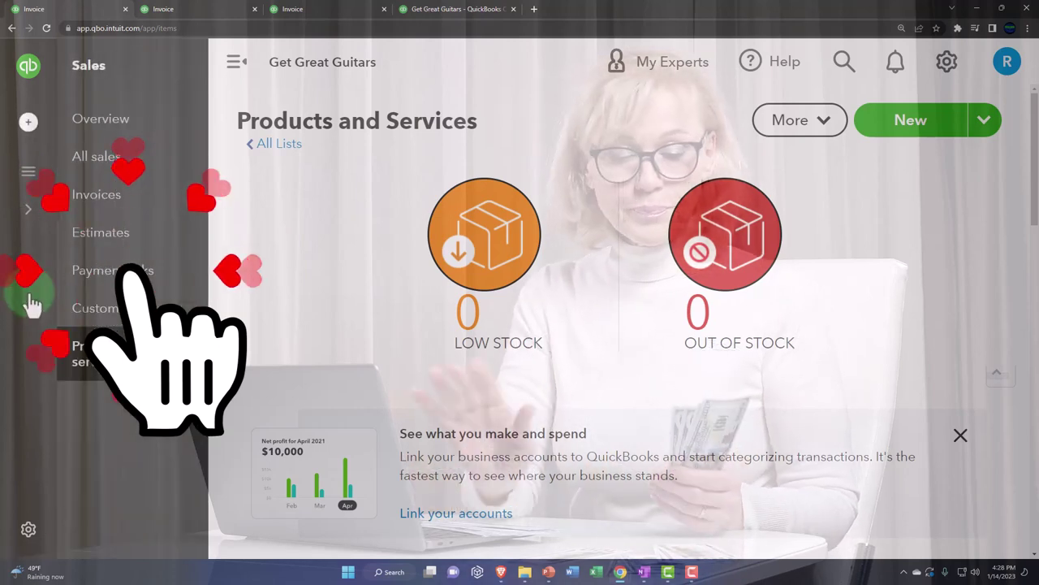
key("ctrl+minus")
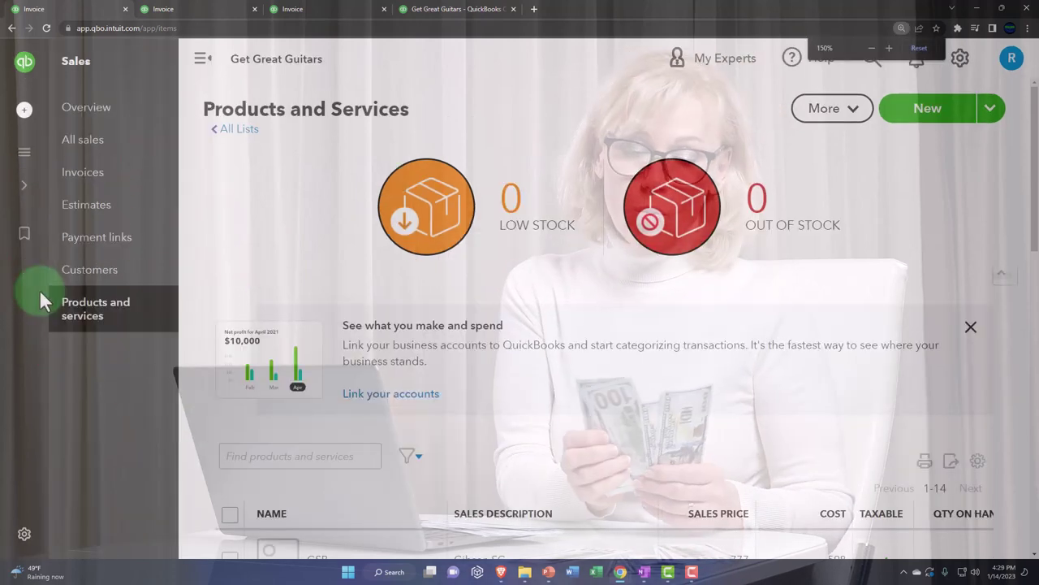
key("ctrl+minus")
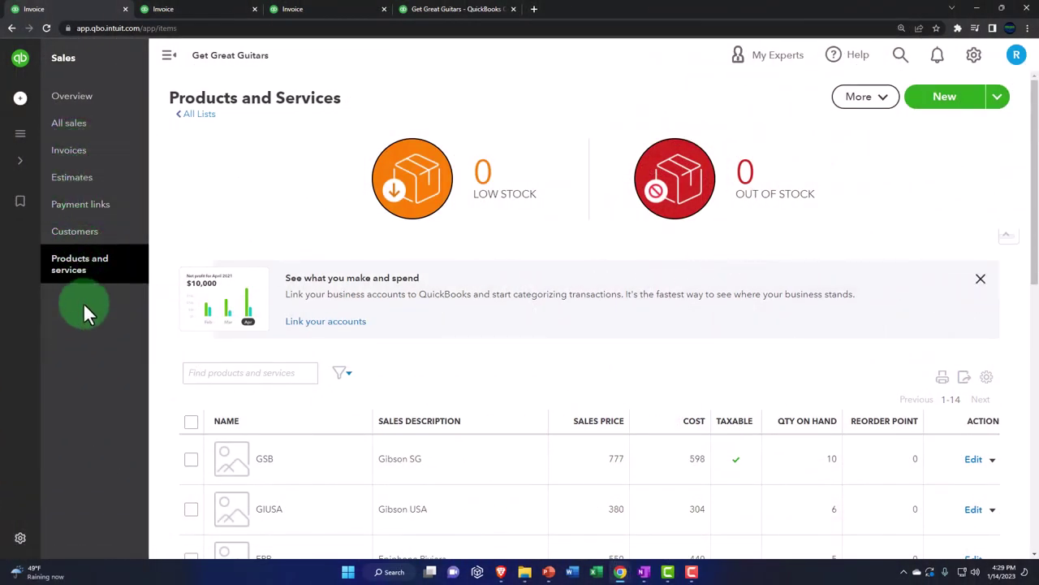
mouse_move(22, 164)
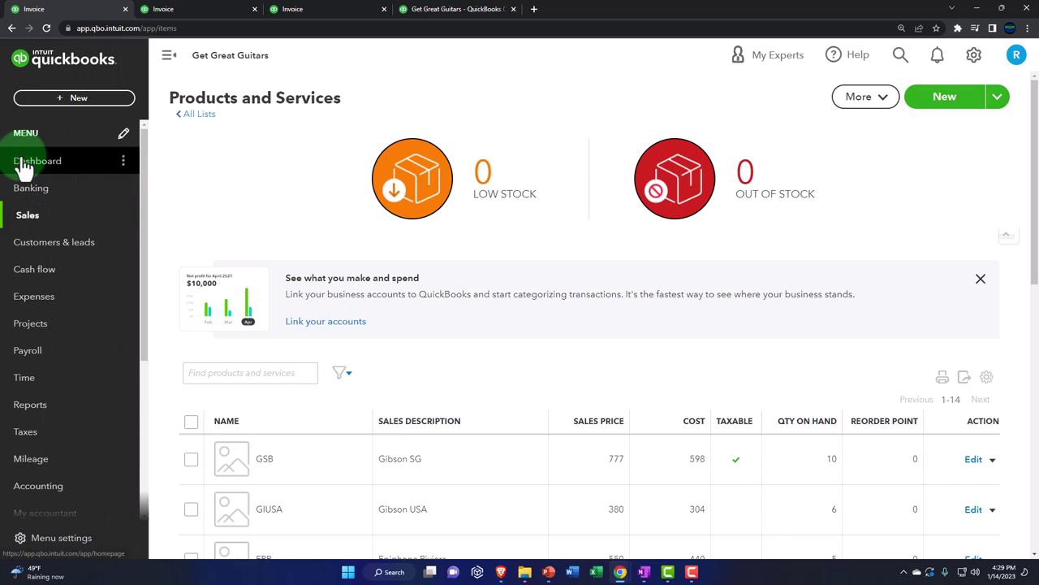
left_click(27, 222)
left_click(74, 234)
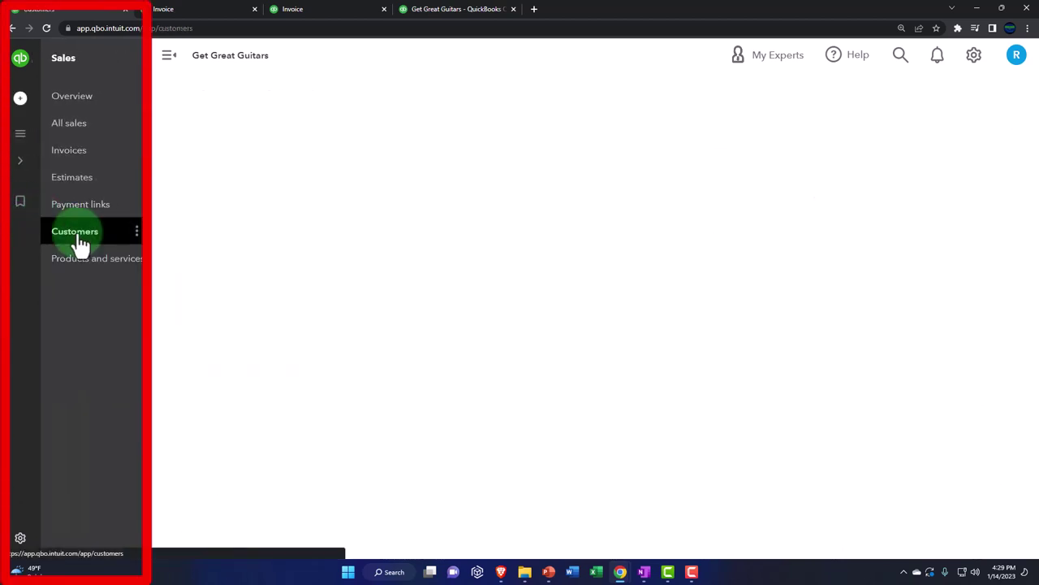
left_click(170, 71)
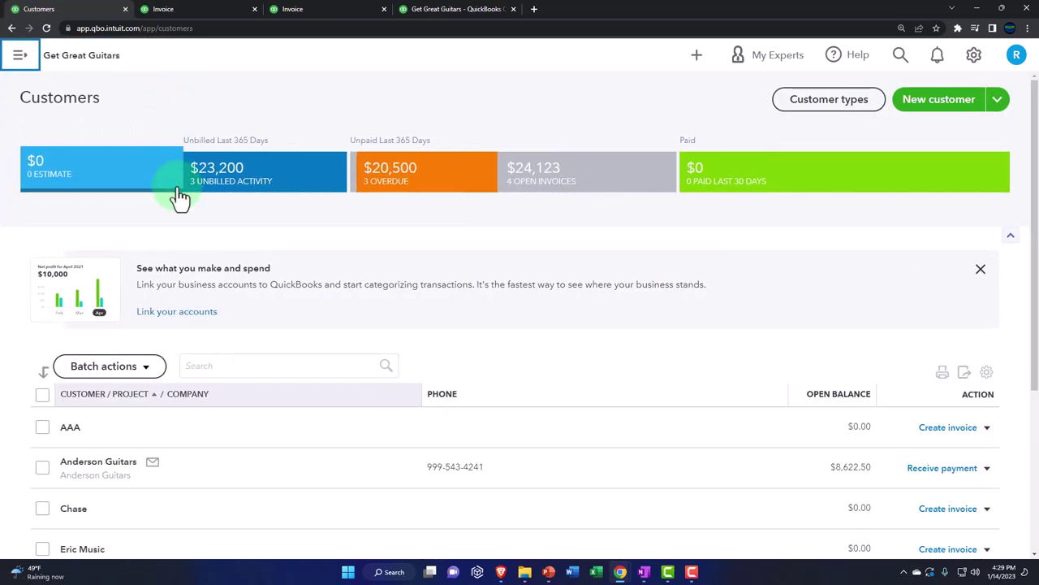
Filter the customer list to open invoices and open the Anderson Guitars customer record.
scroll(179, 199, "down", 2)
scroll(187, 223, "up", 2)
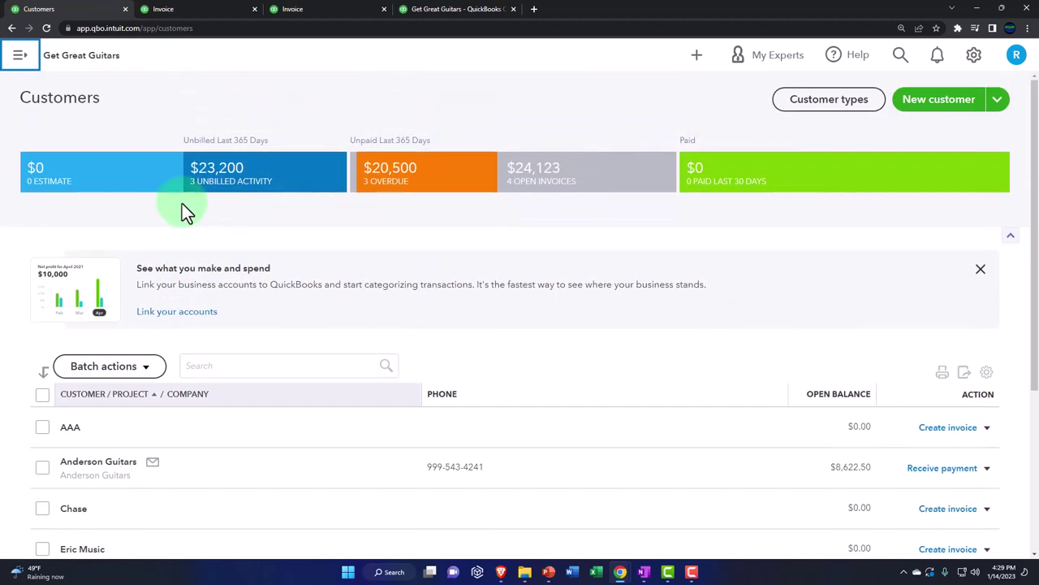
left_click(562, 188)
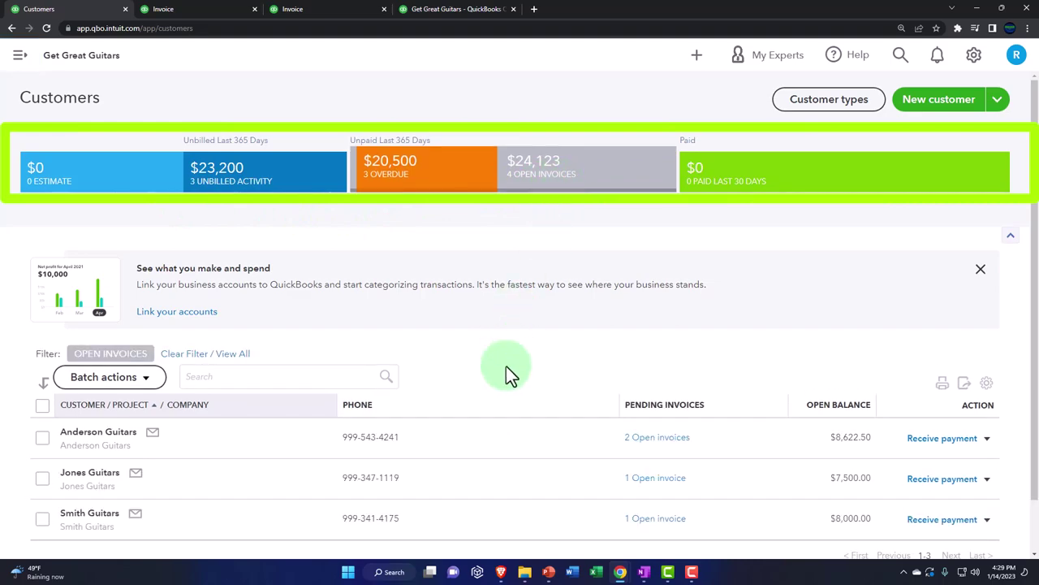
scroll(506, 366, "down", 1)
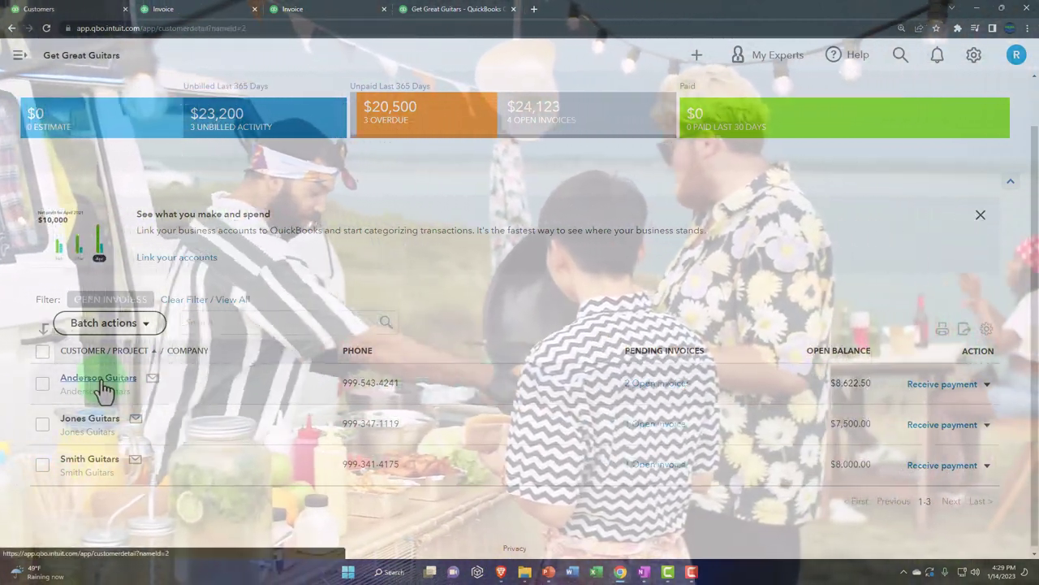
left_click(103, 384)
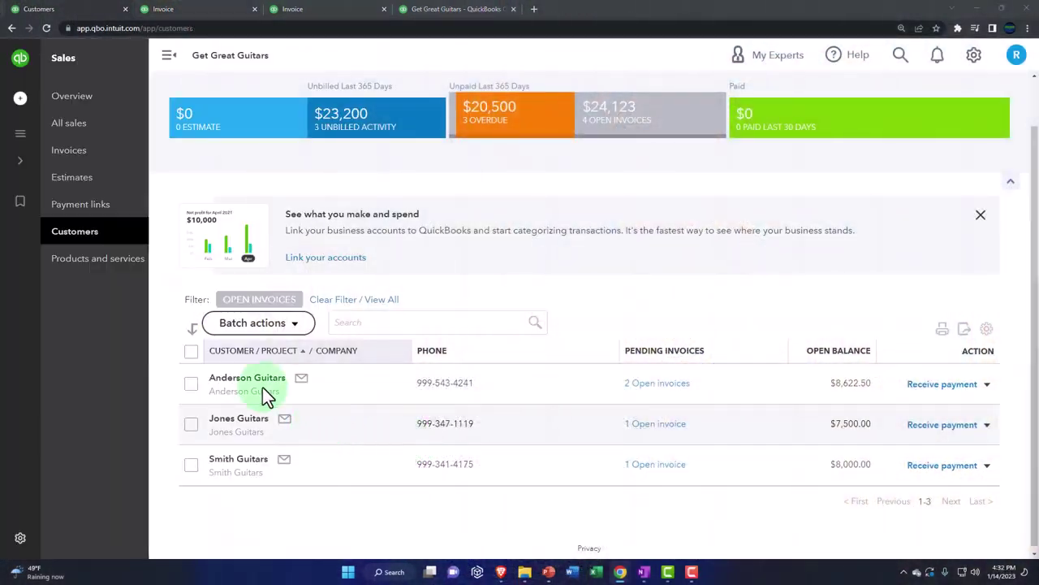
Open the All sales transactions list under Sales with the navigation menu collapsed.
left_click(22, 163)
left_click(29, 216)
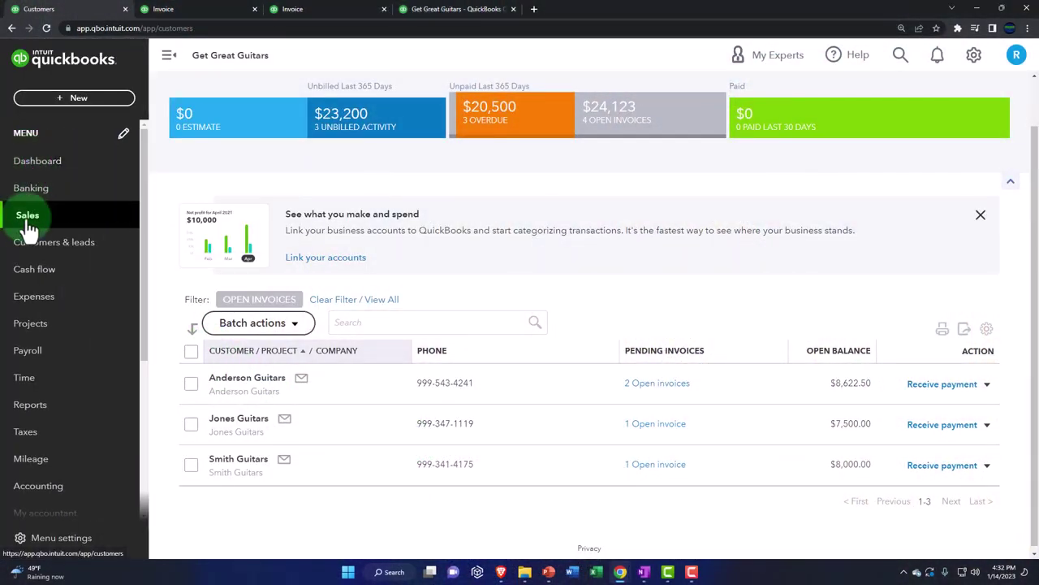
left_click(81, 184)
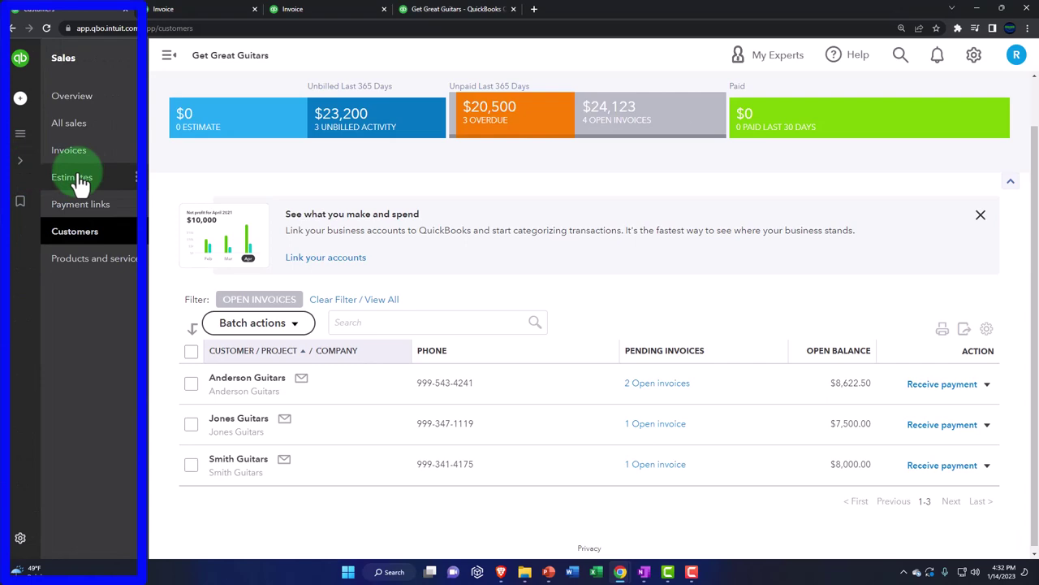
left_click(85, 126)
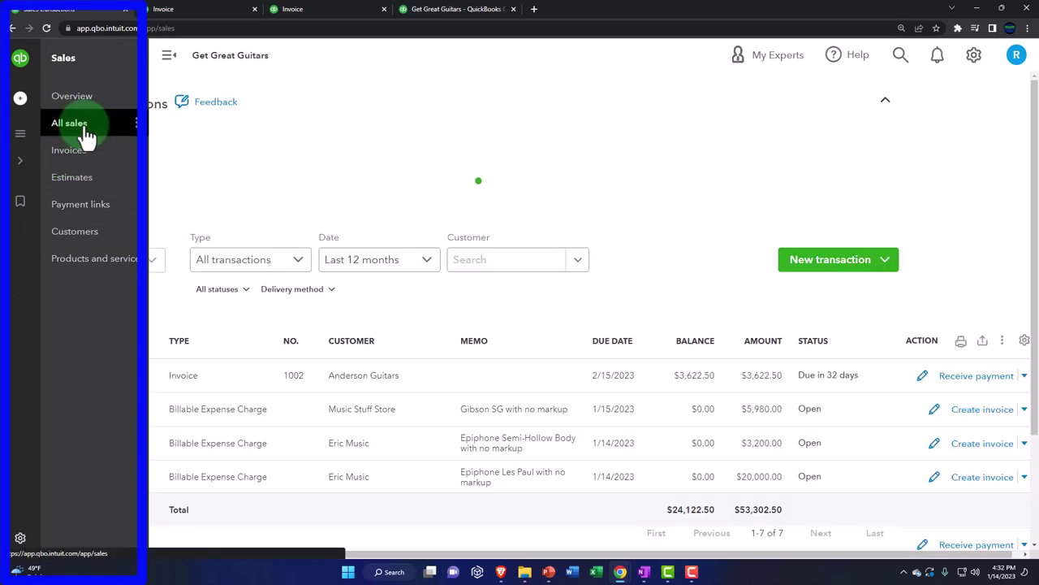
left_click(168, 57)
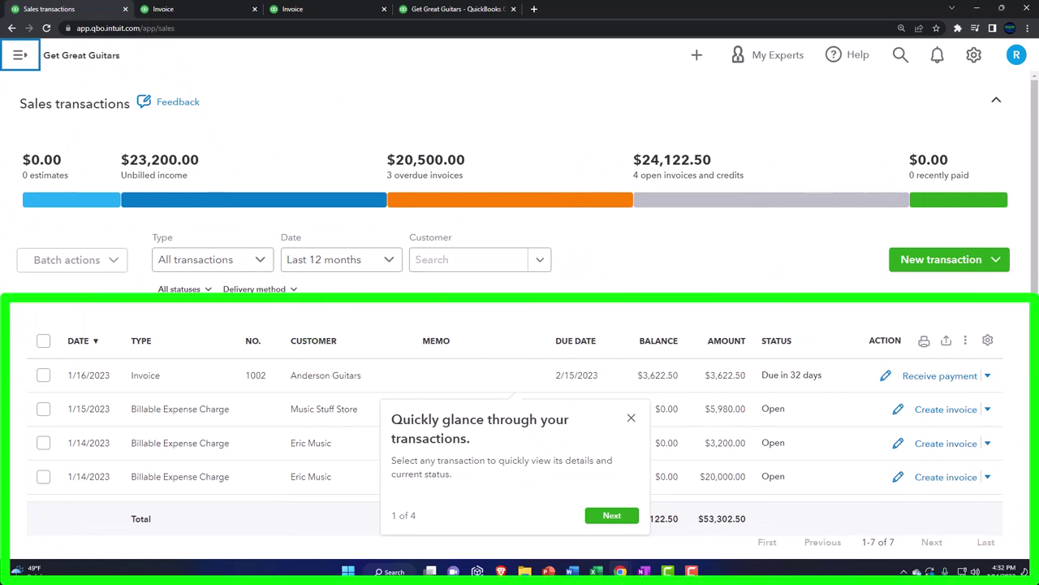
Switch to the Sample Company window and look at its Customers page, then its expense and all sales transactions under Bookkeeping.
left_click_drag(1032, 325, 549, 102)
mouse_move(267, 280)
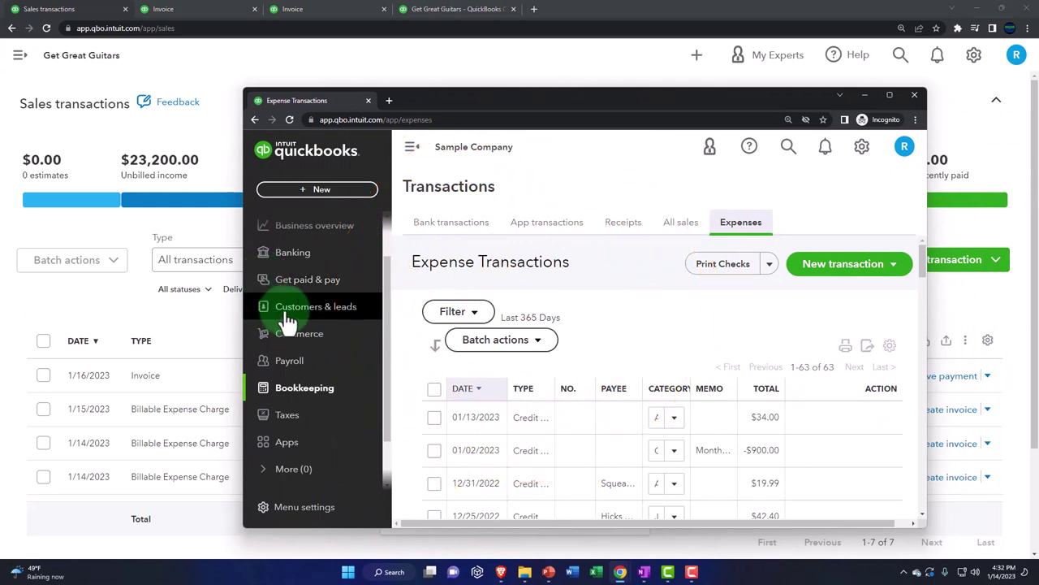
left_click(286, 283)
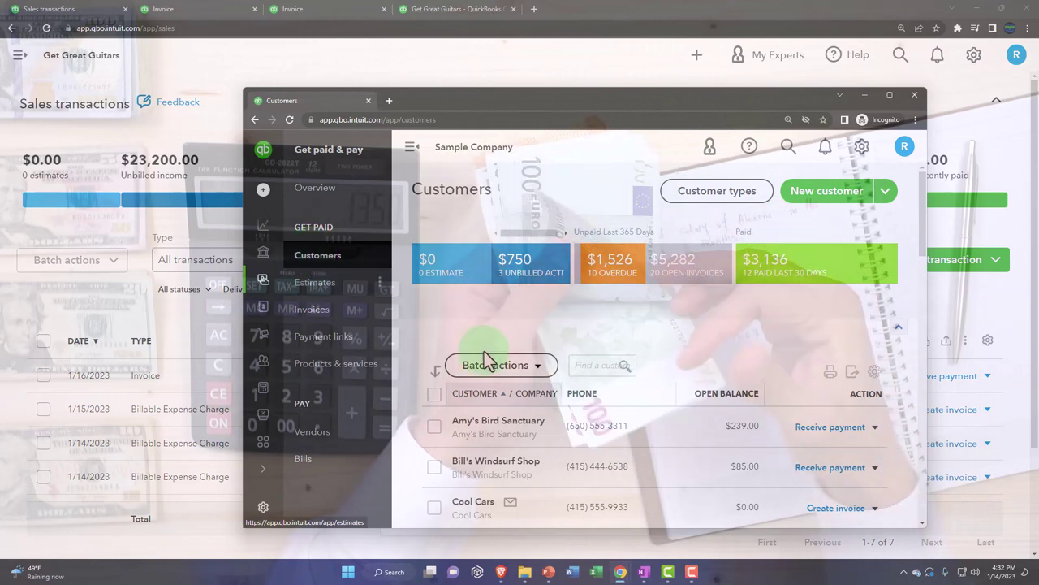
mouse_move(269, 322)
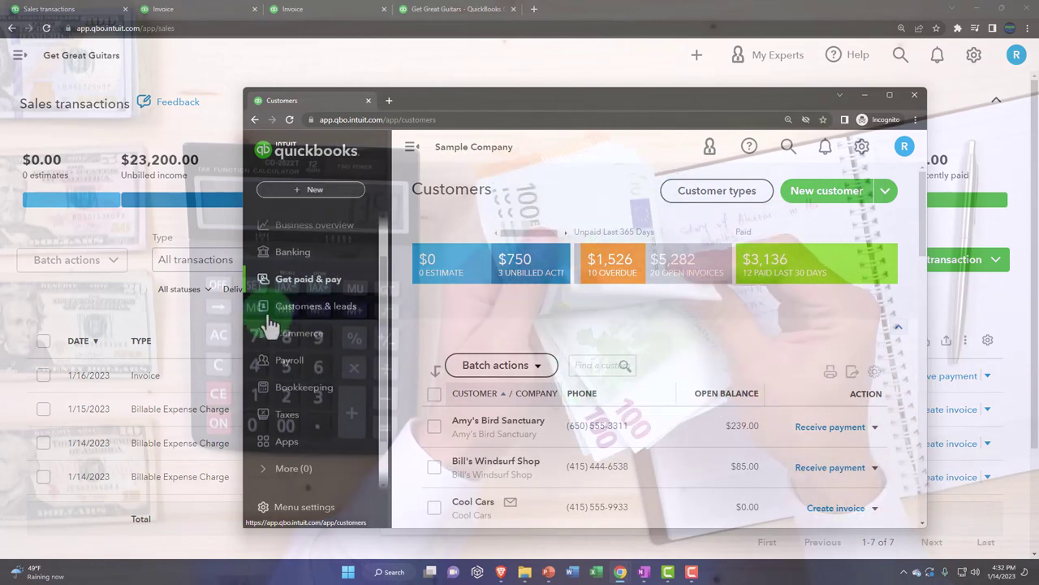
left_click(289, 390)
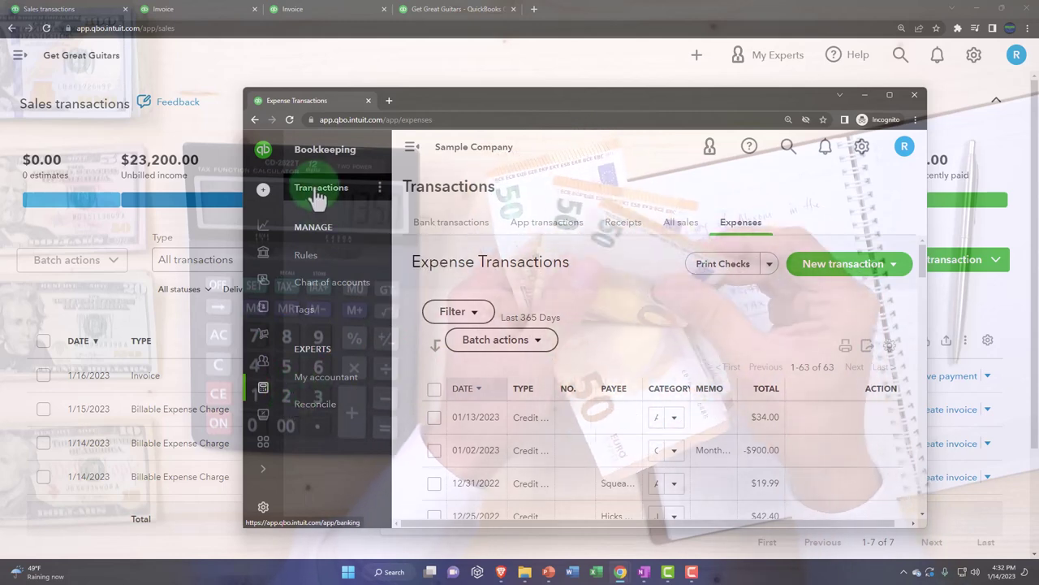
left_click(317, 197)
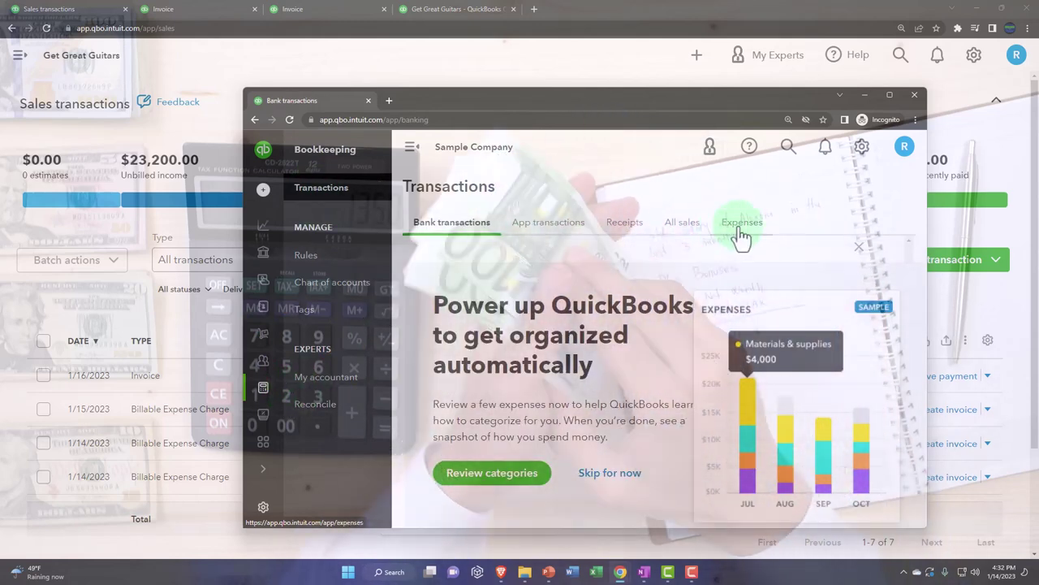
left_click(741, 231)
left_click(684, 227)
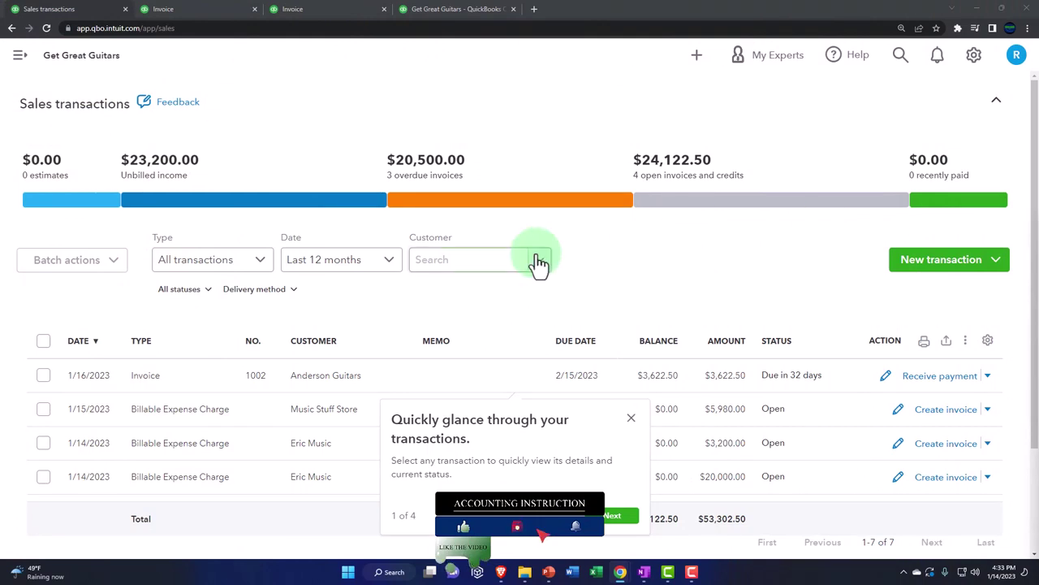
Dismiss the tour tip, filter the sales transactions to open invoices, and examine the filter choices and the Anderson Guitars invoice's available actions.
left_click(631, 419)
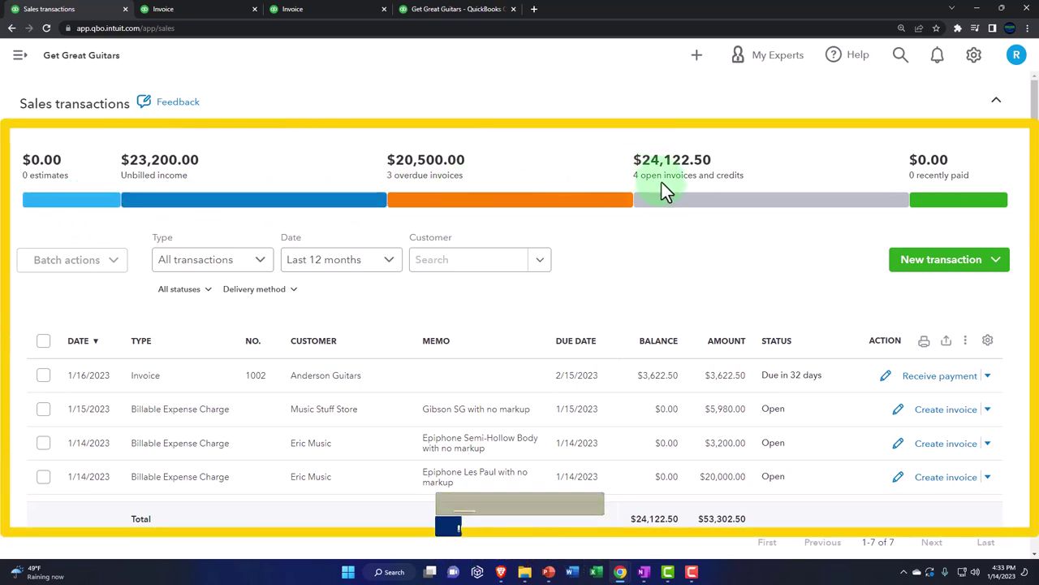
left_click(671, 209)
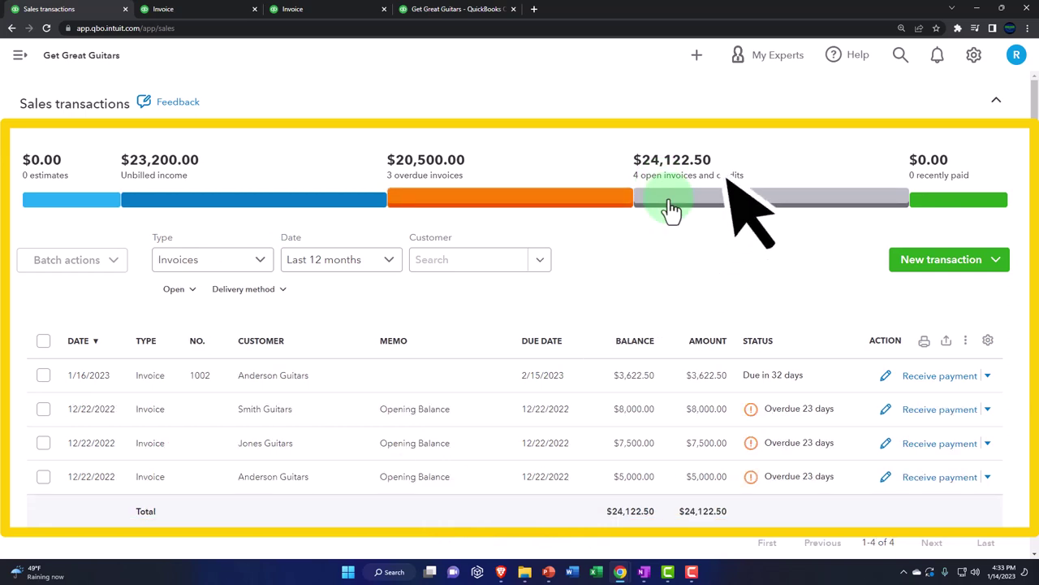
left_click(193, 291)
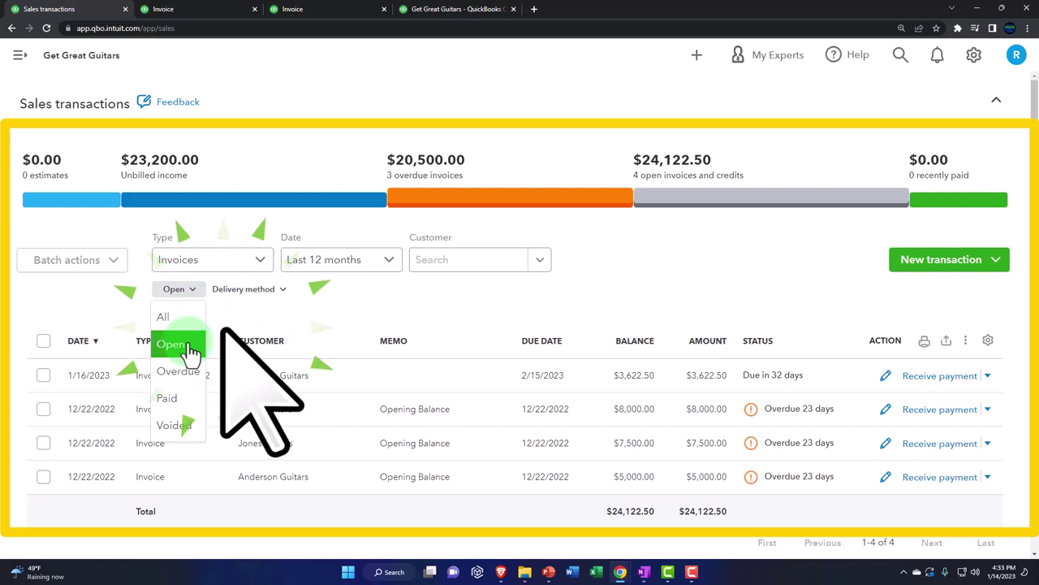
left_click(251, 272)
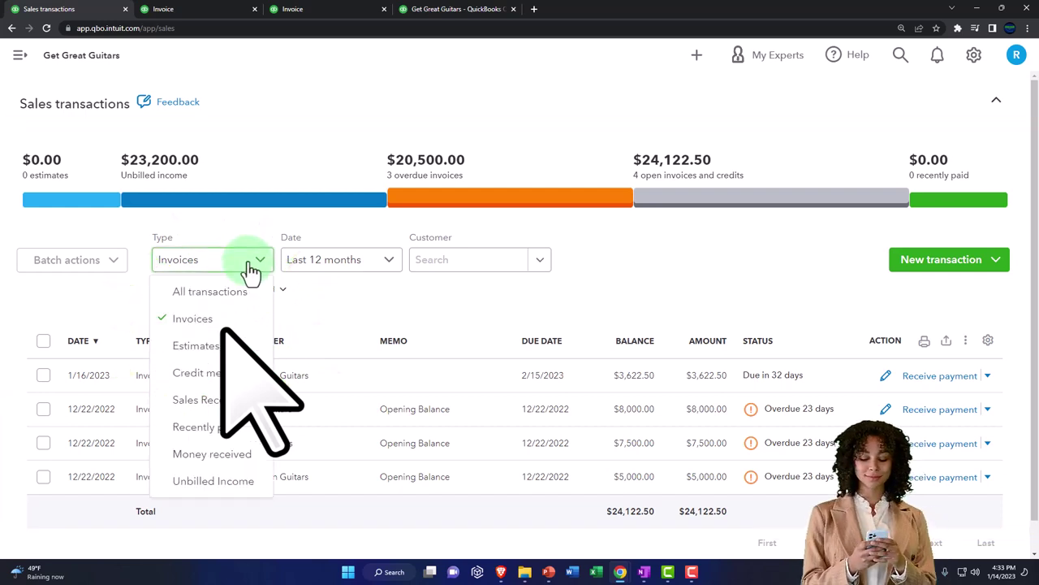
left_click(249, 273)
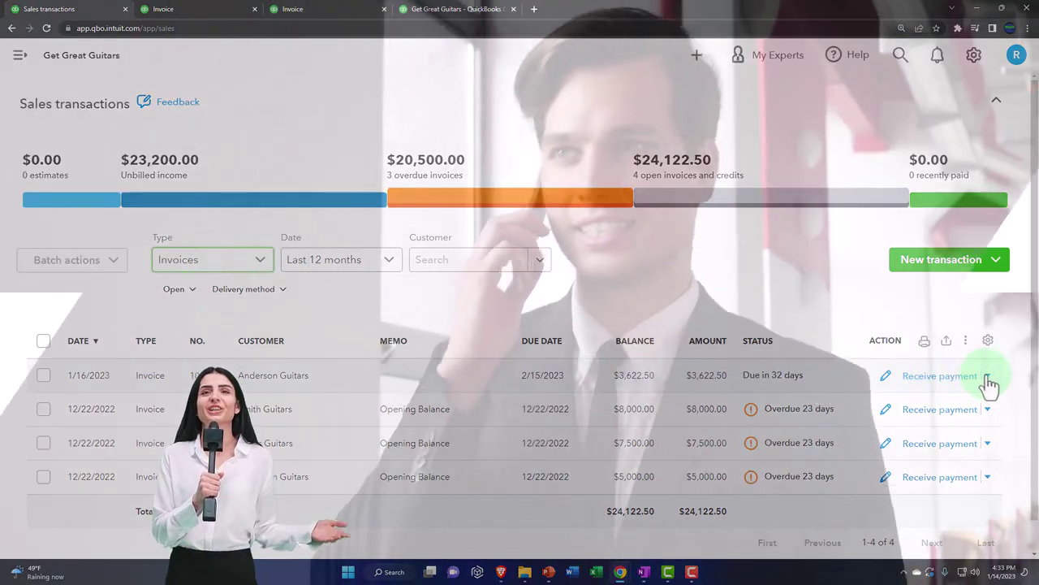
left_click(987, 376)
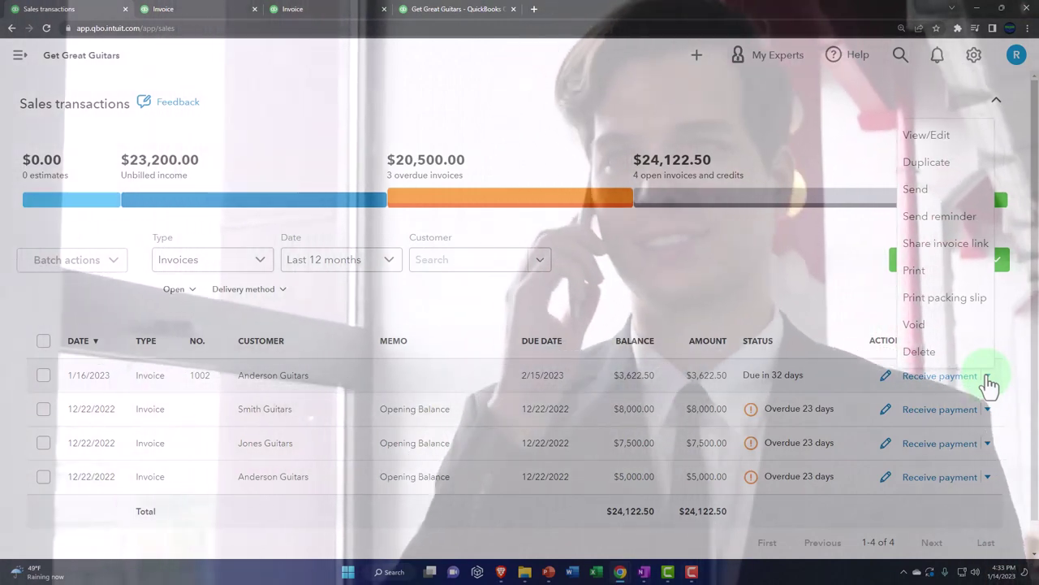
left_click(988, 381)
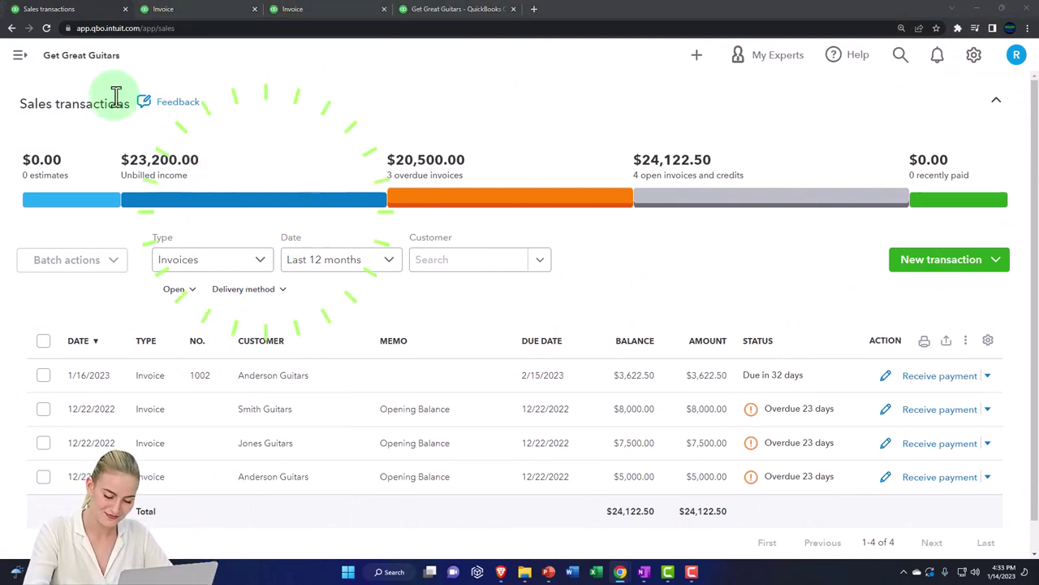
Create a new invoice for the customer Jones Guitars.
left_click(696, 57)
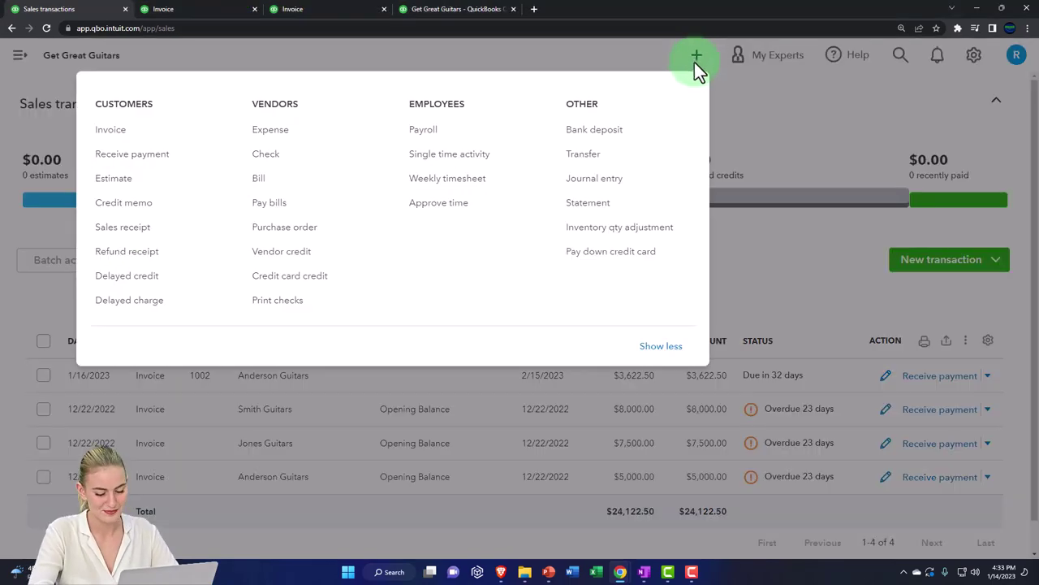
left_click(143, 132)
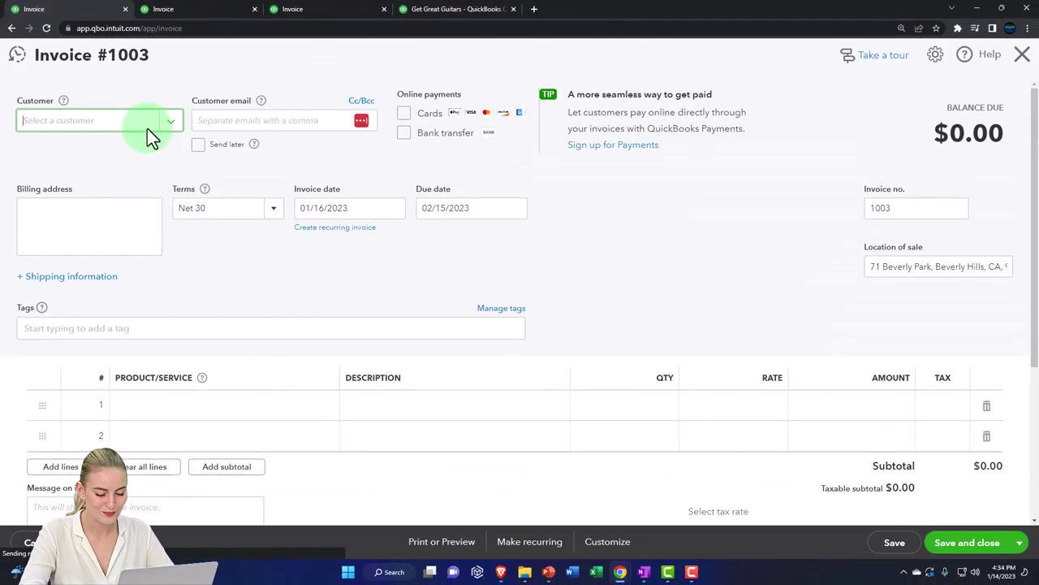
type("Jone")
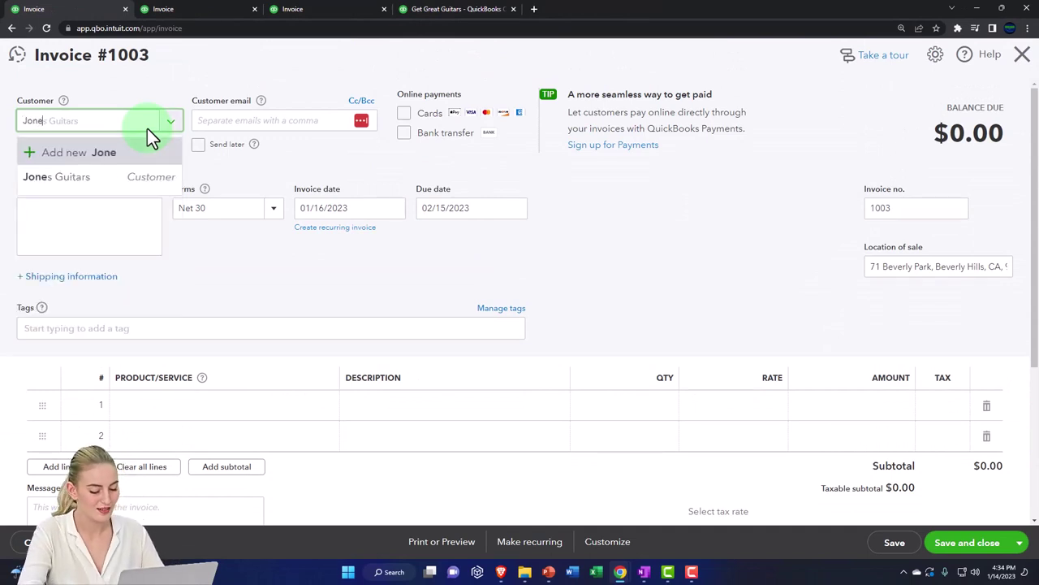
key("Down")
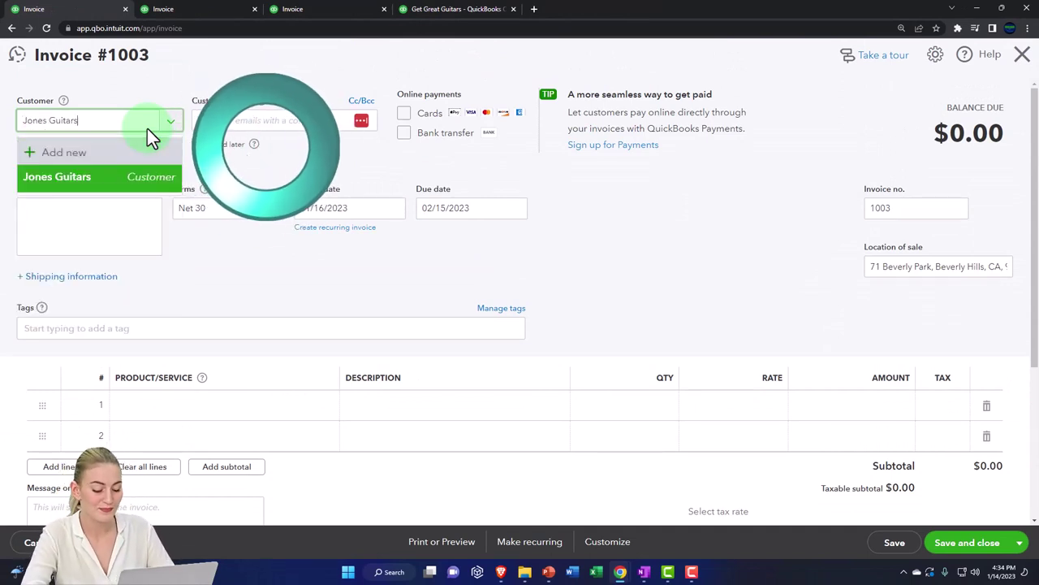
key("Return")
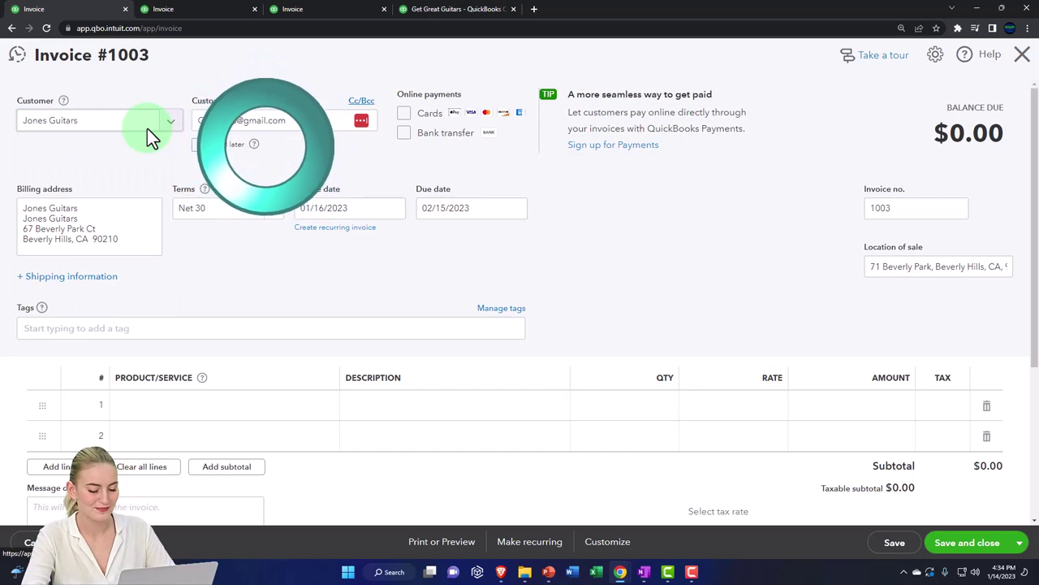
Set the invoice date to 01/17/2023, keeping the Net 30 terms and the prefilled invoice number.
key("Tab")
key("Tab")
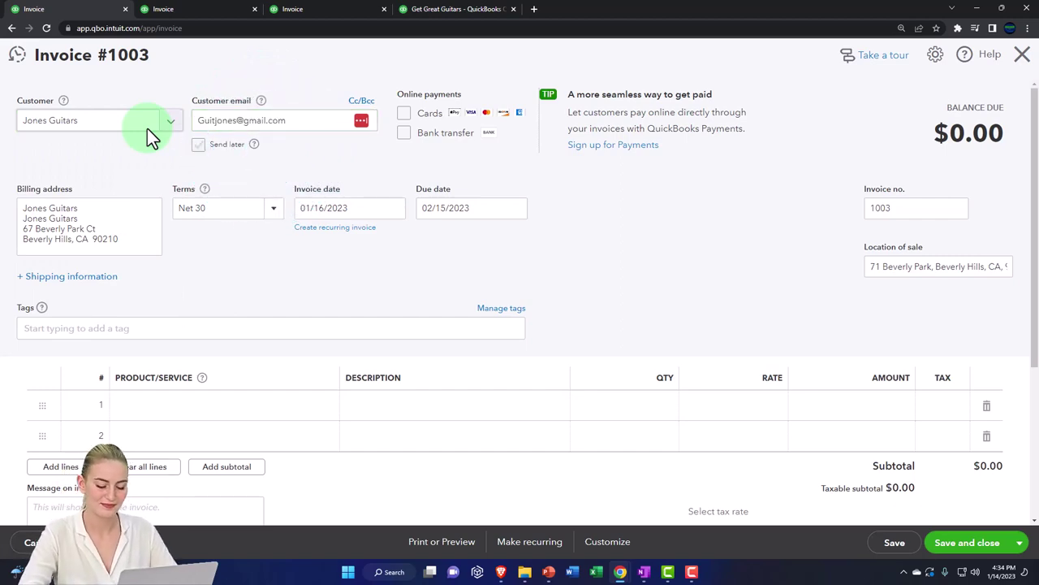
key("Tab")
key("Tab")
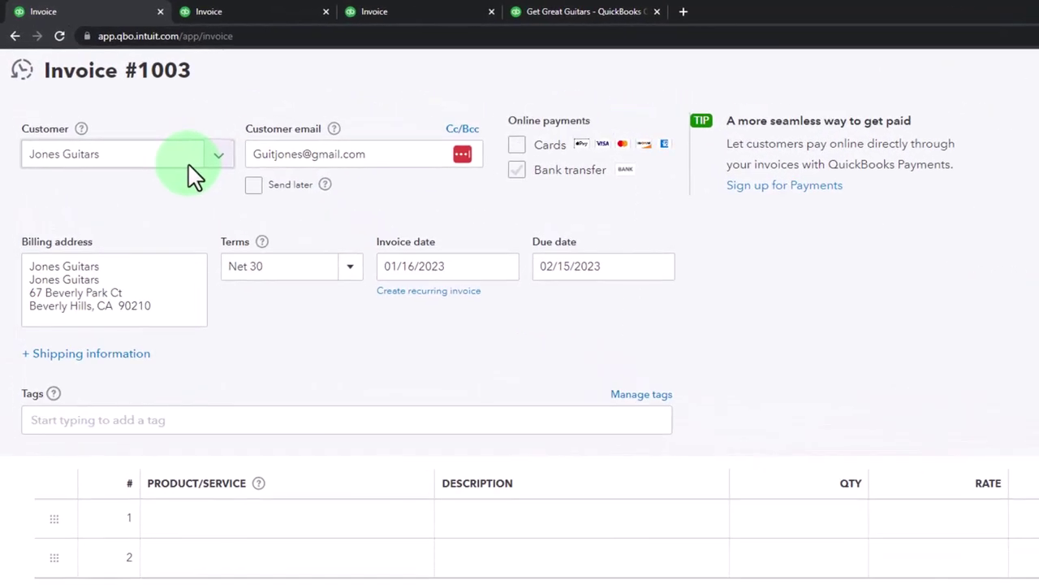
key("Tab")
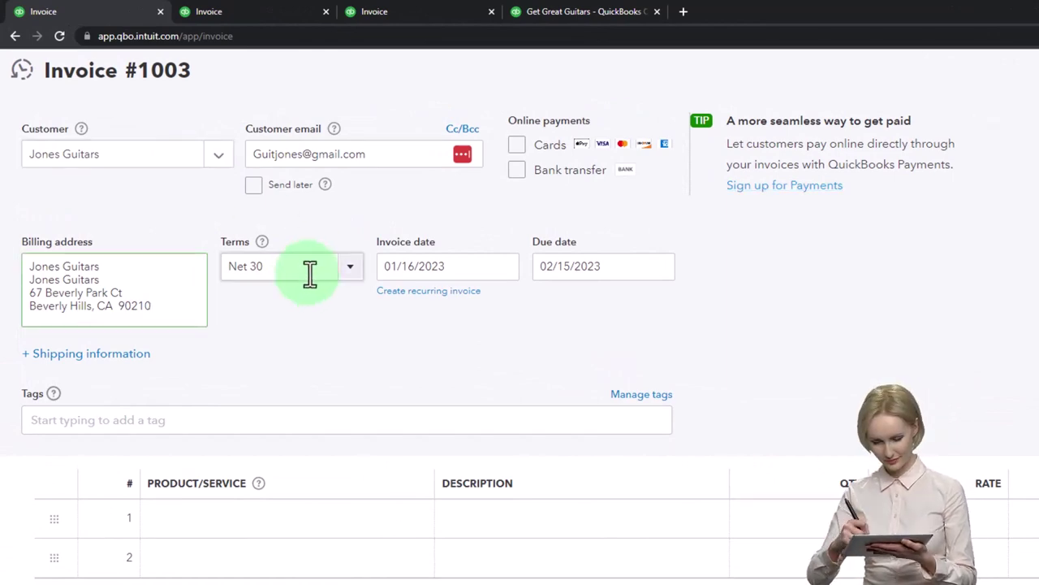
left_click(451, 269)
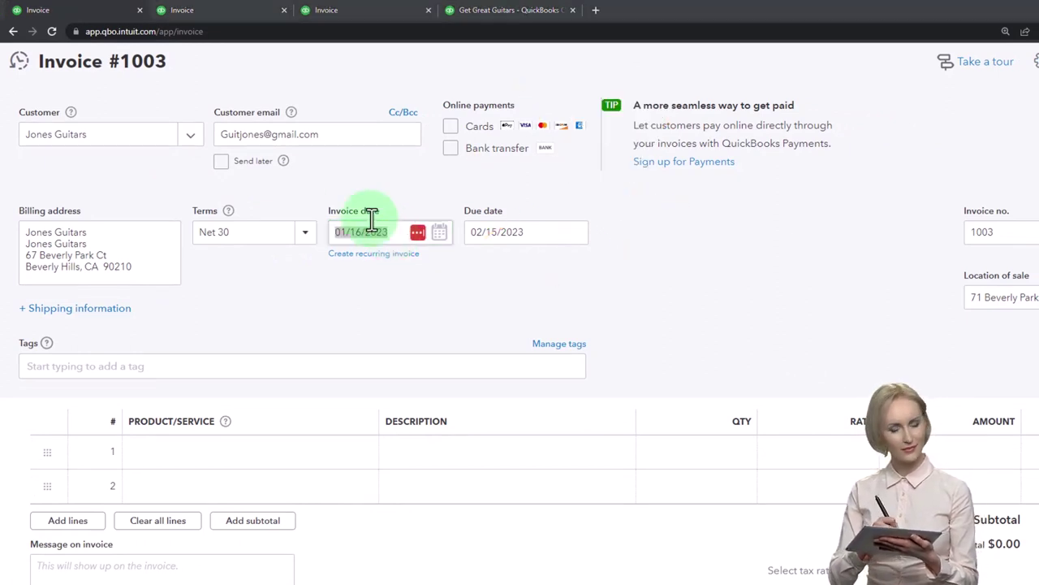
left_click(398, 232)
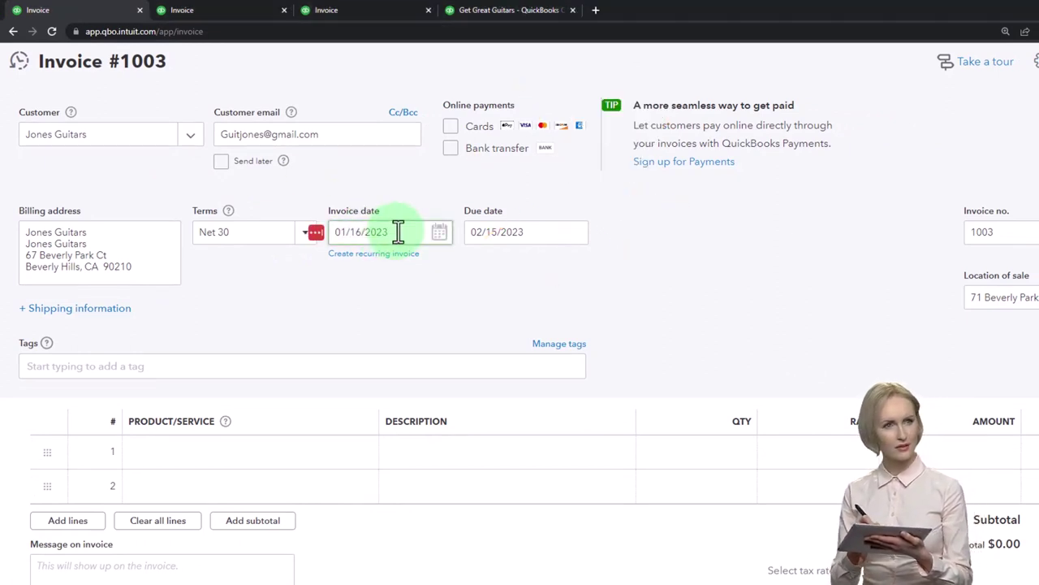
left_click(398, 232)
key("plus")
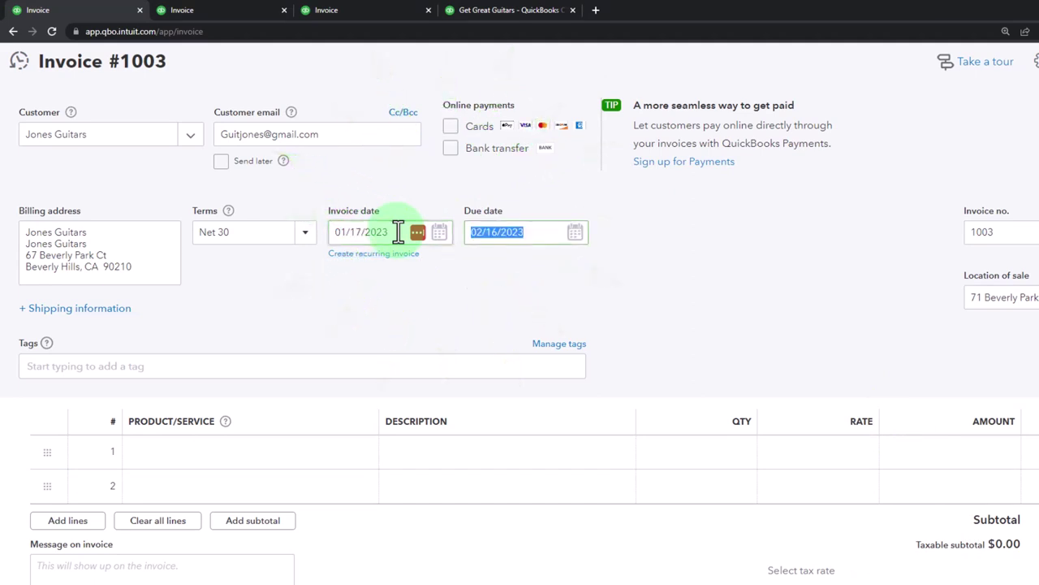
key("Tab")
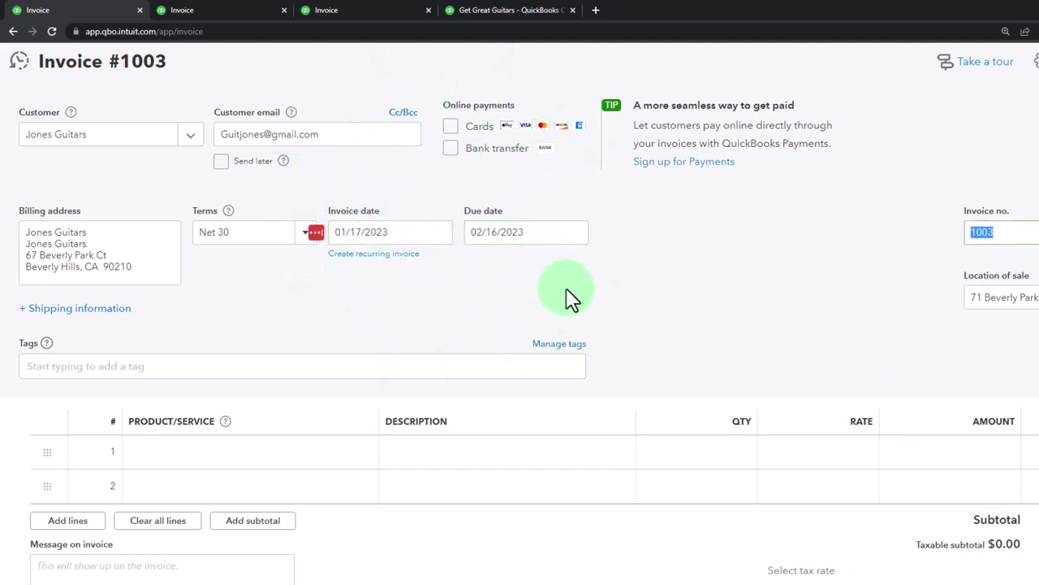
key("Tab")
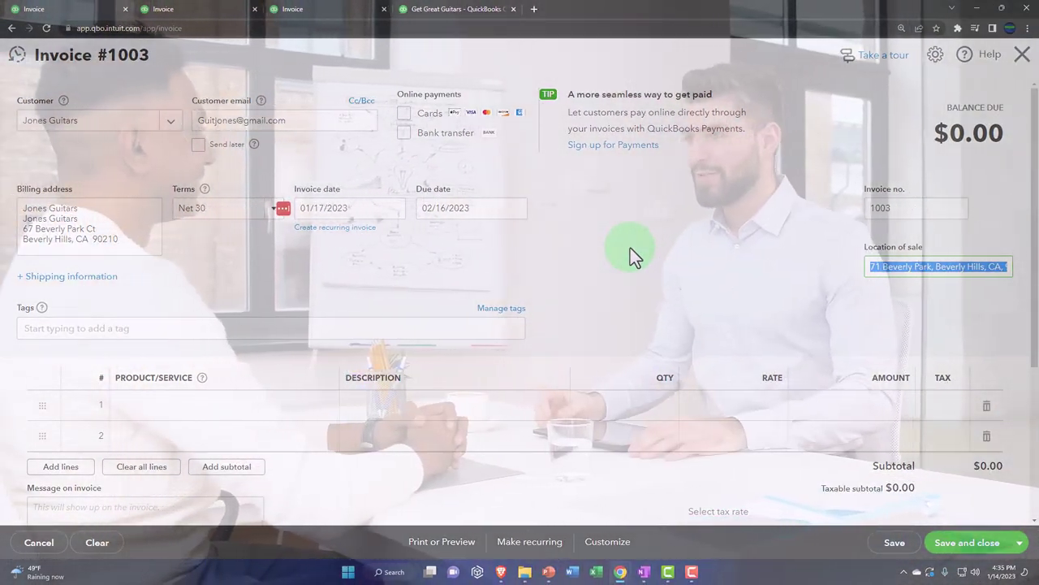
Add one GIUSA (Gibson USA) at the rate of 380 as the first line item and mark it taxable.
key("Tab")
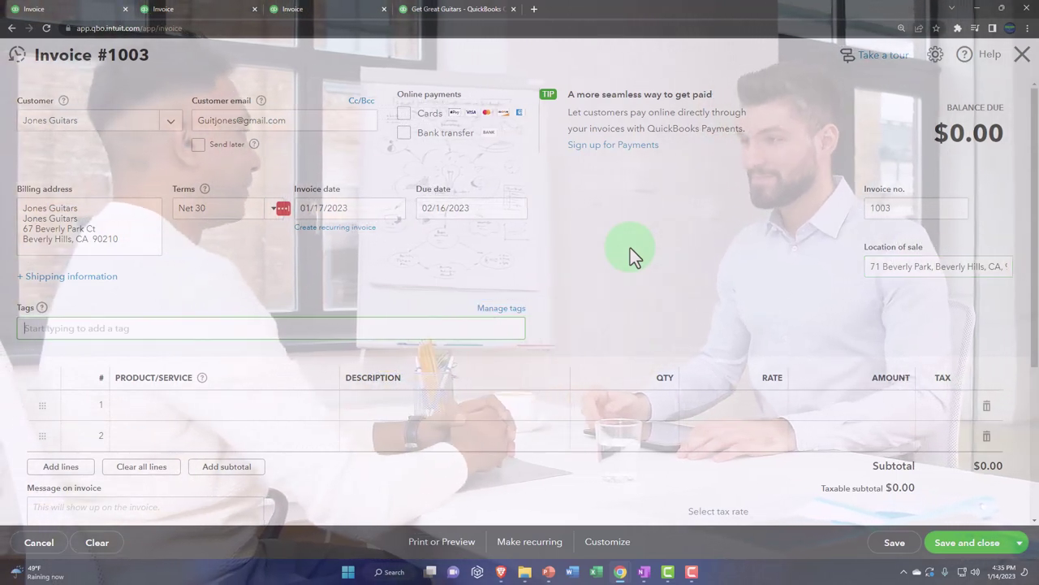
key("Tab")
scroll(630, 248, "down", 1)
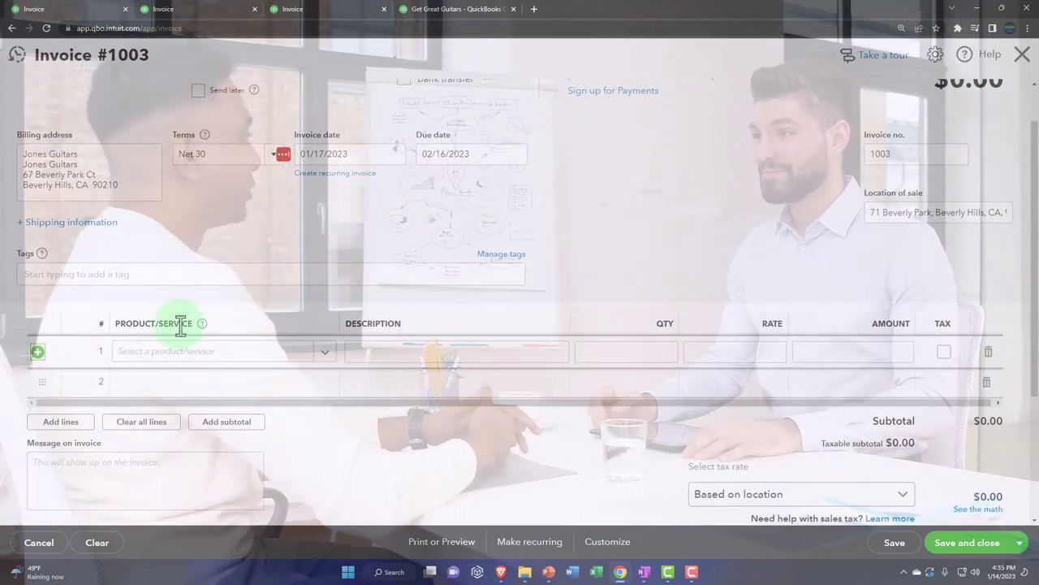
left_click(163, 355)
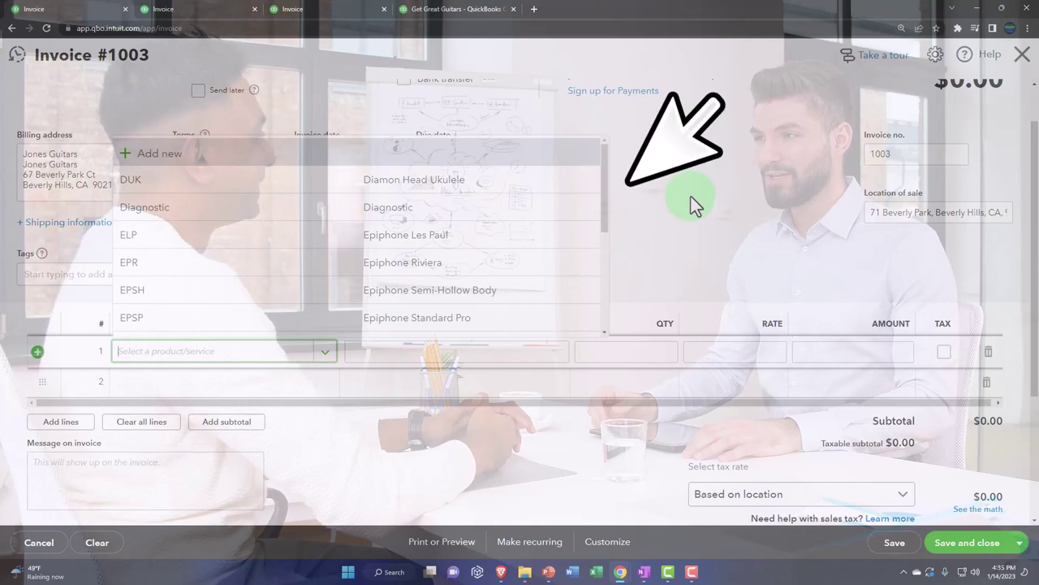
type("giu")
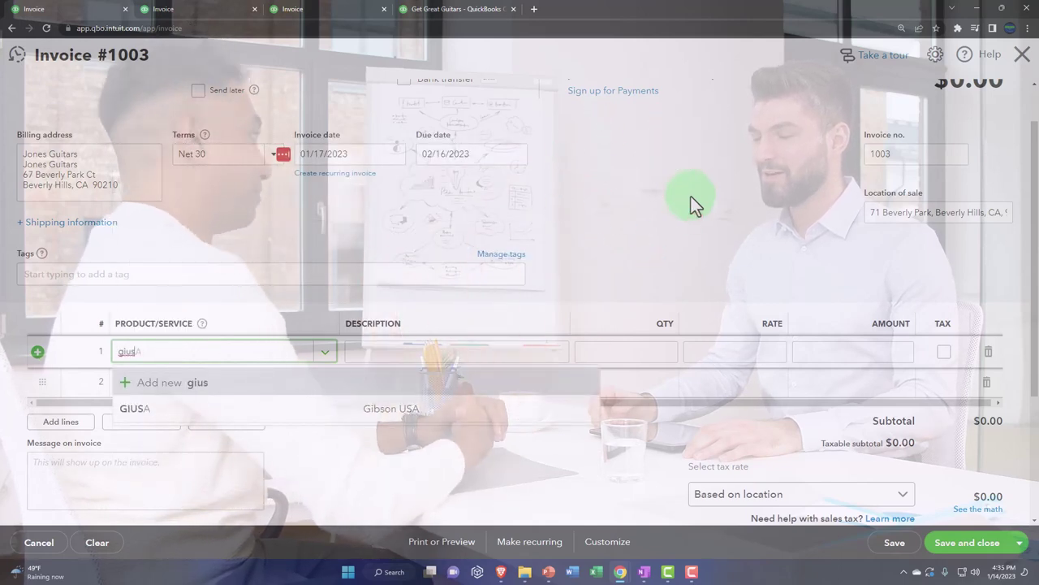
type("s")
key("Down")
key("Tab")
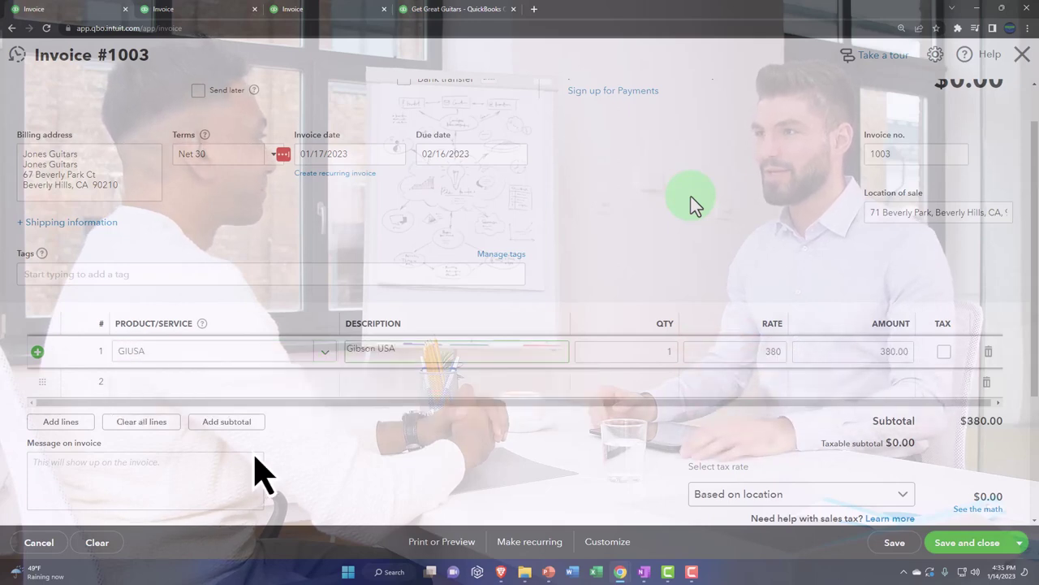
key("Tab")
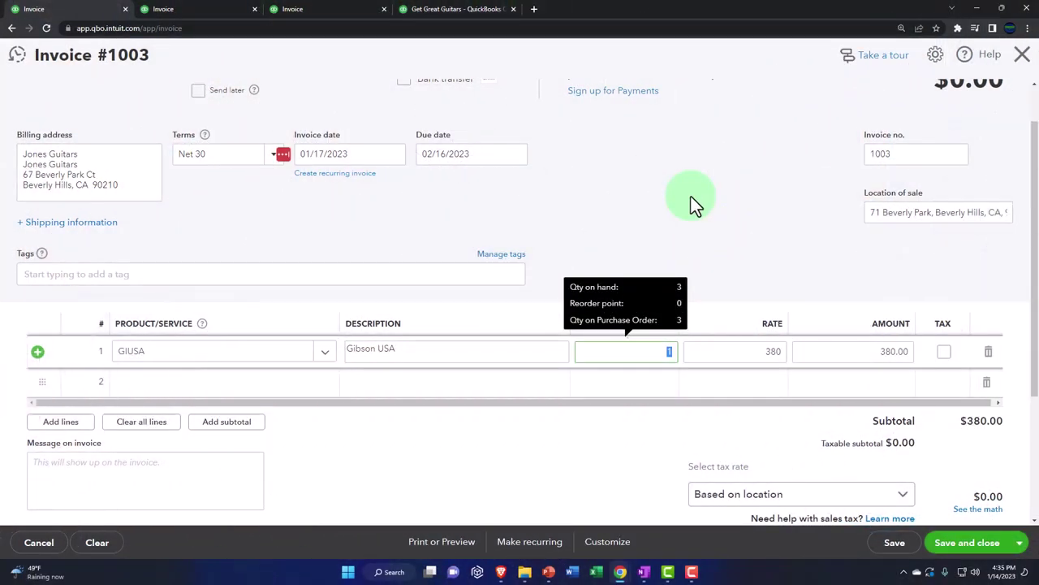
key("Tab")
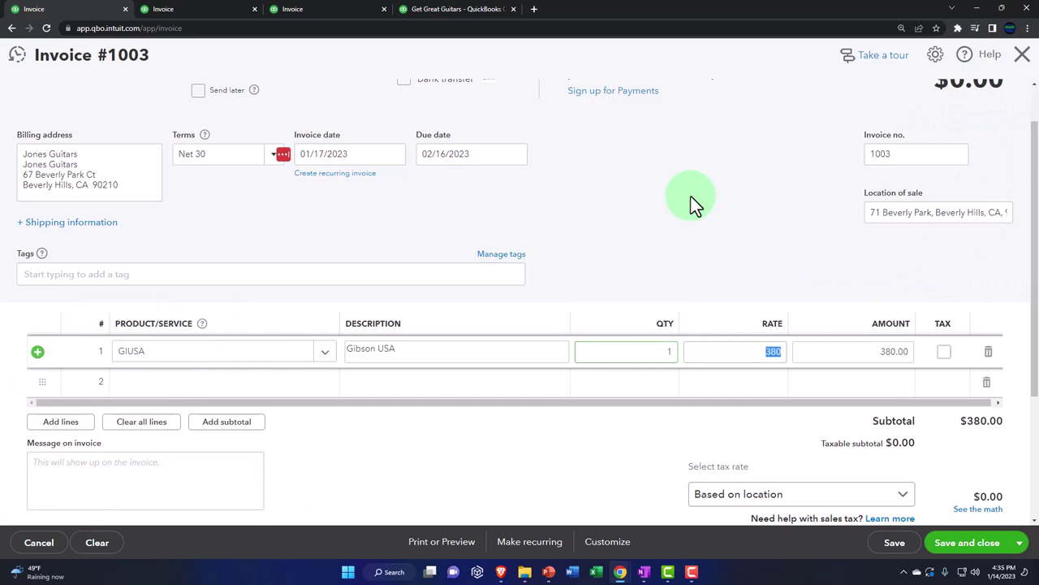
key("Tab")
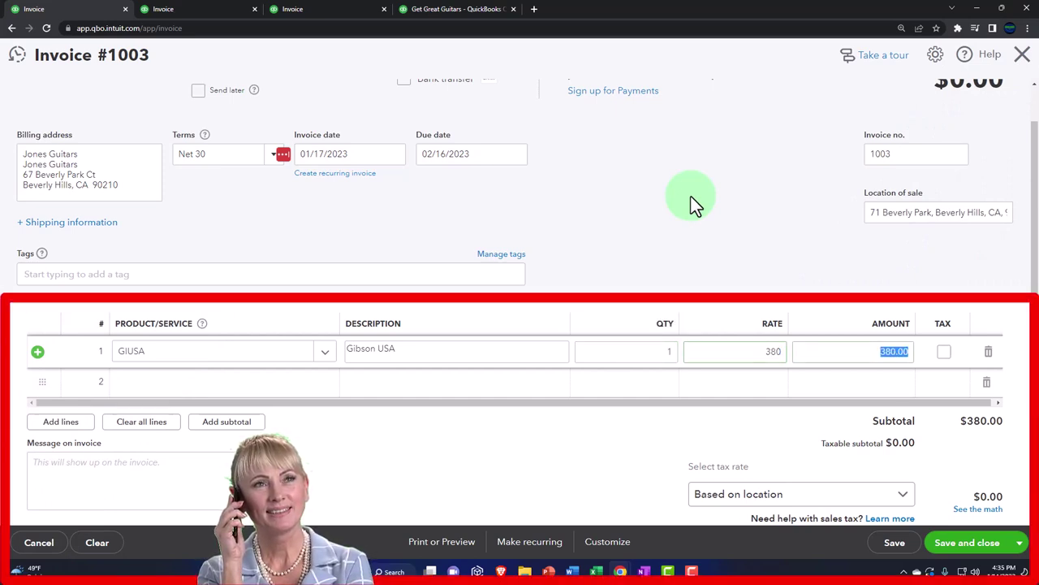
key("Tab")
key("space")
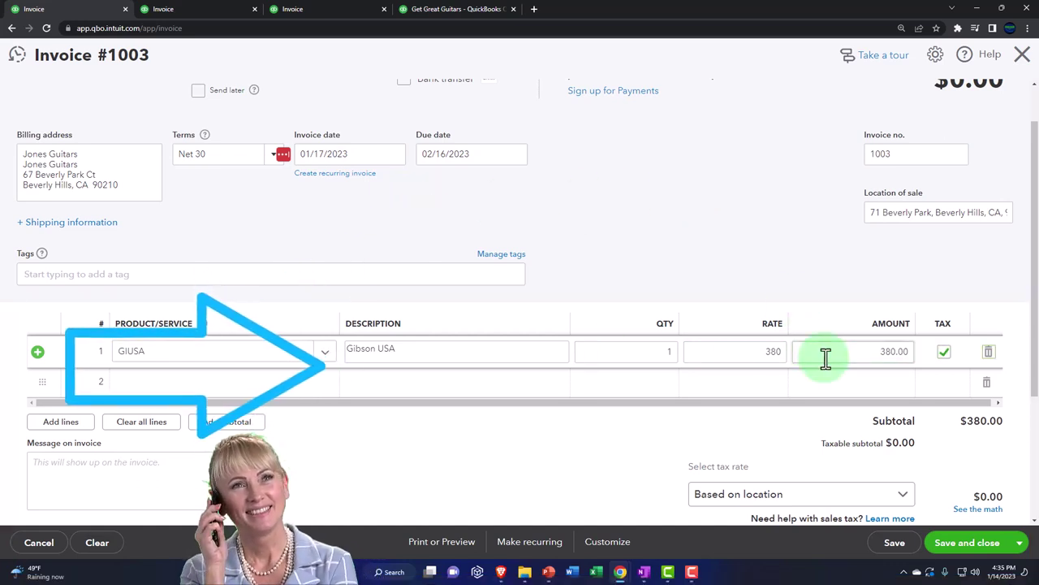
key("Tab")
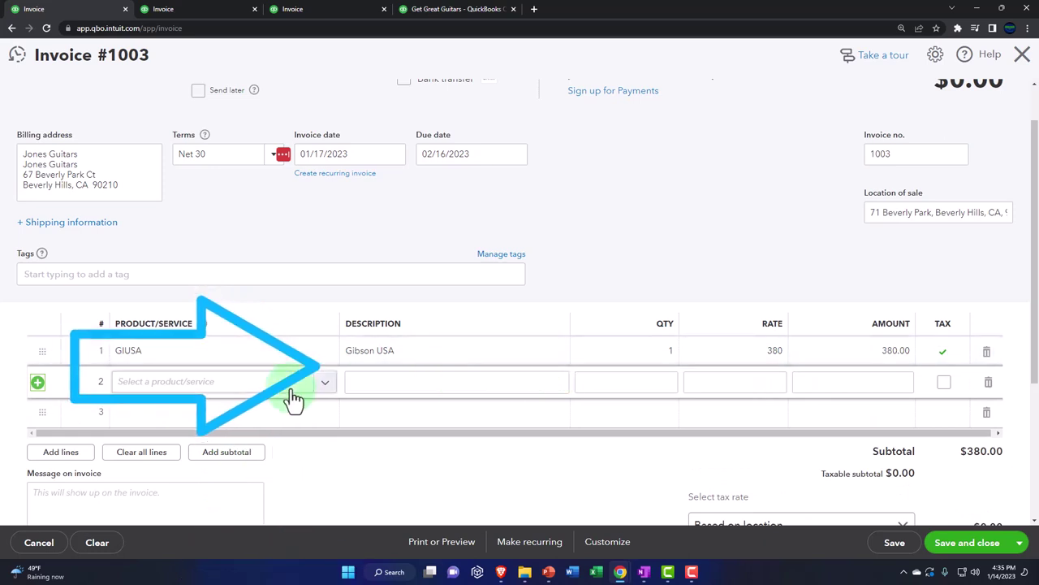
Add eight taxable ELP (Epiphone Les Paul) guitars at the rate of 500 as the second line item.
left_click(232, 393)
type("Elp")
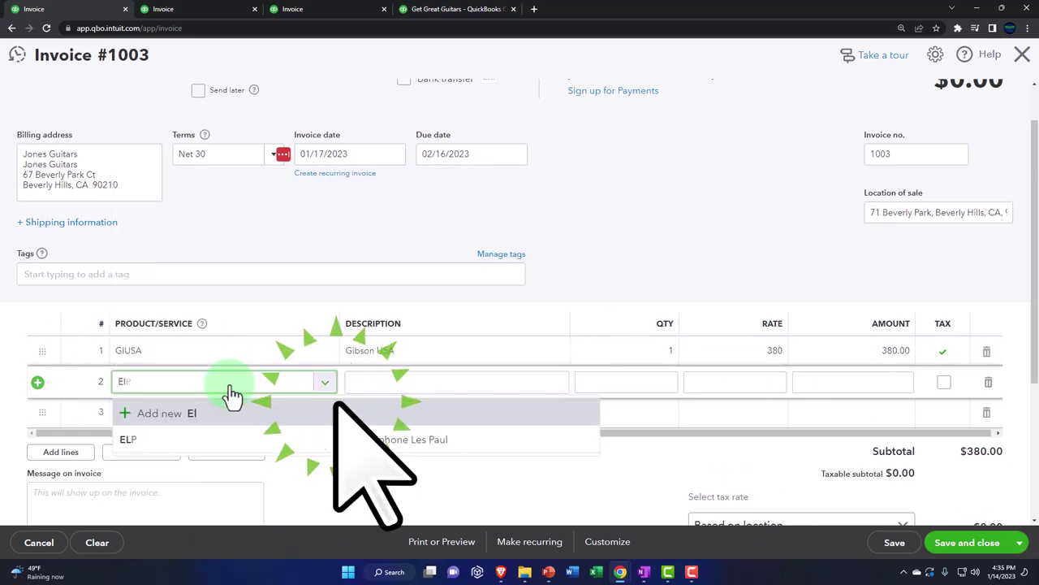
key("Down")
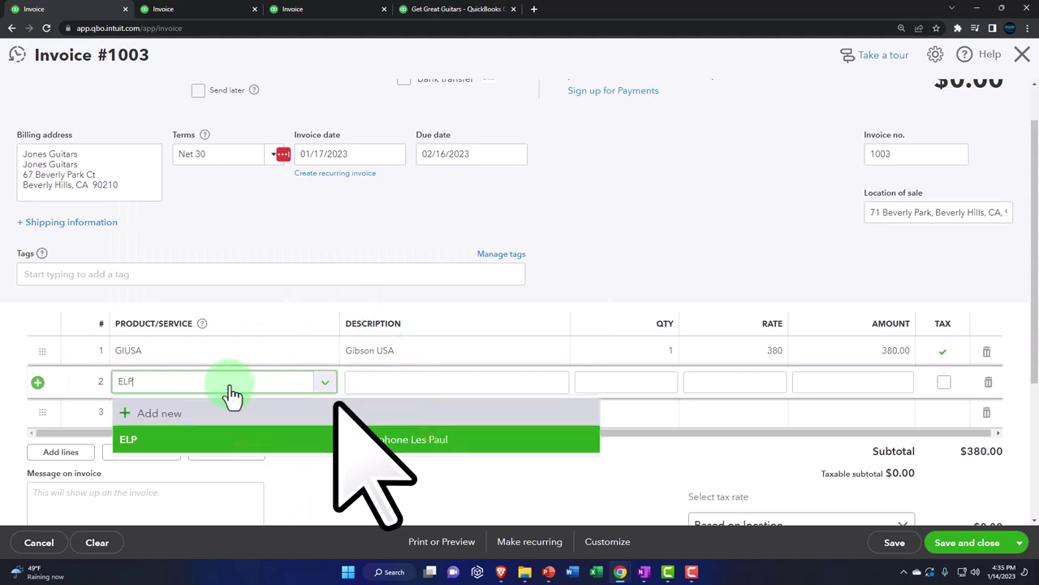
key("Tab")
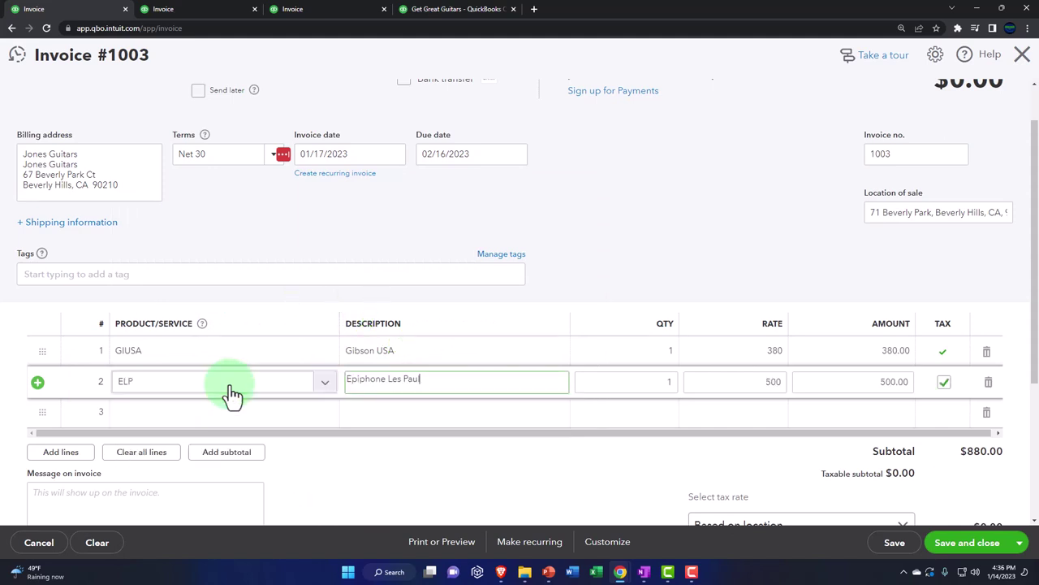
left_click(162, 389)
key("Tab")
key("Tab")
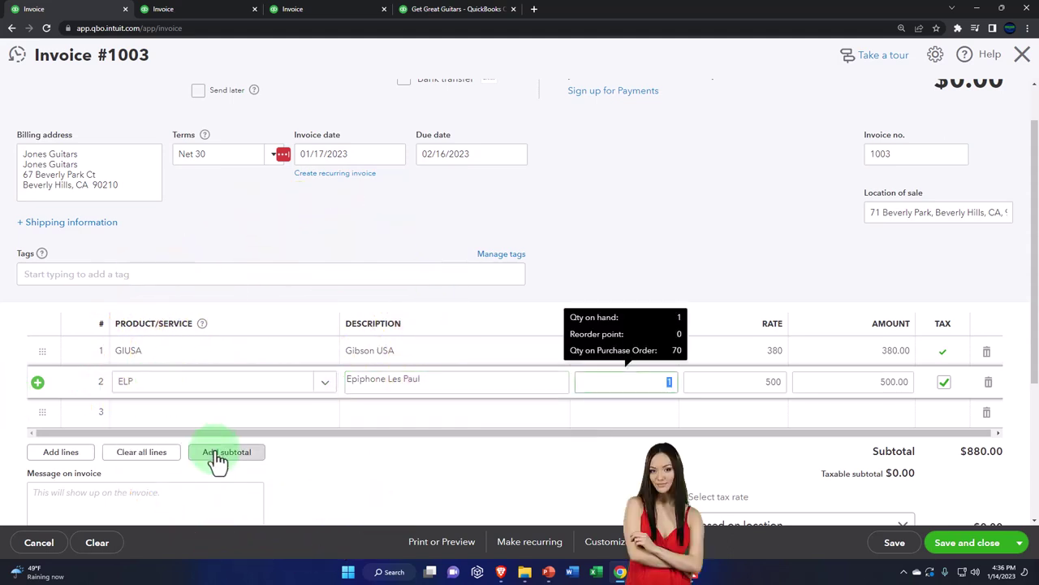
type("8")
key("Tab")
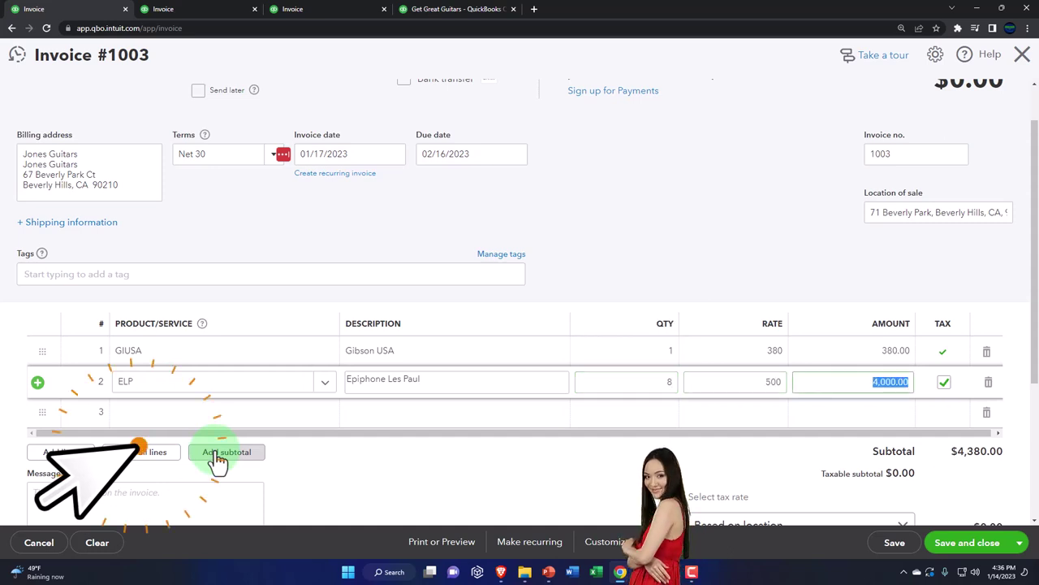
key("Tab")
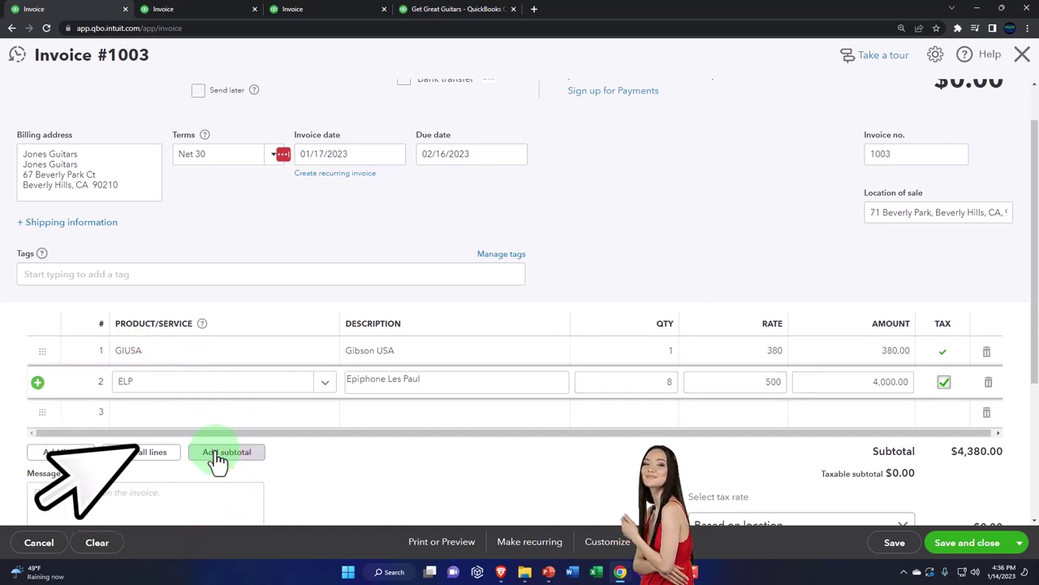
key("Tab")
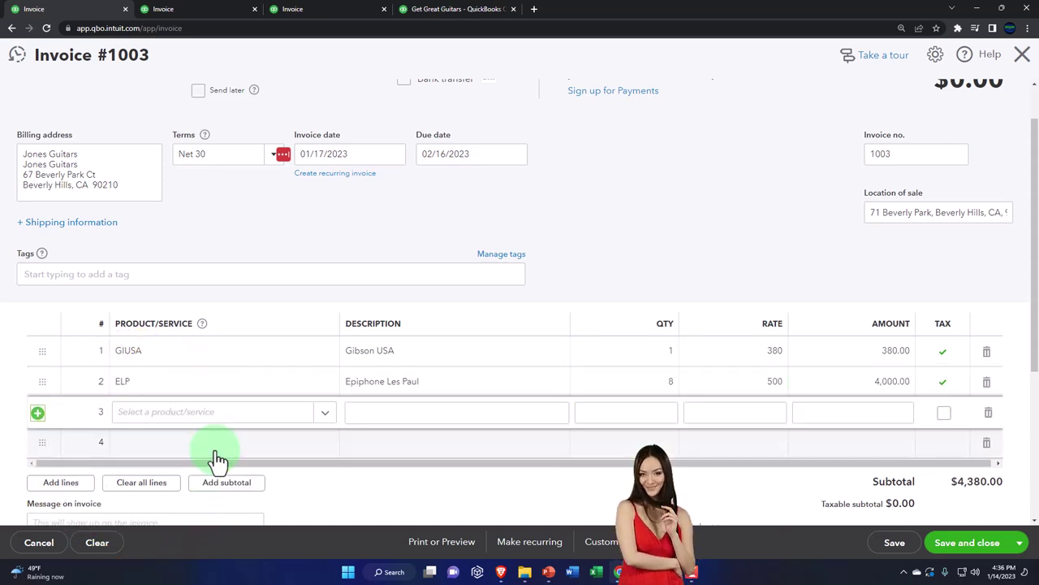
Set the invoice's sales tax rate to the custom Test Rate (5%) instead of the location-based rate.
scroll(345, 493, "down", 2)
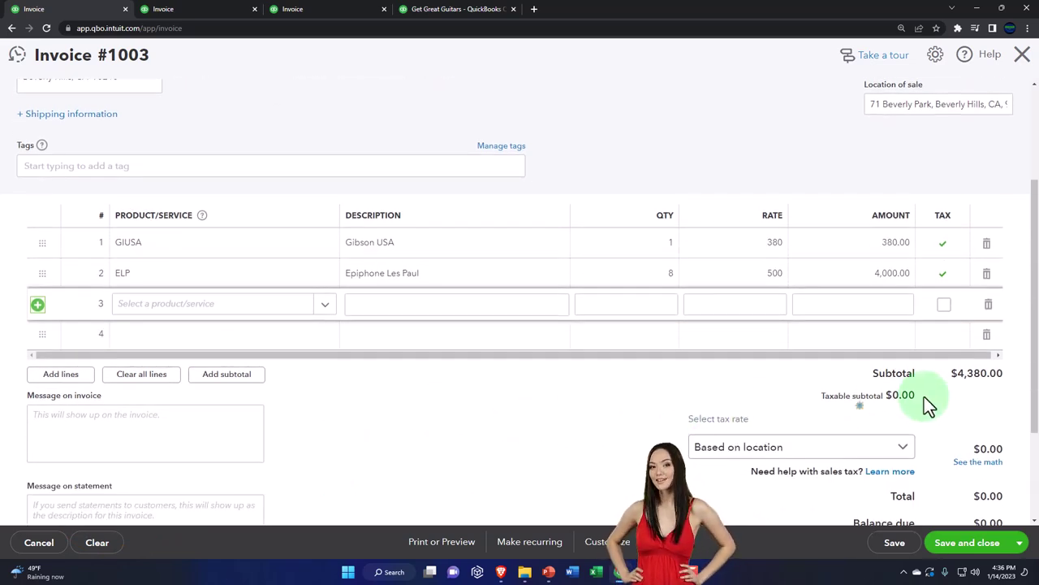
scroll(503, 427, "down", 1)
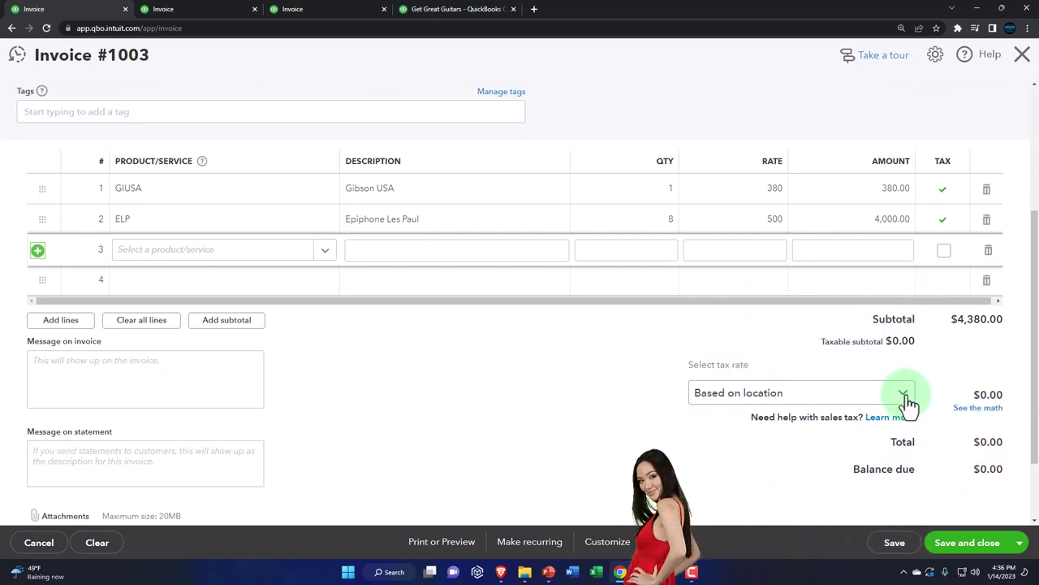
left_click(904, 395)
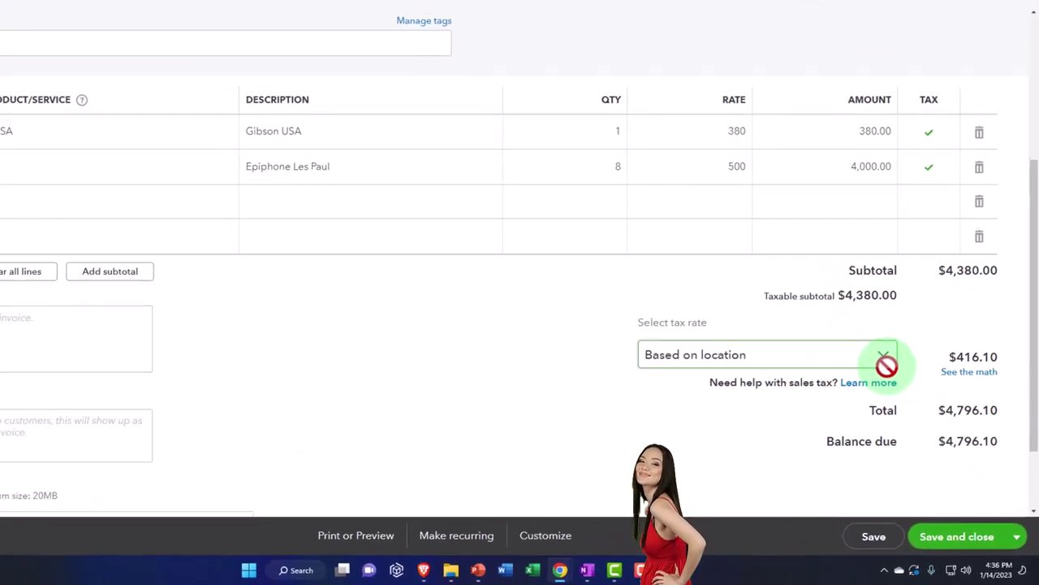
left_click(878, 351)
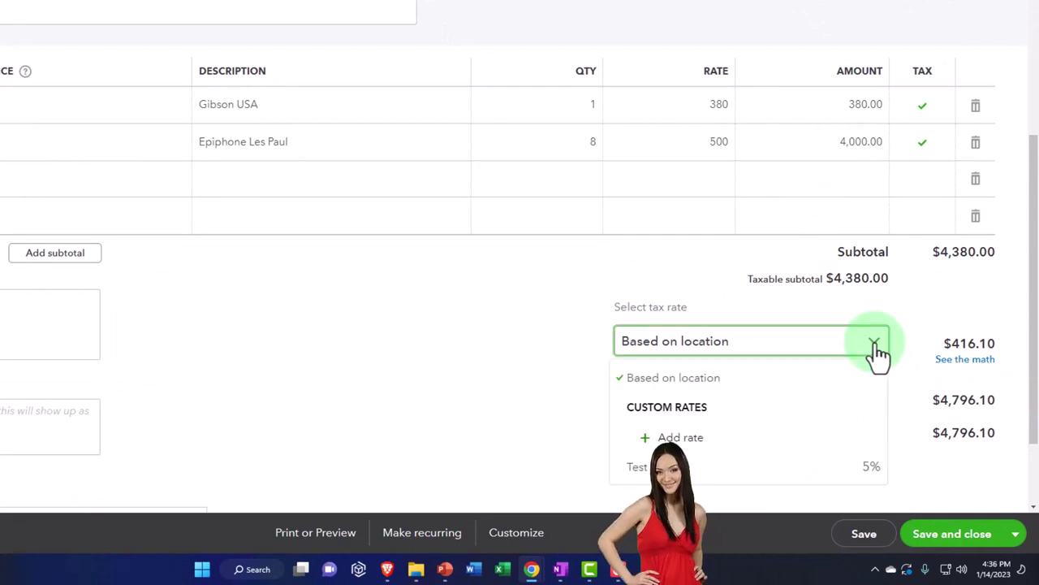
left_click(691, 479)
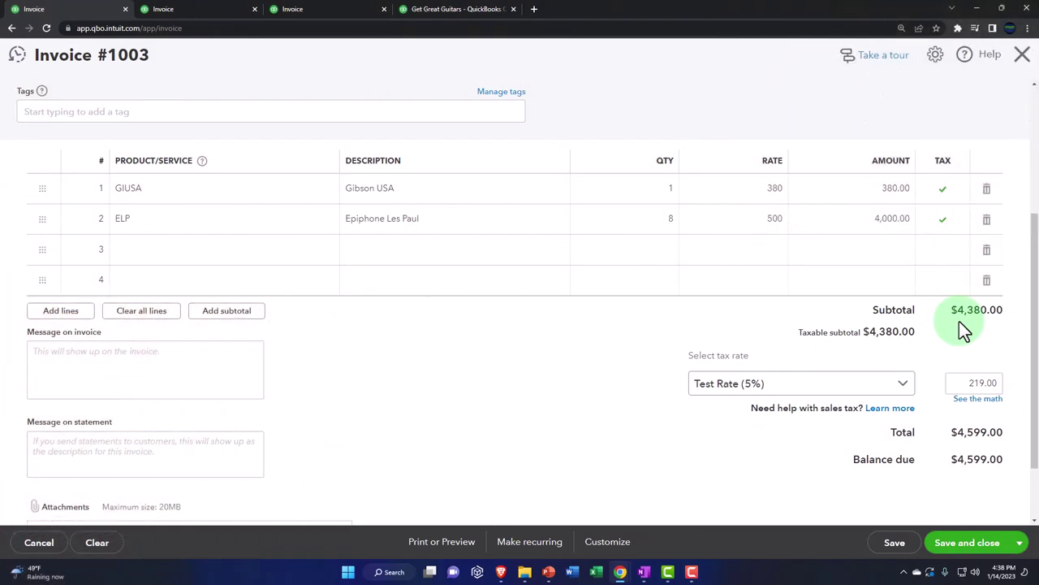
Review the Jones Guitars invoice from header to totals, then save and close it.
scroll(568, 412, "up", 3)
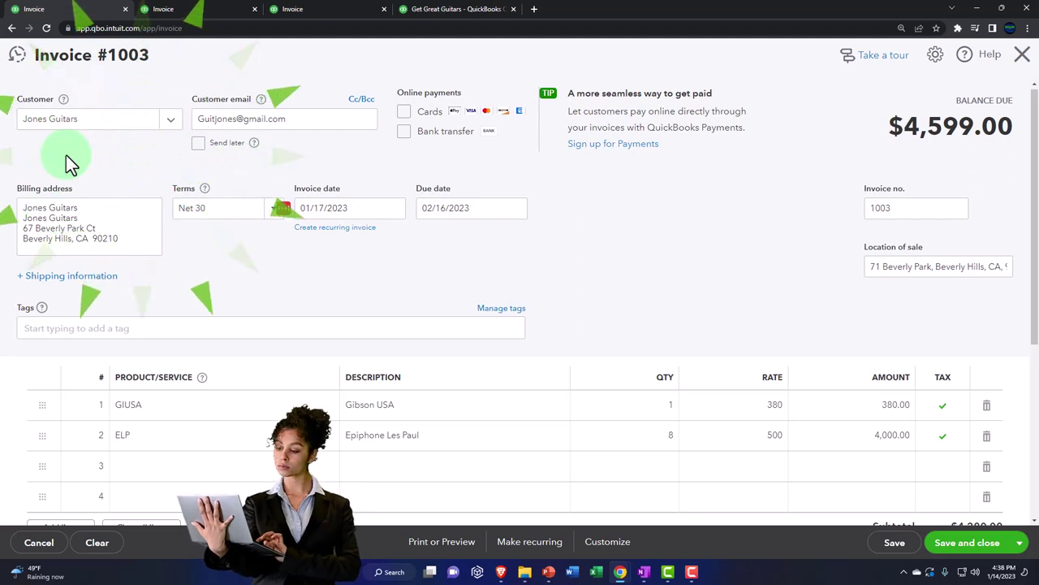
scroll(66, 154, "down", 2)
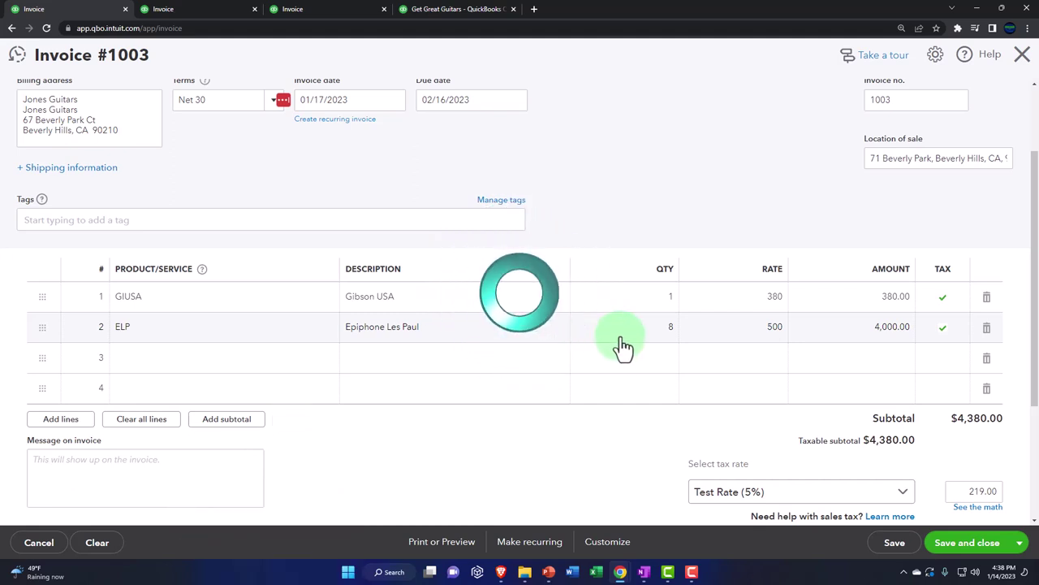
scroll(623, 345, "down", 2)
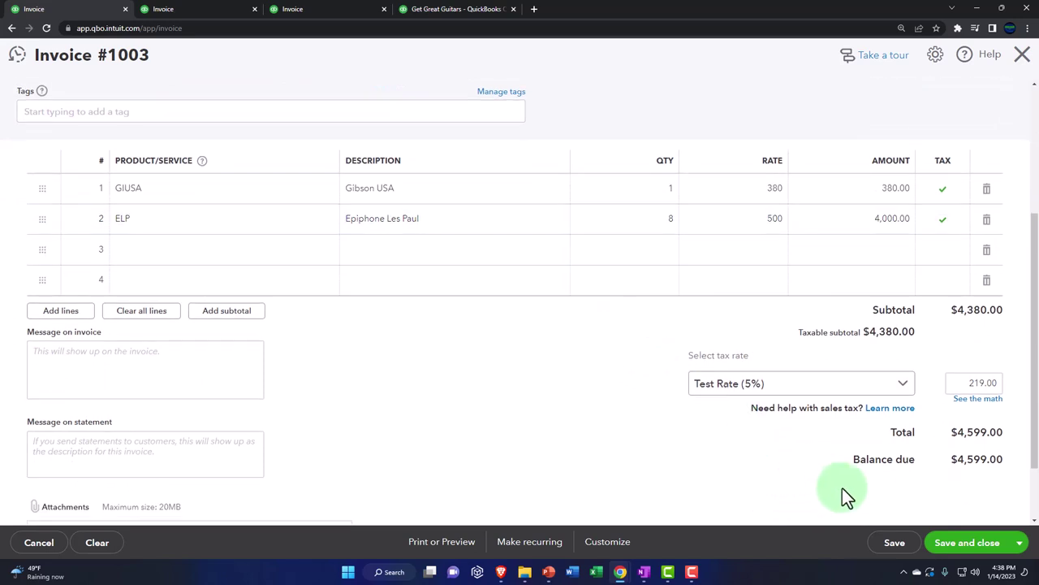
left_click(970, 542)
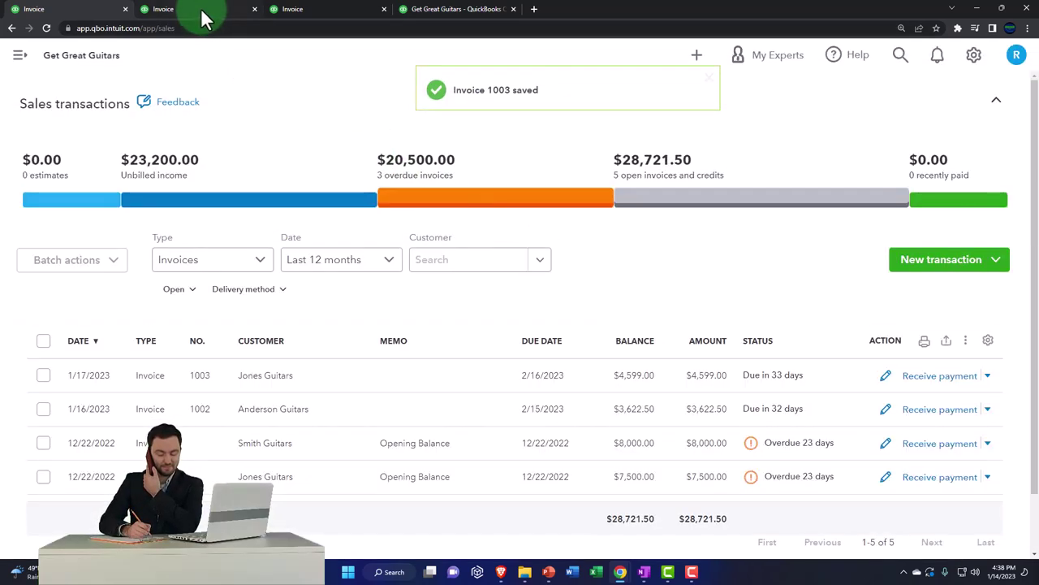
Rerun the Balance Sheet report for 01/01/2023 to 12/31/2023 and enlarge it to examine the current assets.
left_click(201, 8)
scroll(183, 248, "up", 4)
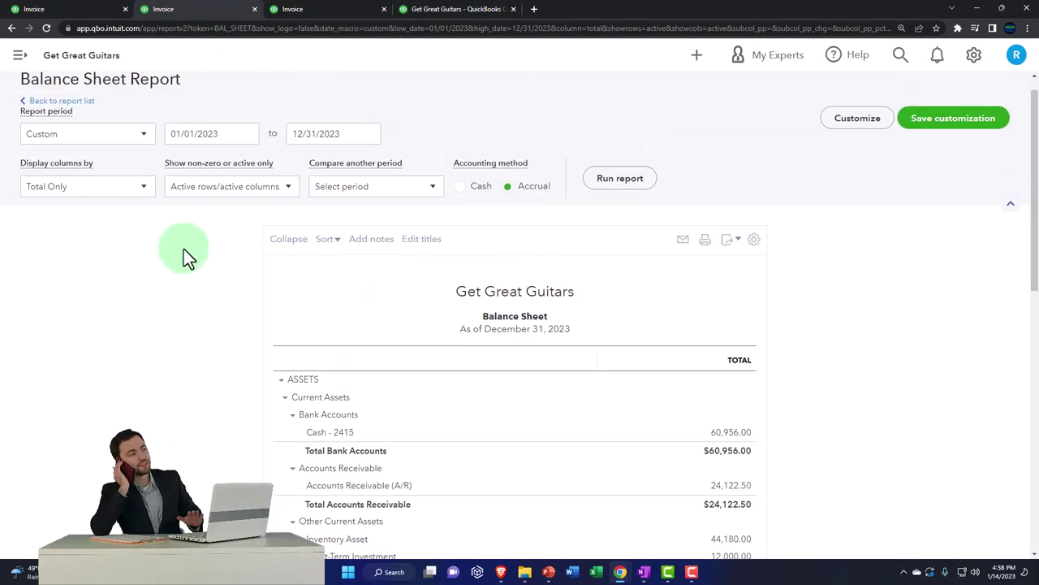
left_click(617, 203)
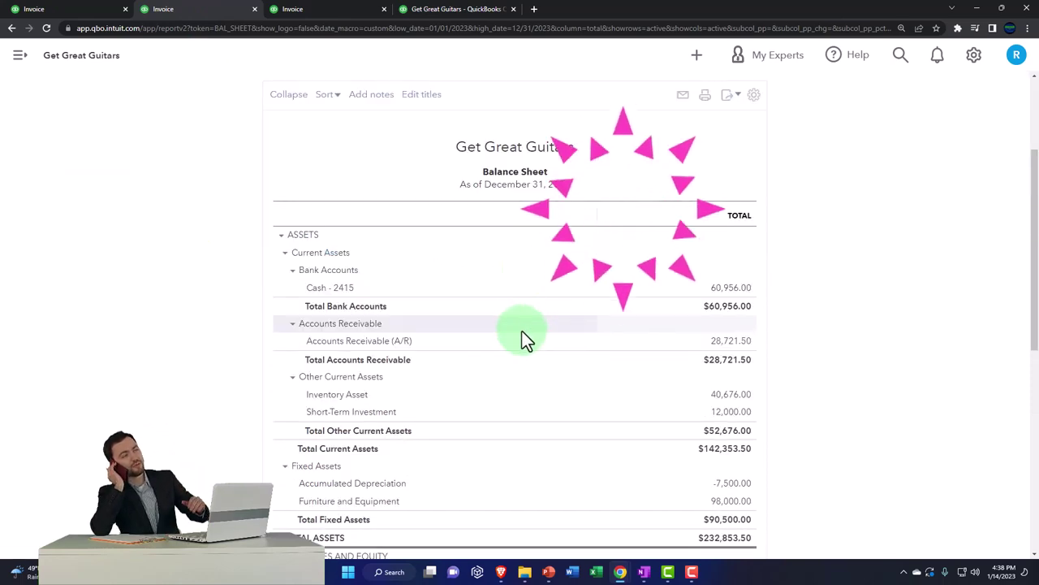
scroll(523, 331, "up", 4, "ctrl")
scroll(522, 332, "up", 1, "ctrl")
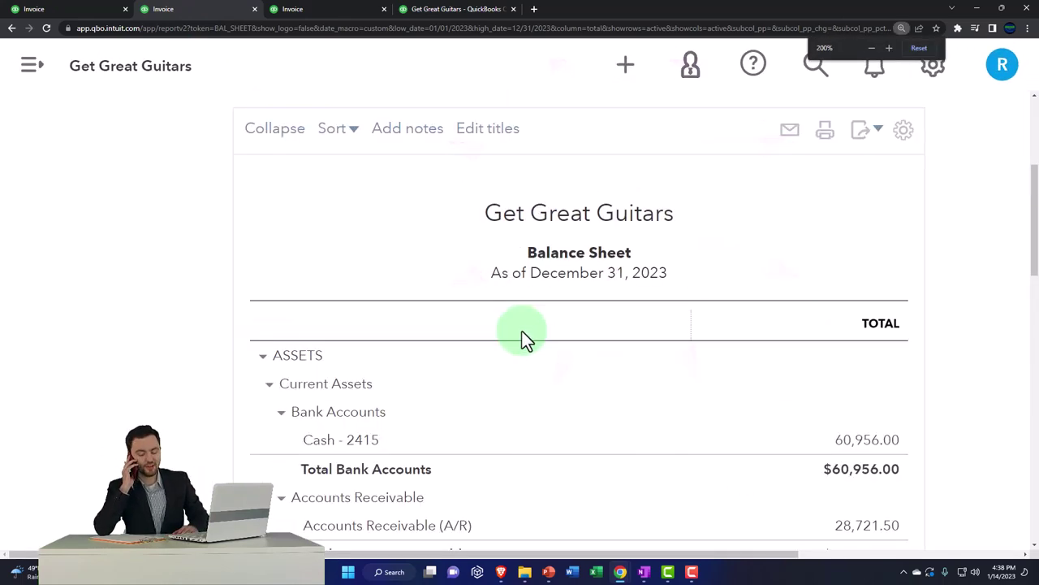
scroll(522, 332, "down", 2)
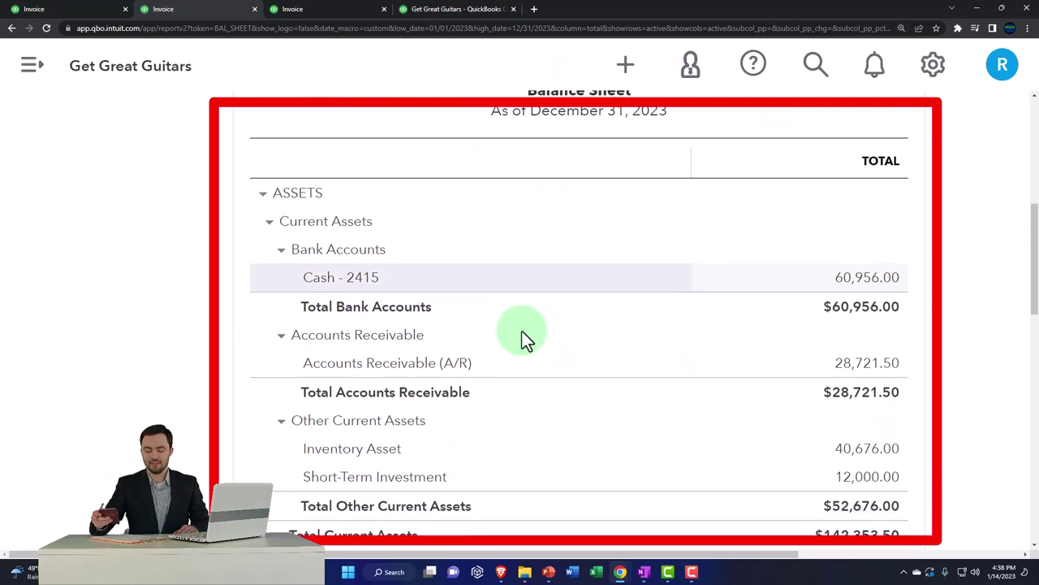
Drill into Accounts Receivable (A/R), inspect the Jones Guitars invoice behind it, and return to the Balance Sheet.
left_click(861, 370)
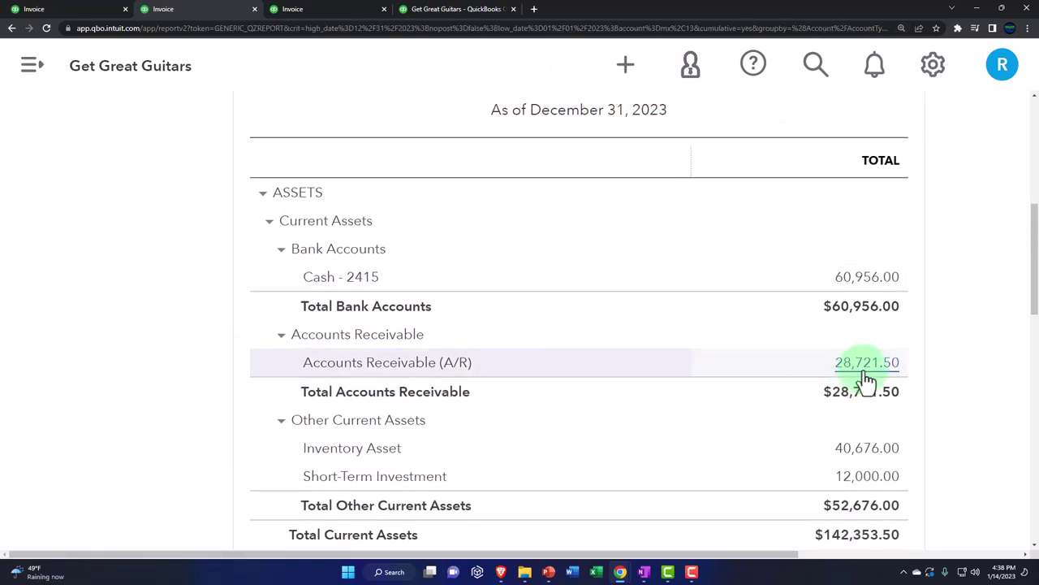
scroll(826, 367, "down", 2, "ctrl")
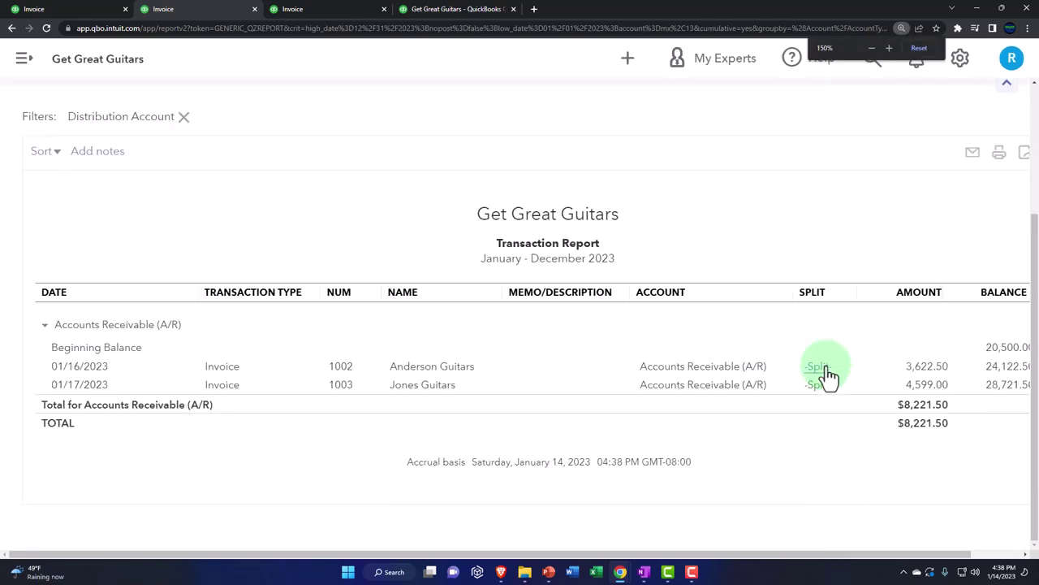
left_click(920, 390)
scroll(853, 390, "down", 6)
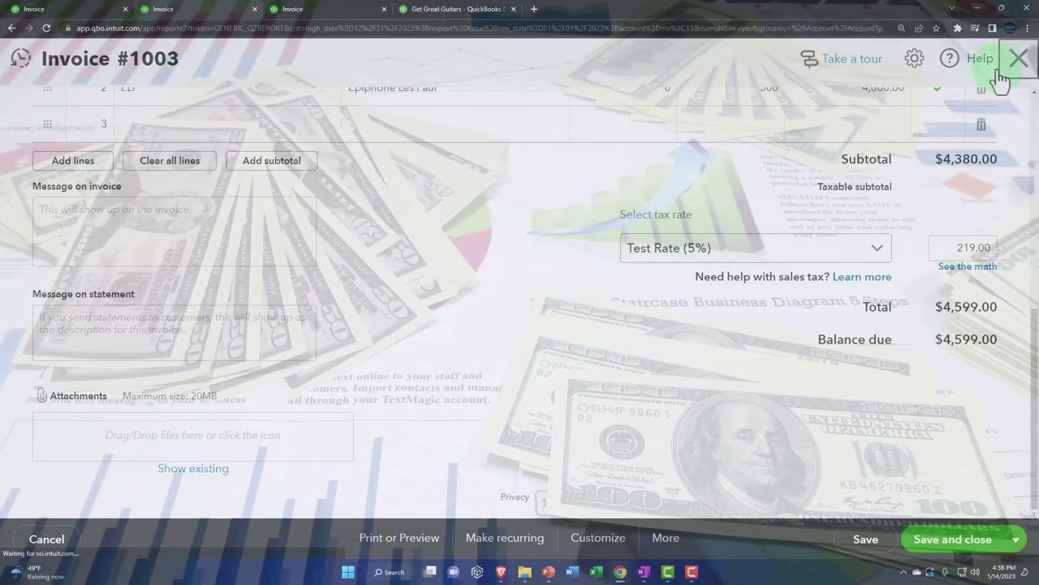
left_click(1018, 58)
scroll(337, 241, "up", 8)
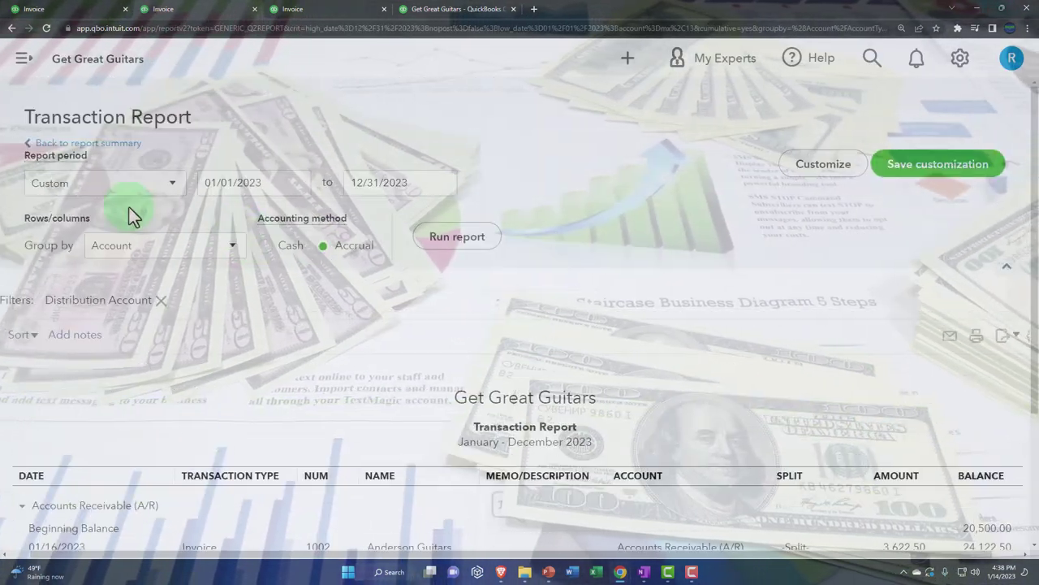
left_click(106, 146)
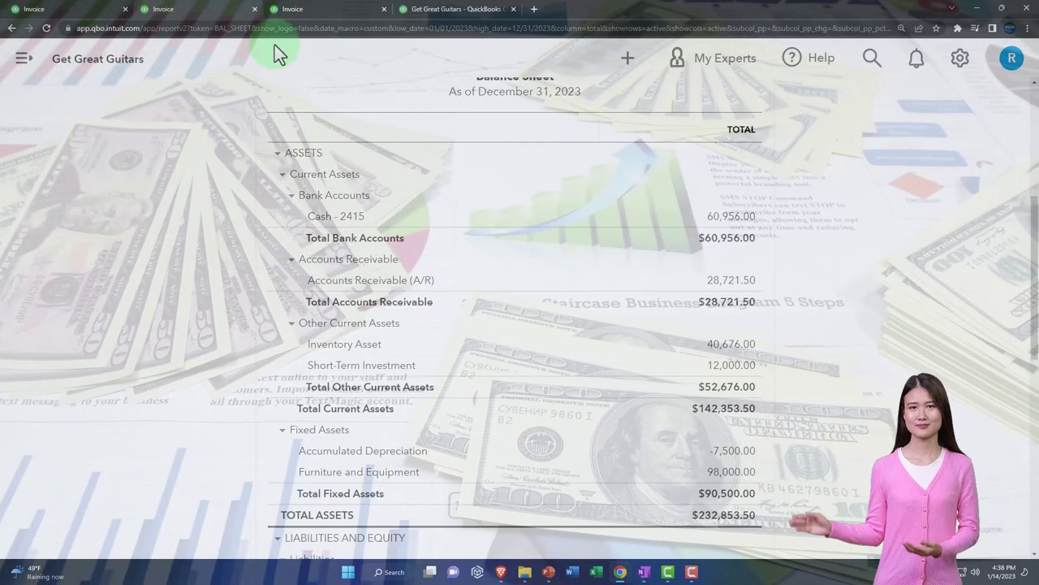
Rerun the Profit and Loss report for January to December 2023 to include the Jones Guitars sale.
left_click(300, 15)
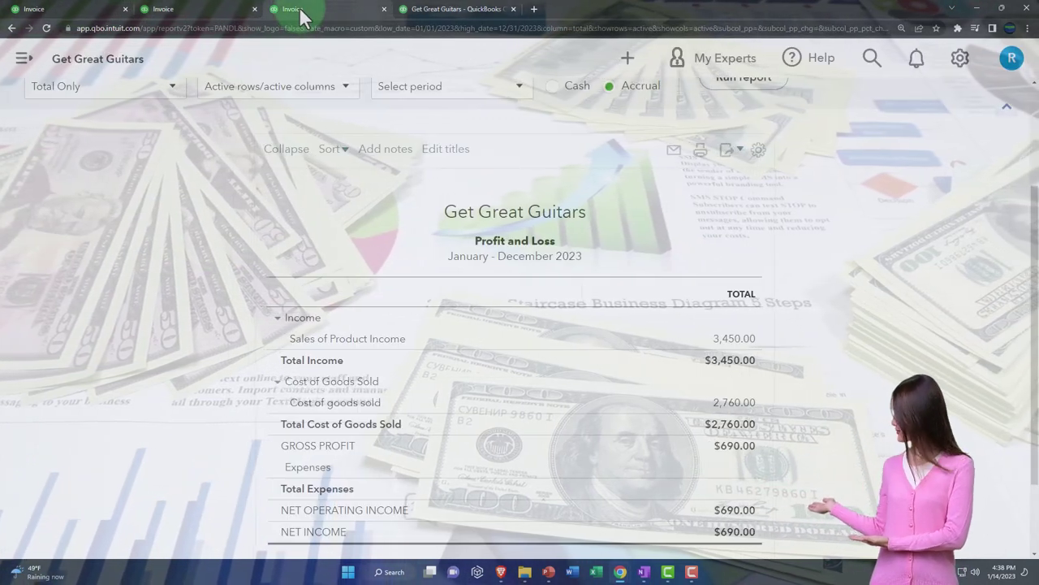
scroll(736, 139, "up", 1)
left_click(735, 134)
scroll(837, 271, "down", 3)
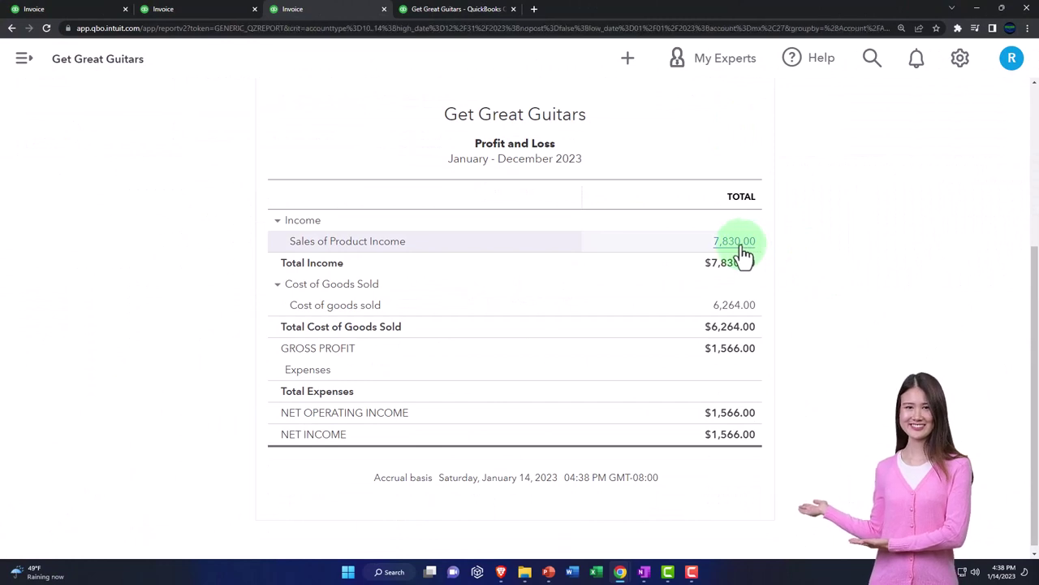
Drill into Sales of Product Income, inspect the Jones Guitars invoice's subtotal and tax, and return to the Profit and Loss report.
left_click(734, 242)
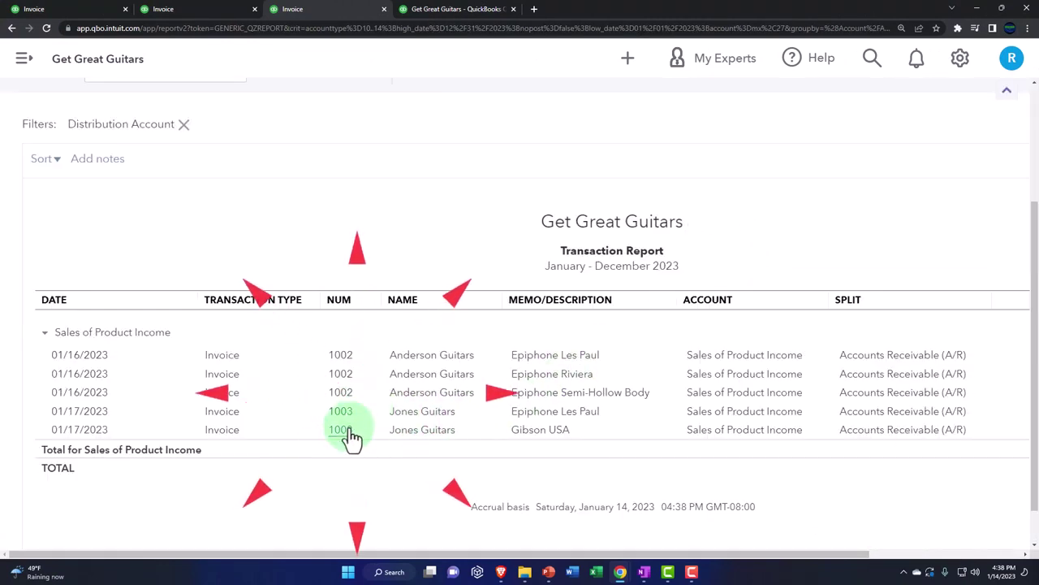
key("ctrl+minus")
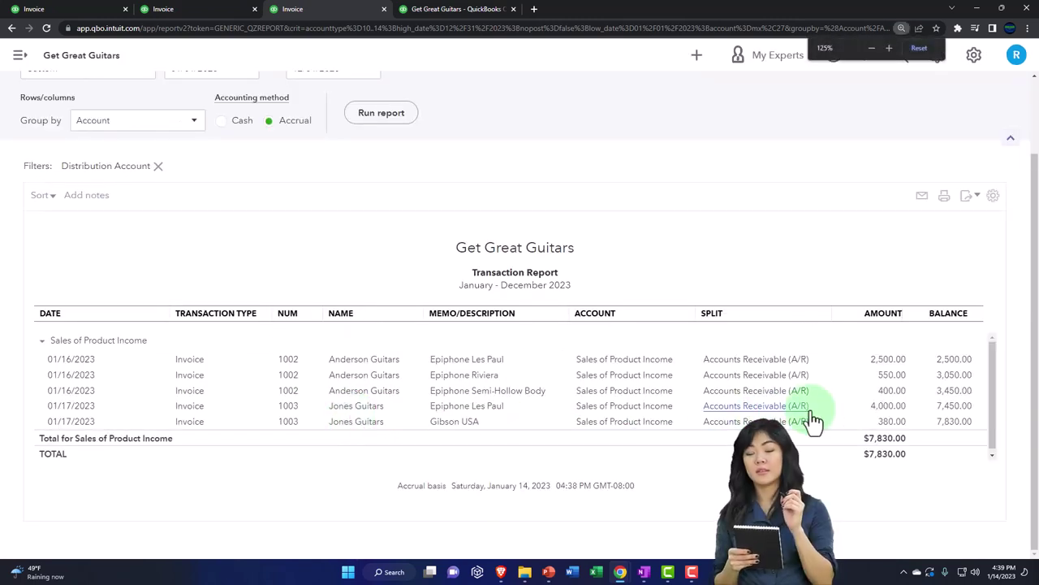
left_click(876, 418)
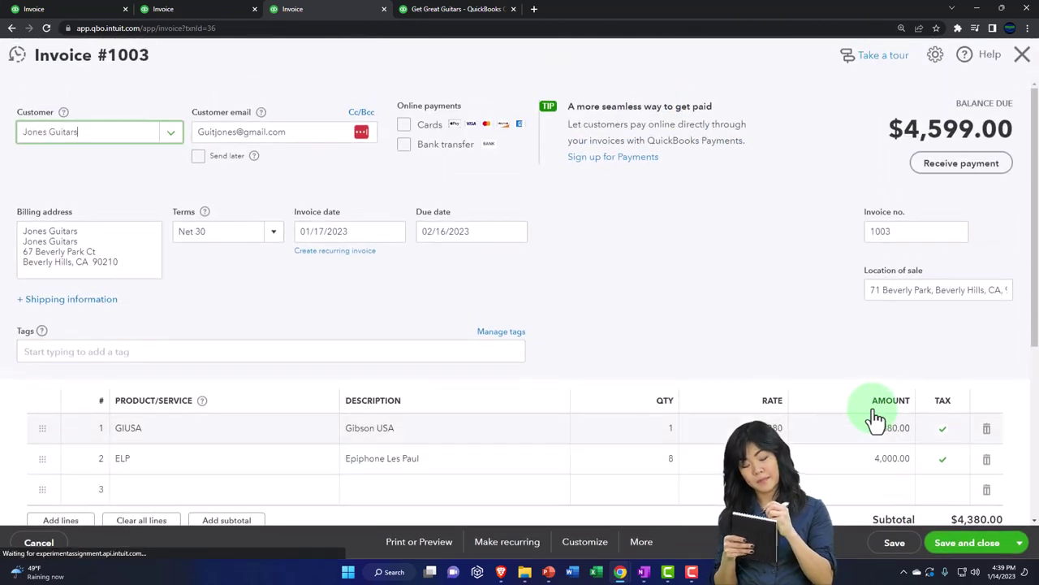
scroll(874, 410, "down", 3)
left_click(966, 392)
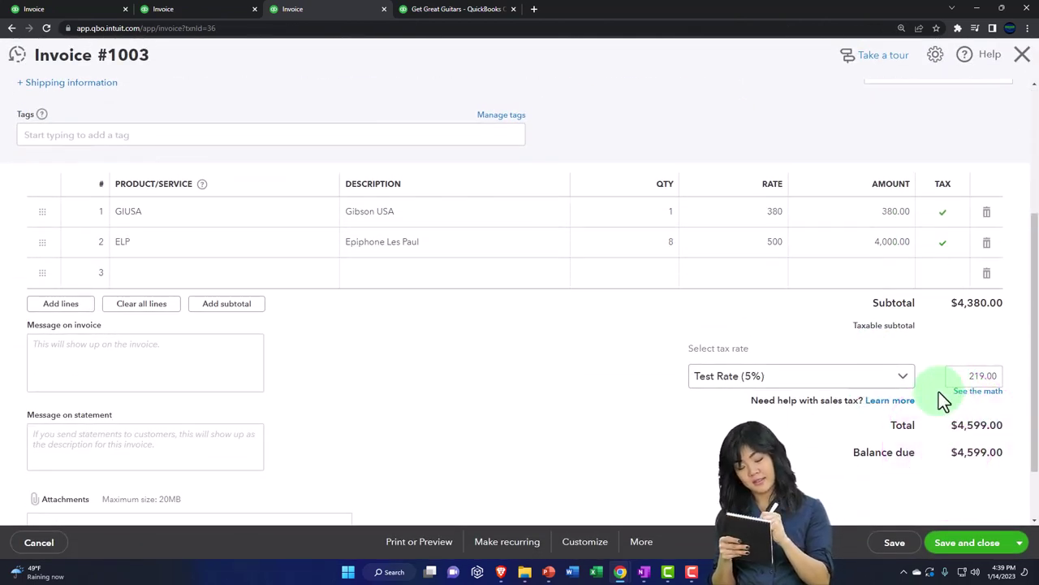
left_click(1023, 57)
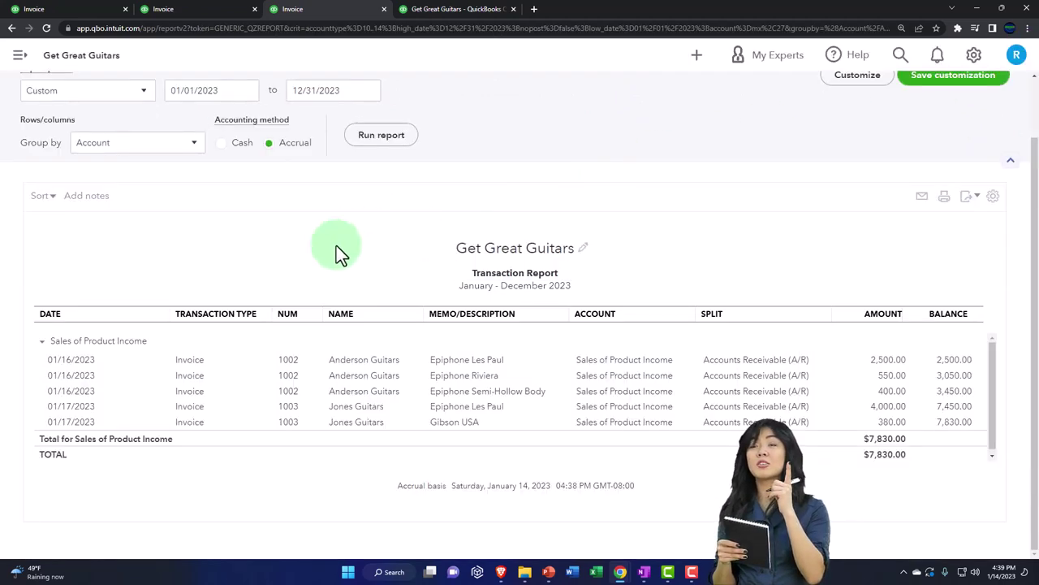
scroll(209, 276, "up", 1)
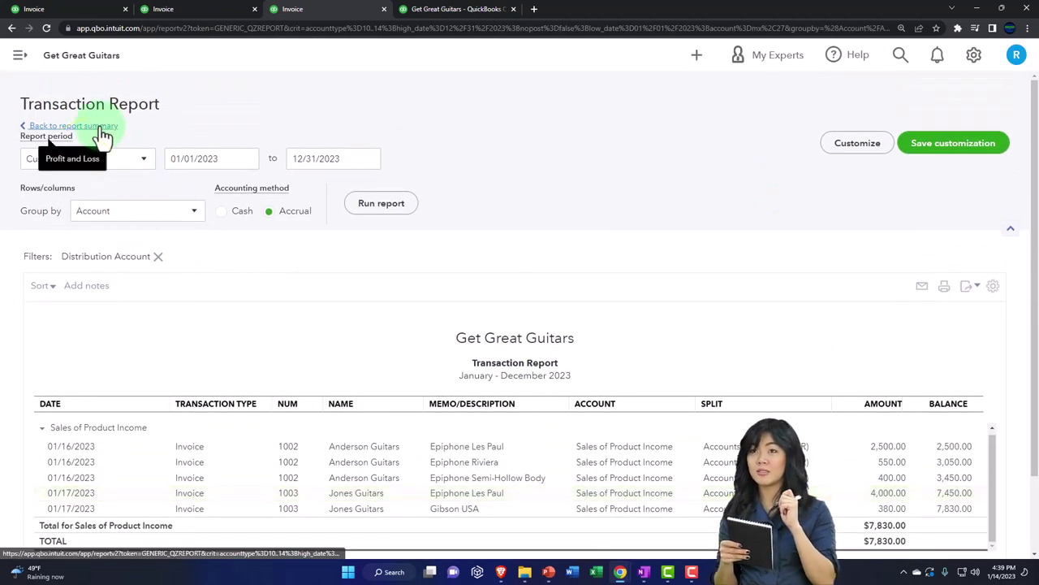
left_click(100, 129)
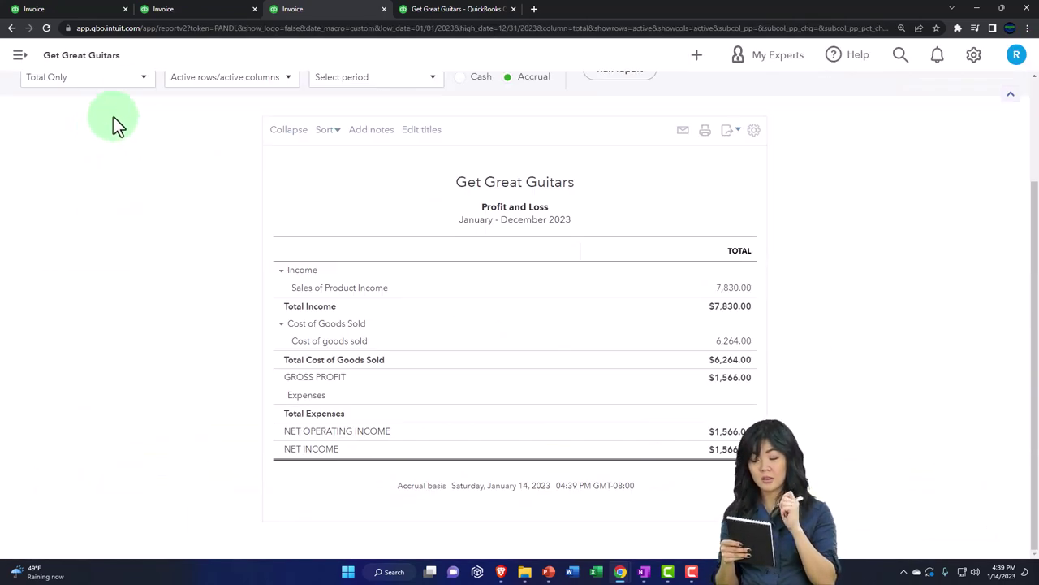
Examine the Balance Sheet's California Department of Tax and Fee Administration Payable transactions for both invoices, then return to the report summary.
left_click(178, 9)
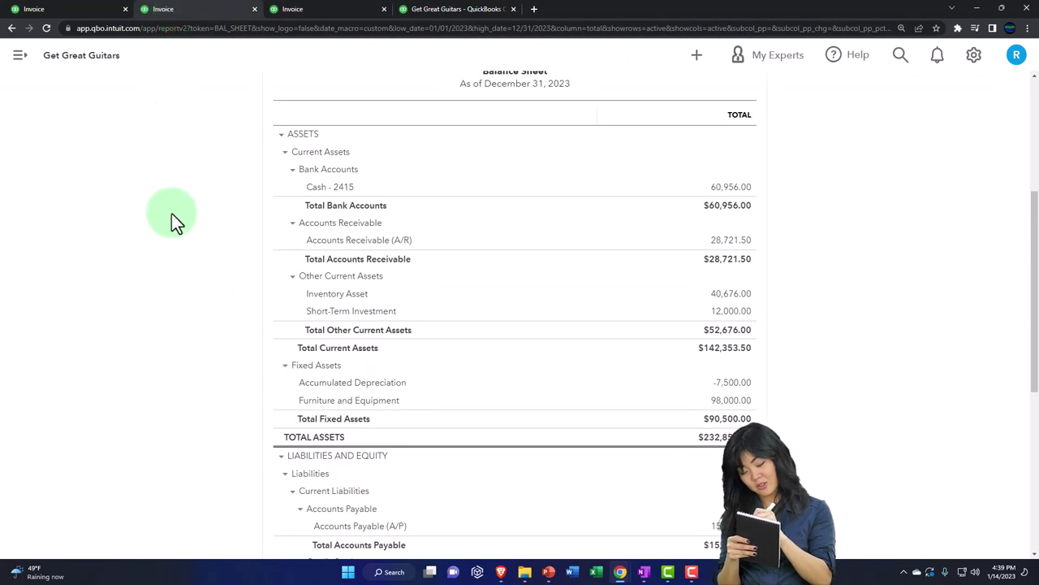
key("ctrl+plus")
key("ctrl+plus")
key("ctrl+plus")
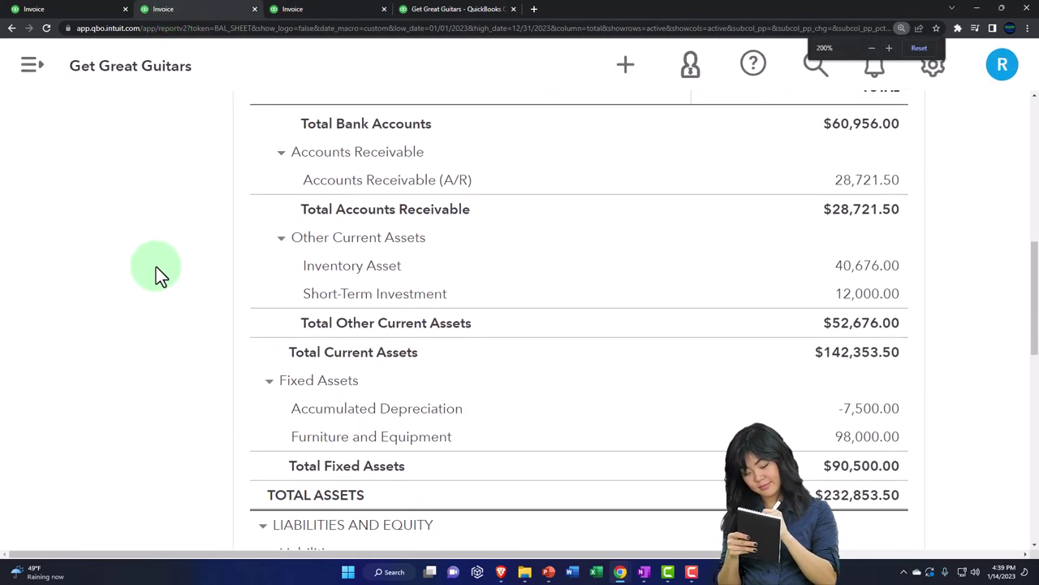
scroll(160, 275, "down", 6)
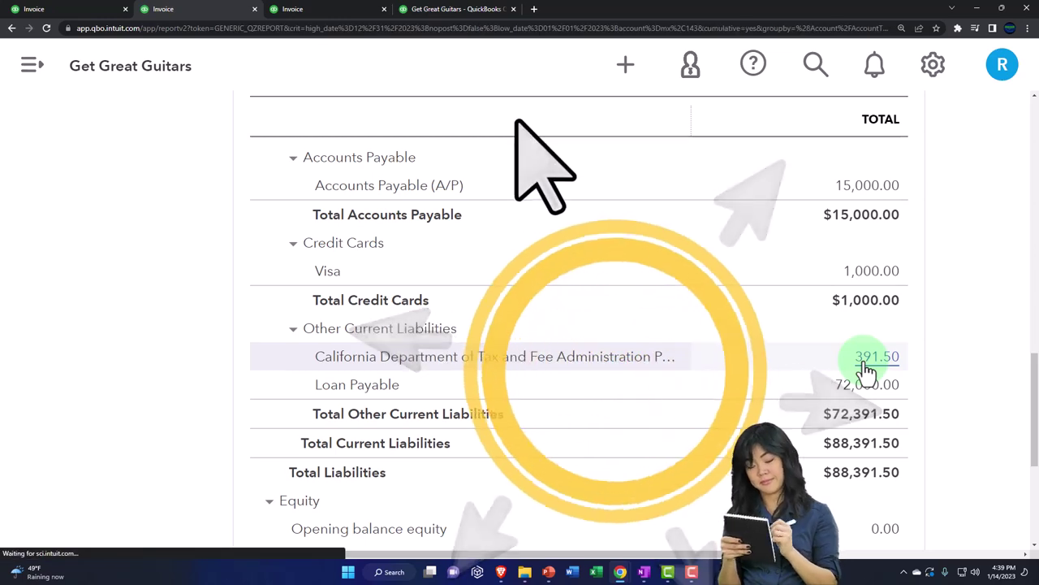
left_click(867, 358)
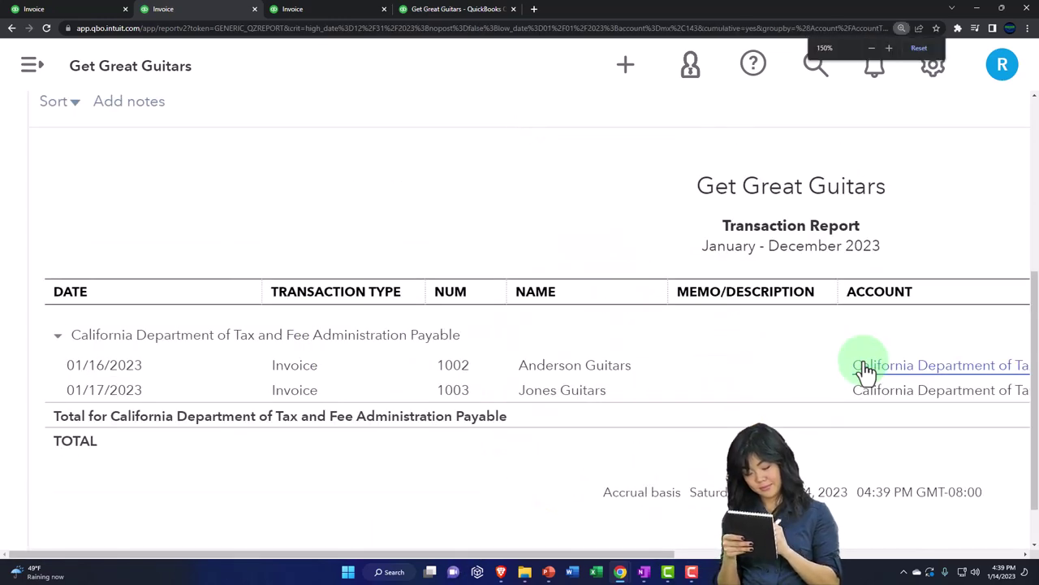
key("ctrl+minus")
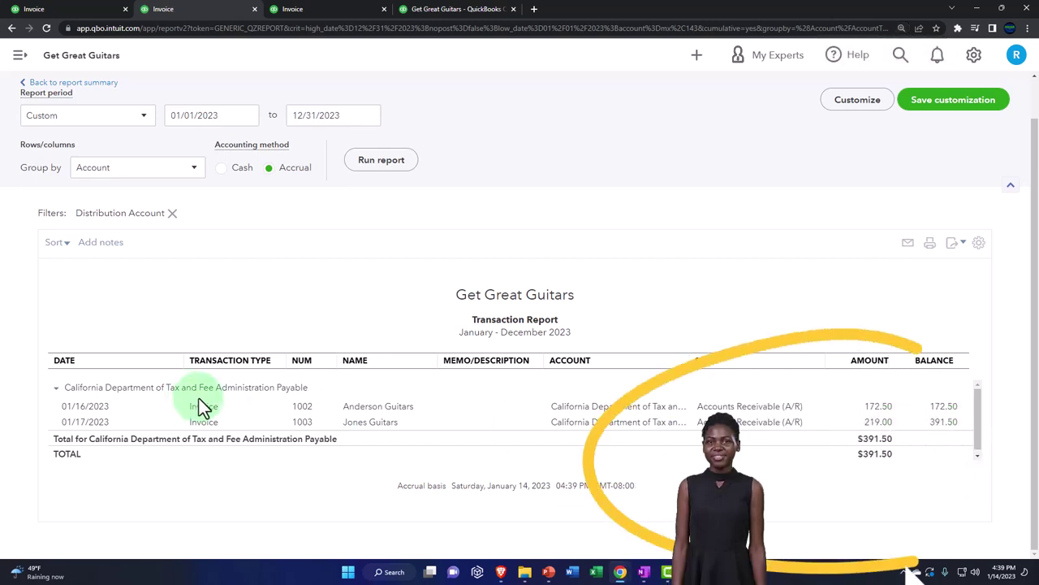
scroll(198, 406, "up", 2)
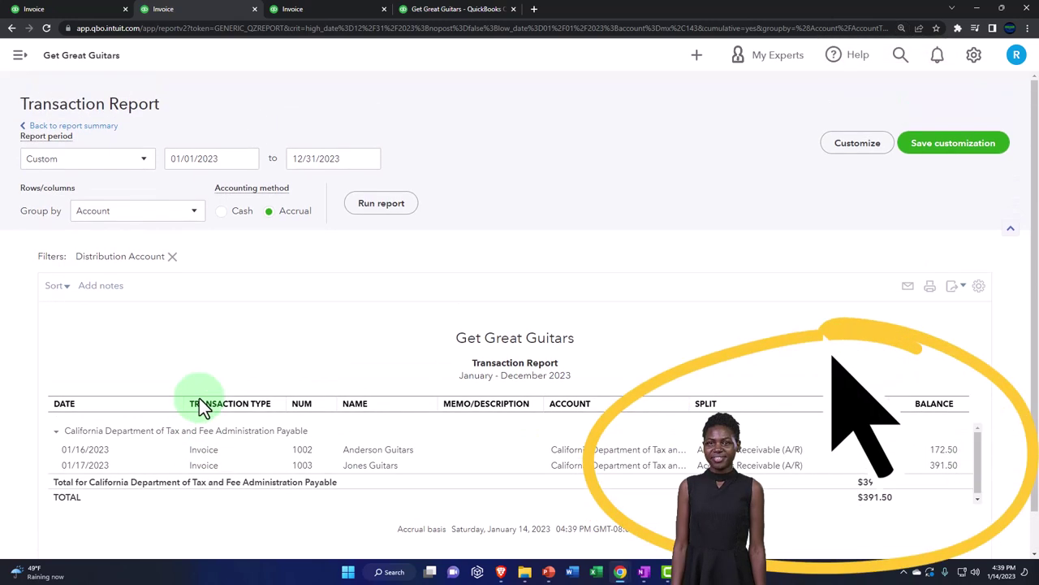
left_click(96, 128)
Drill into Inventory Asset on the Balance Sheet and examine the Jones Guitars lines for Epiphone Les Paul and Gibson USA.
key("ctrl+plus")
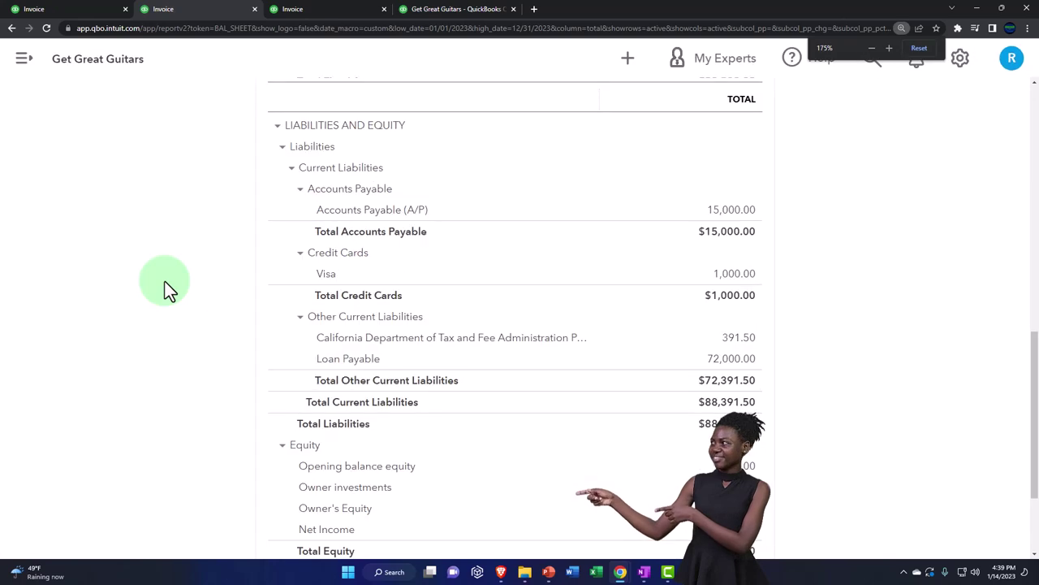
key("ctrl+plus")
key("ctrl+plus")
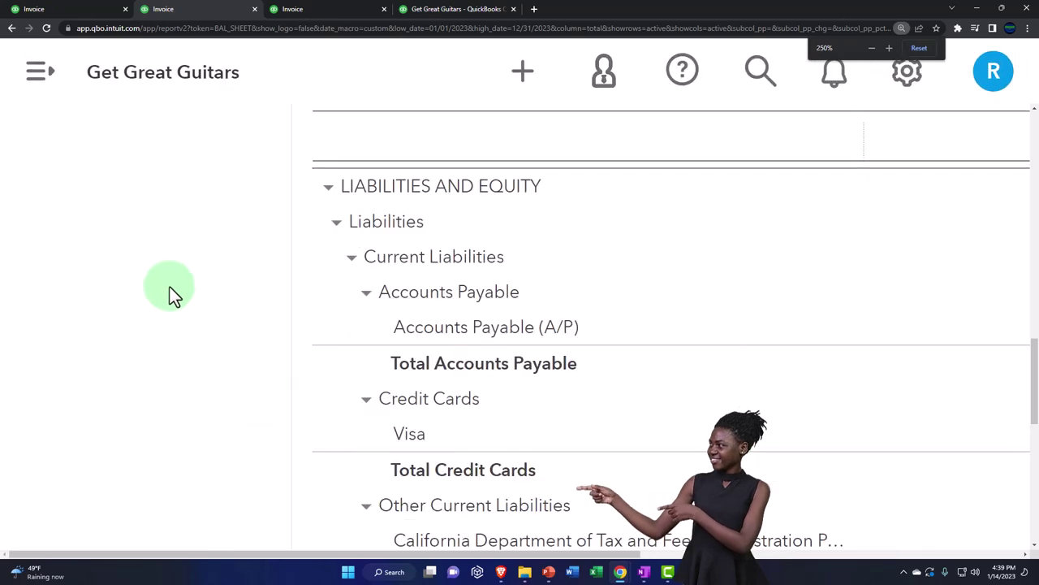
scroll(172, 295, "up", 4)
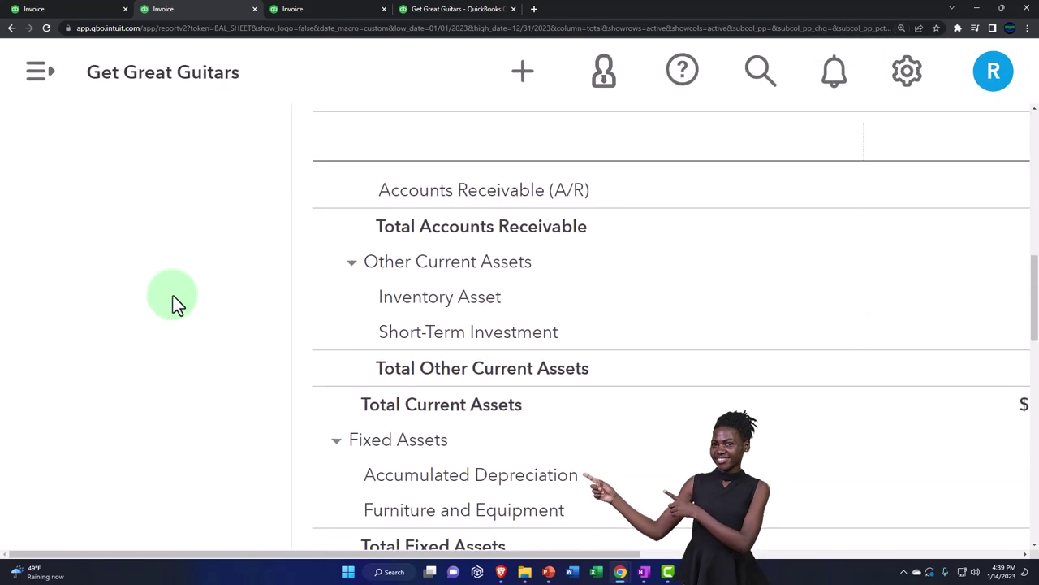
key("ctrl+minus")
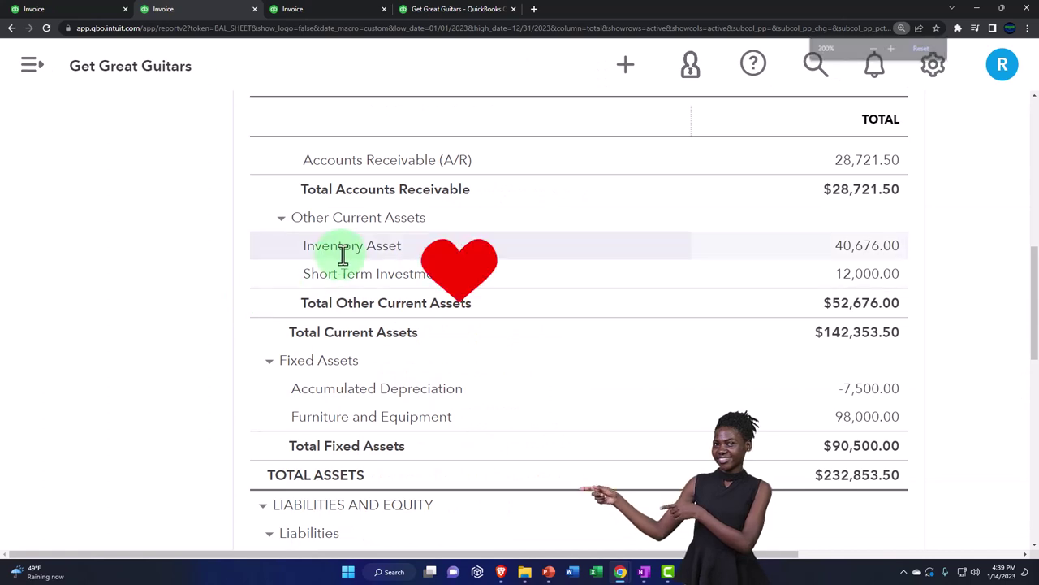
left_click(867, 246)
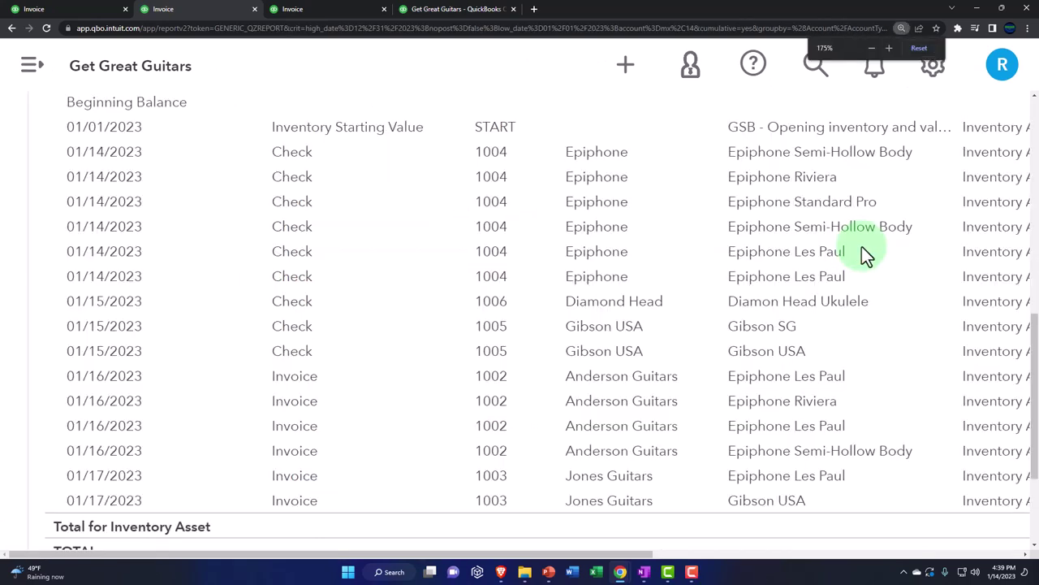
key("ctrl+minus")
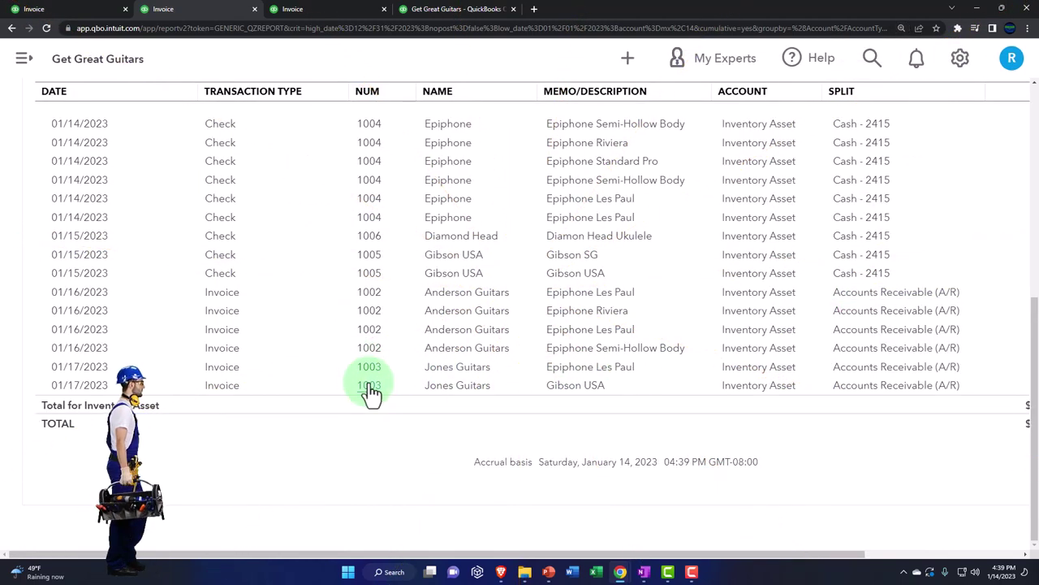
key("ctrl+minus")
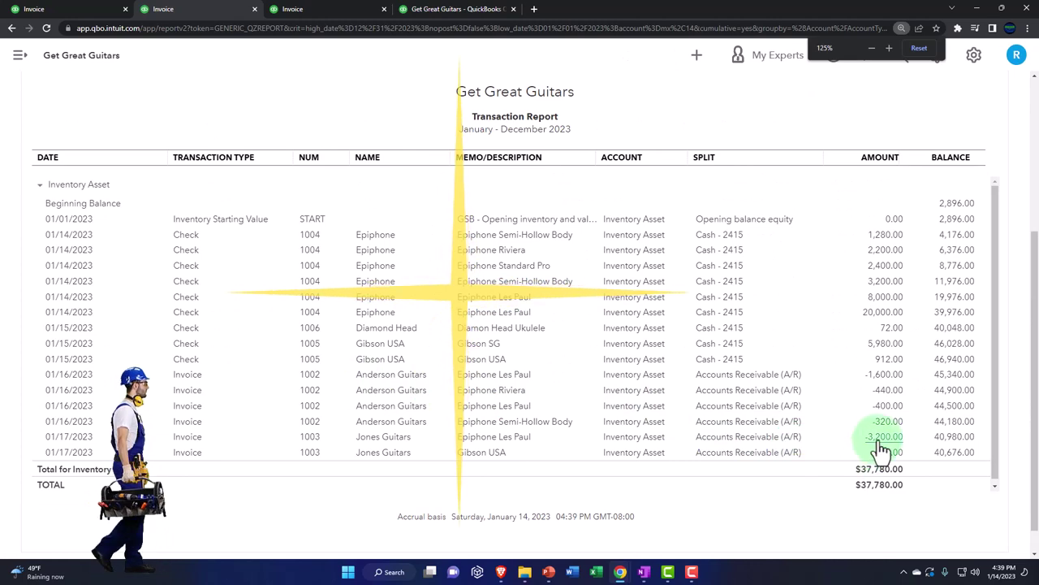
Inspect the Jones Guitars invoice line for Epiphone Les Paul in the Inventory Asset transactions, then return to the Balance Sheet summary.
left_click(889, 439)
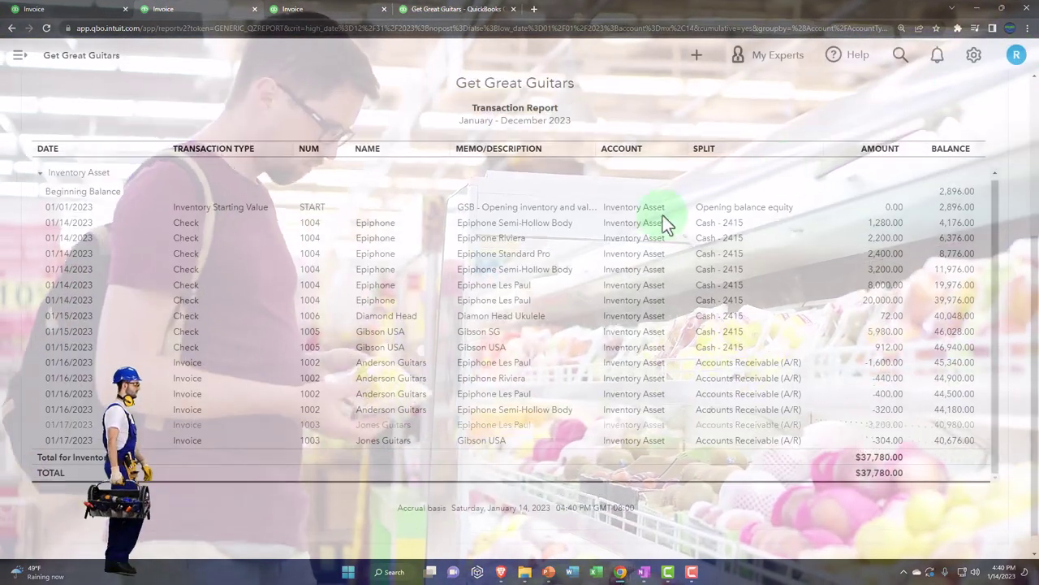
scroll(25, 349, "up", 3)
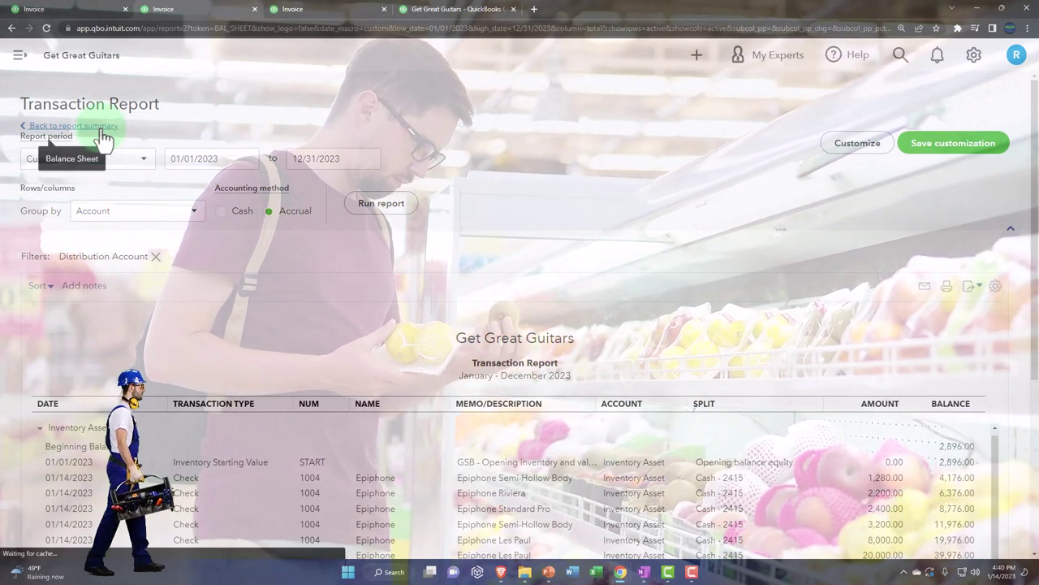
left_click(101, 127)
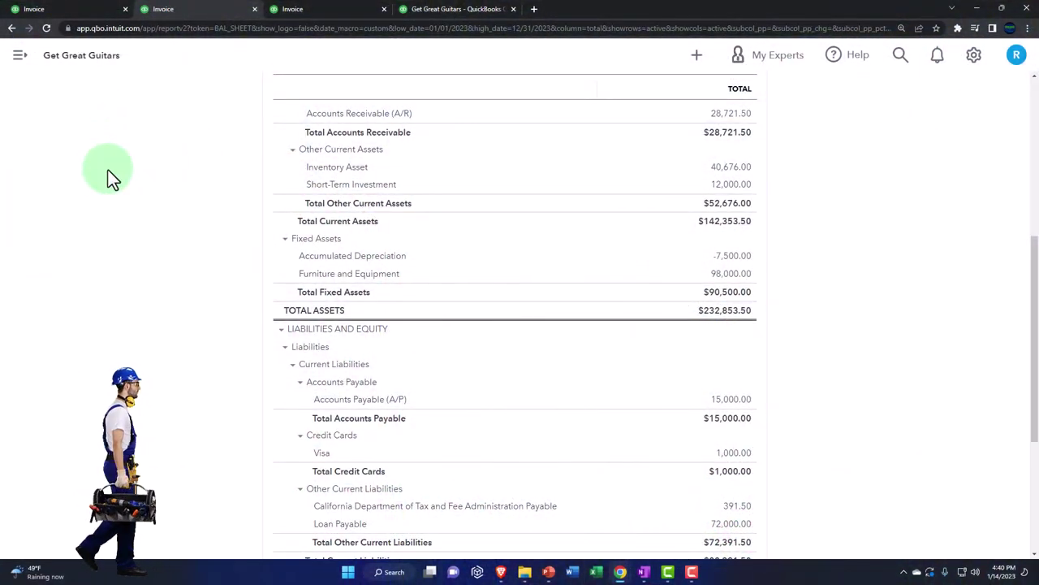
Drill into Cost of goods sold on the Profit and Loss, inspect the Jones Guitars invoice lines, and return to check net income.
left_click(298, 12)
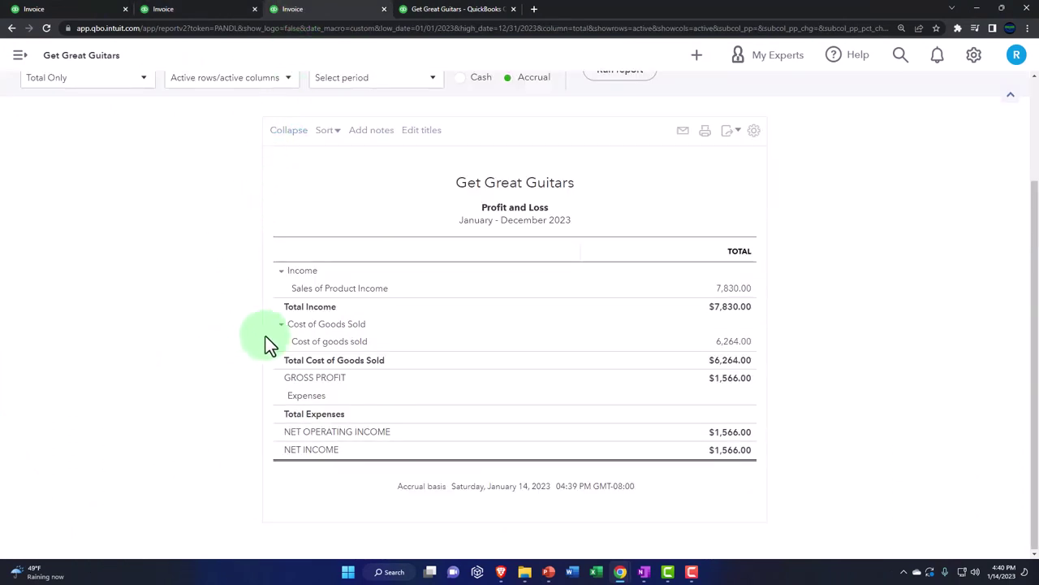
left_click(726, 343)
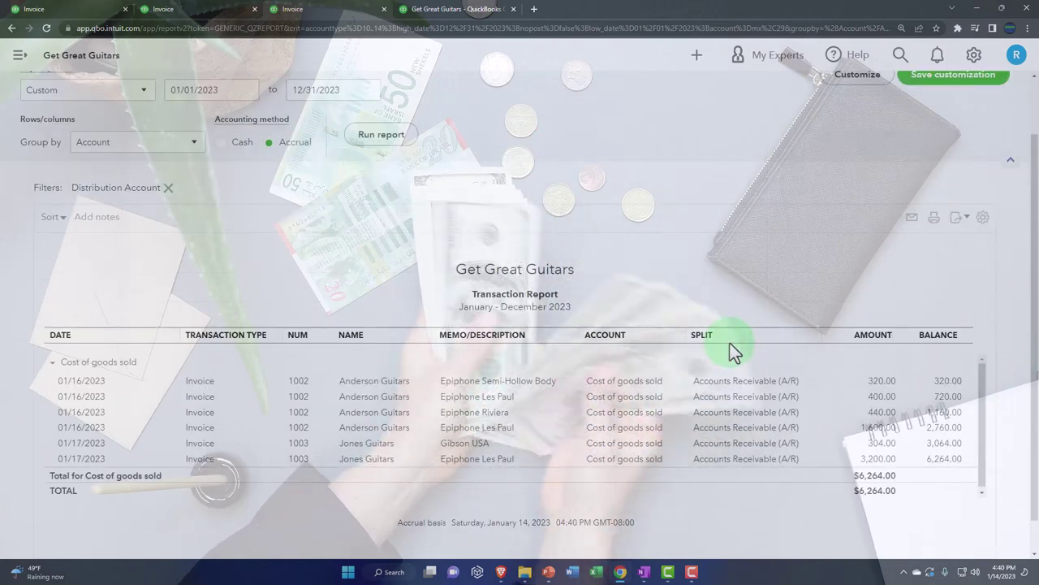
scroll(729, 342, "down", 1)
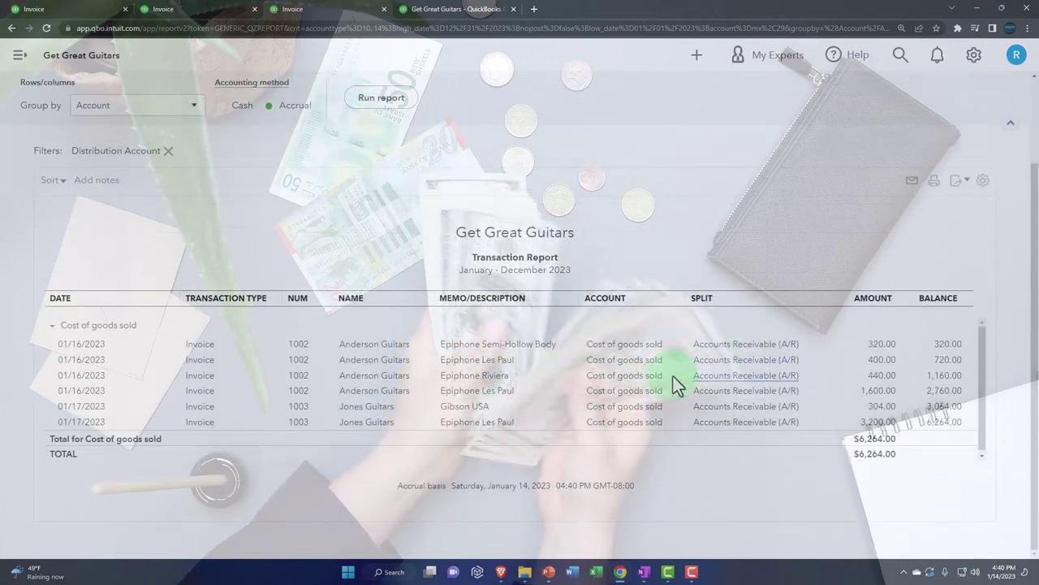
left_click(306, 409)
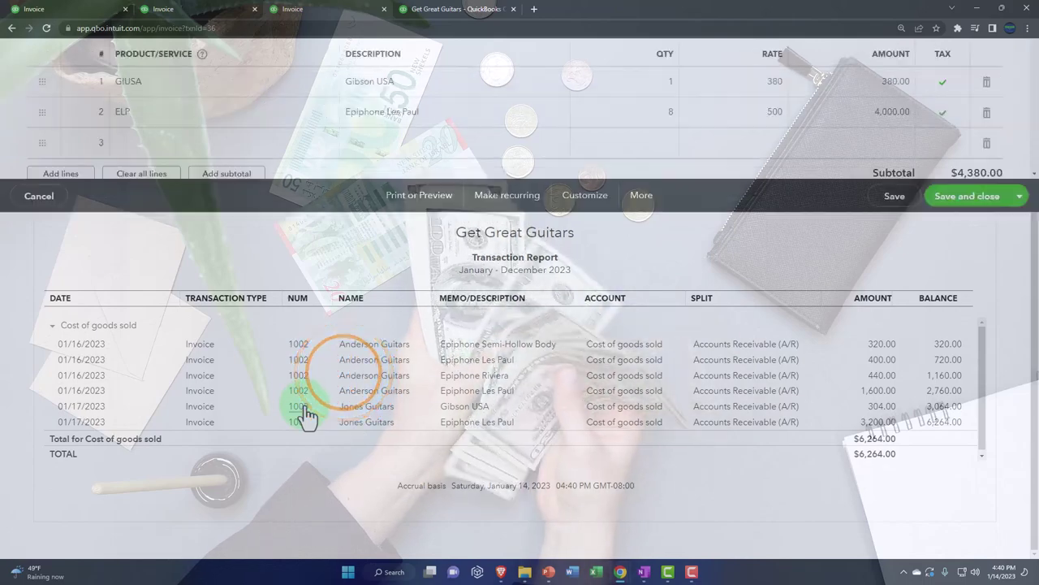
scroll(306, 418, "down", 1)
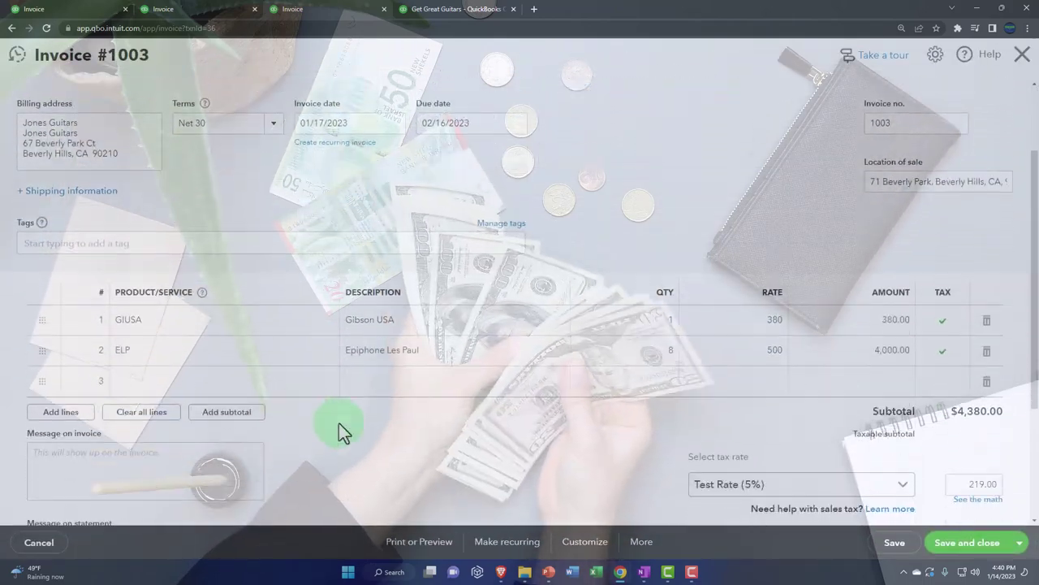
scroll(828, 455, "down", 1)
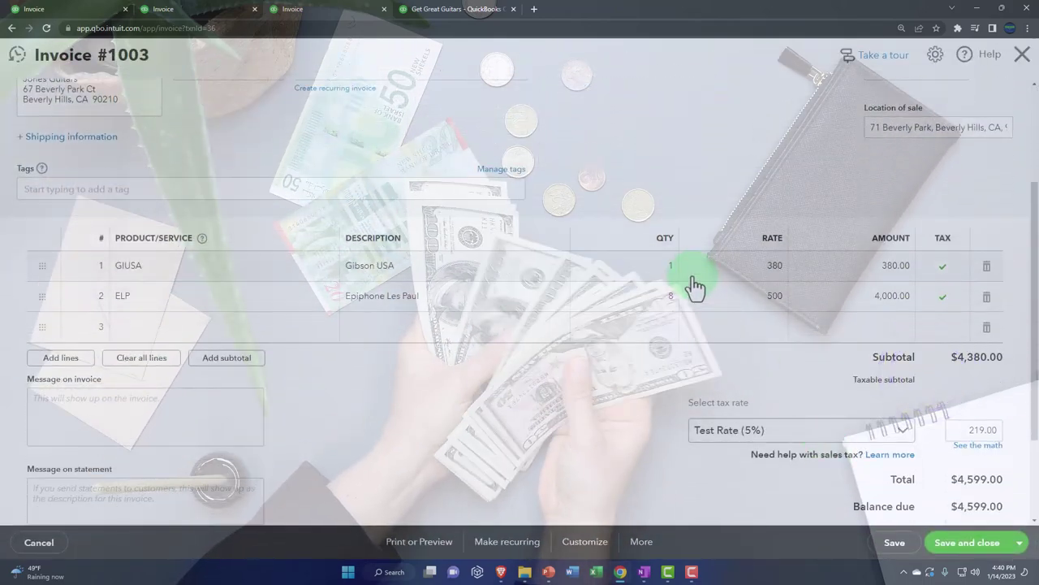
left_click(1021, 54)
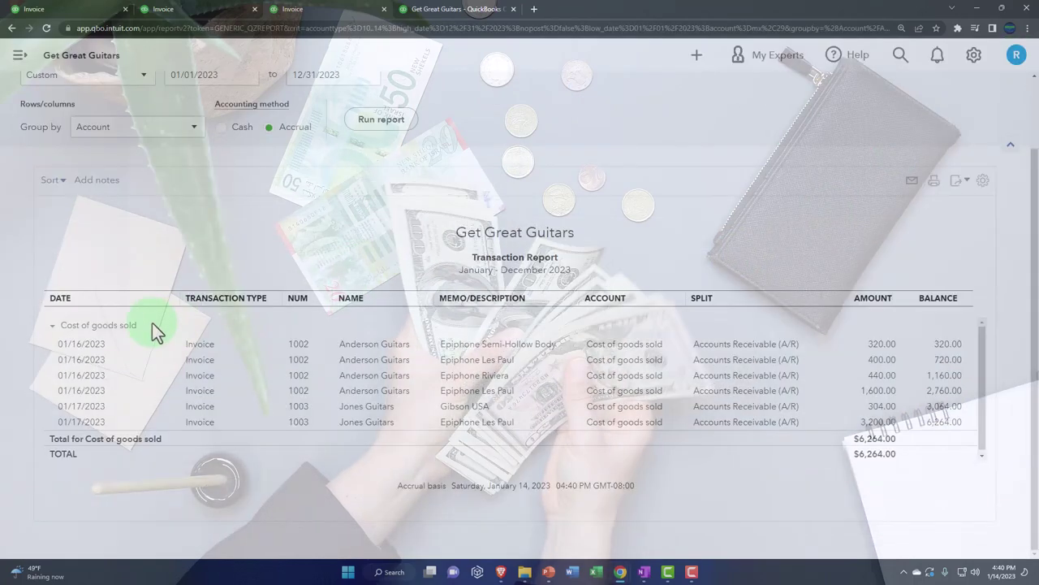
scroll(149, 321, "up", 1)
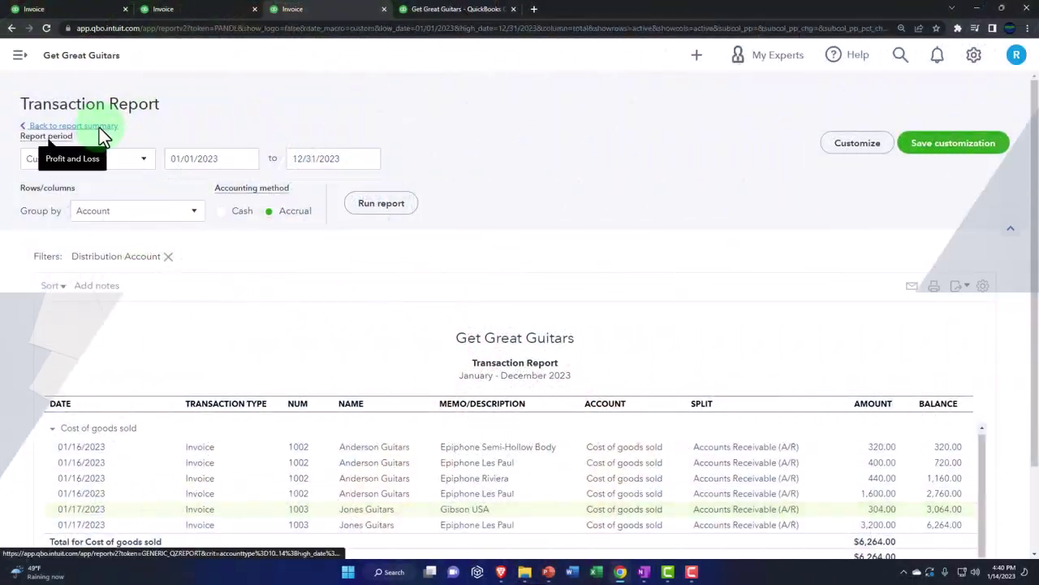
left_click(99, 127)
left_click(718, 453)
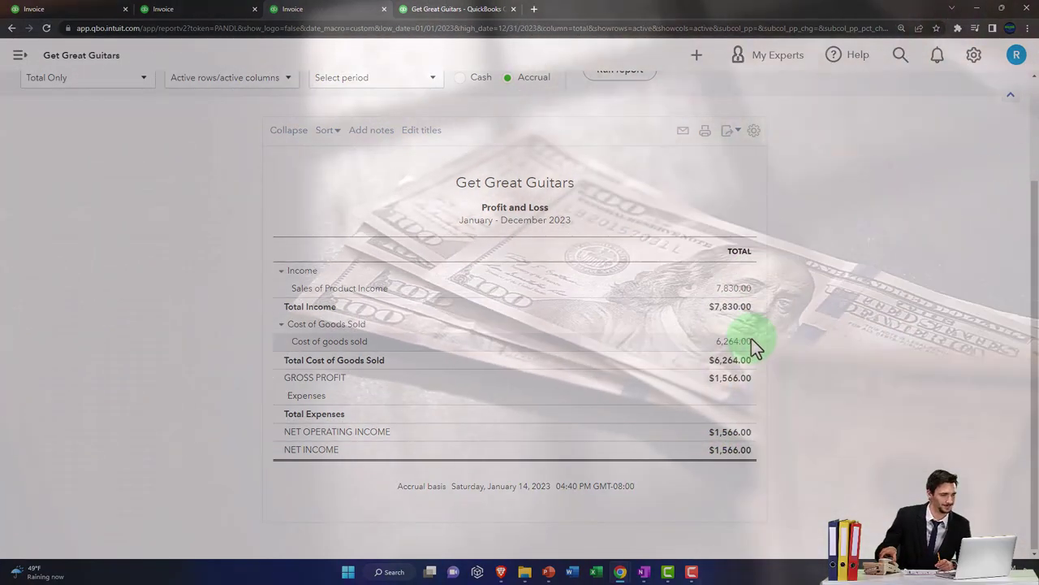
Check Accounts Receivable on the Balance Sheet and rerun the A/R Aging Summary as of 12/31/2023 to compare it.
left_click(209, 13)
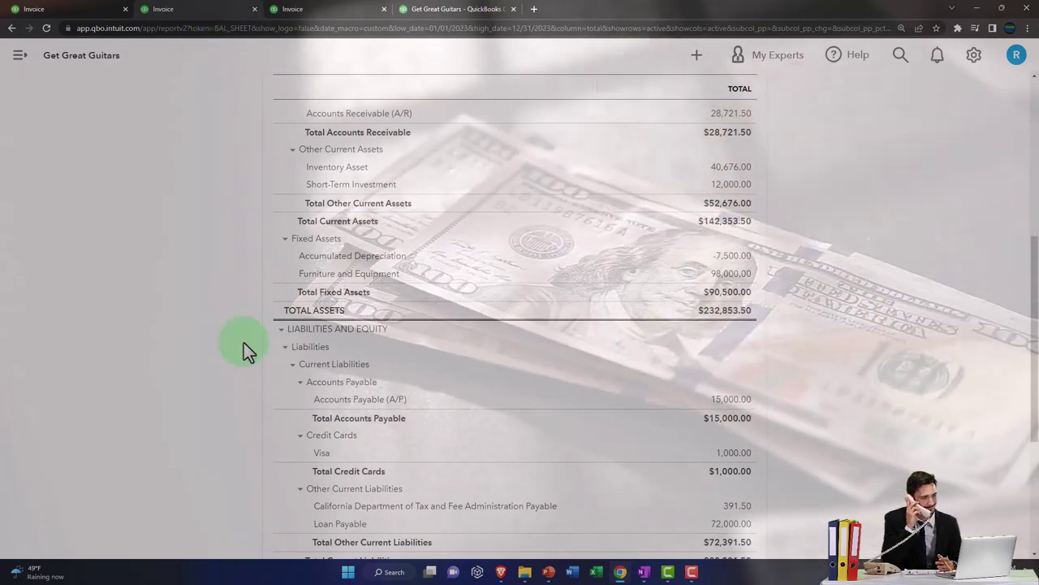
scroll(246, 369, "up", 3)
left_click(389, 304)
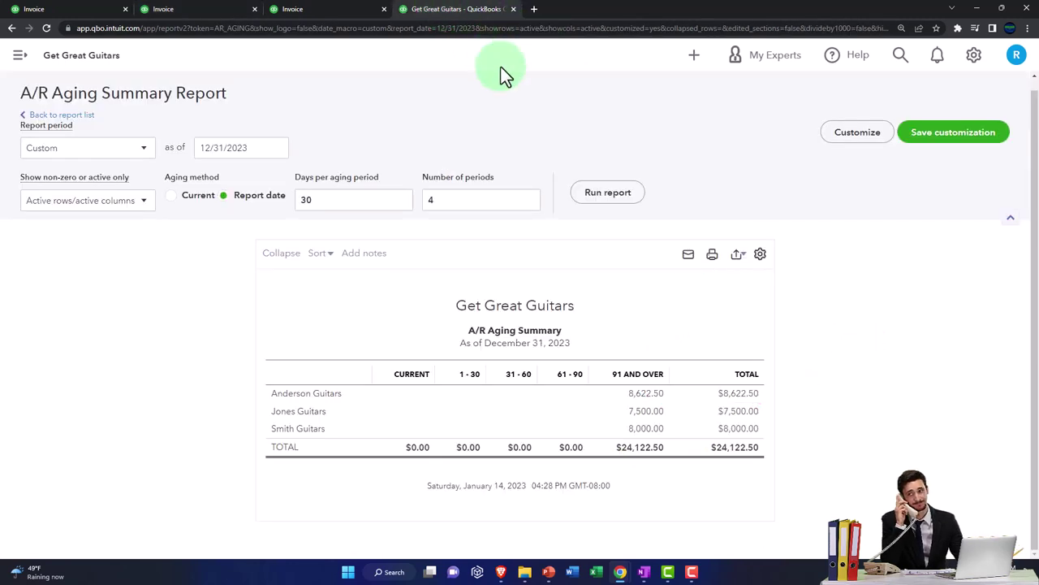
left_click(608, 195)
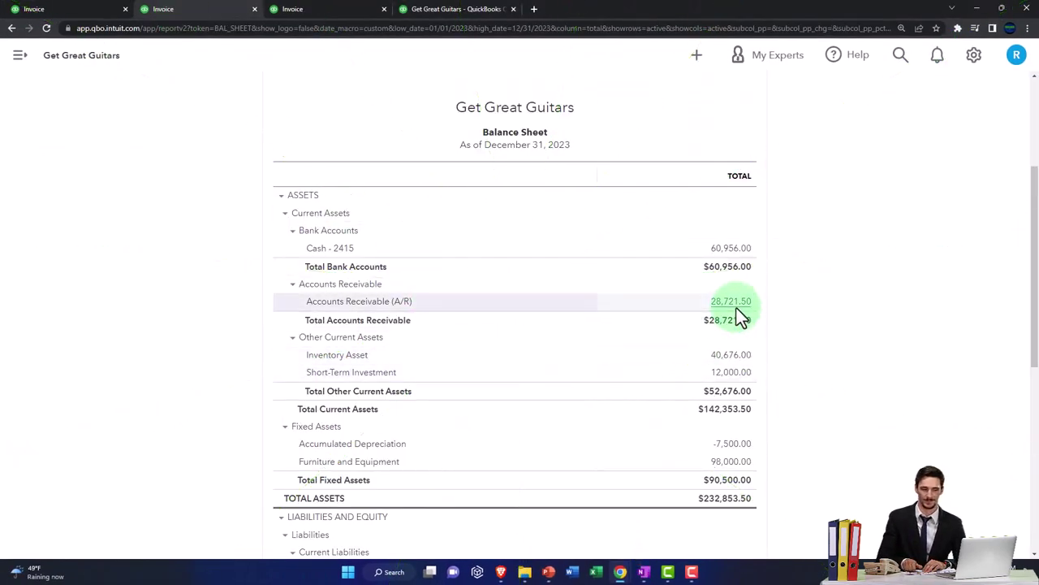
View all customers by clearing the open invoices filter in the Customers list, then open the Jones Guitars transaction list.
left_click(79, 15)
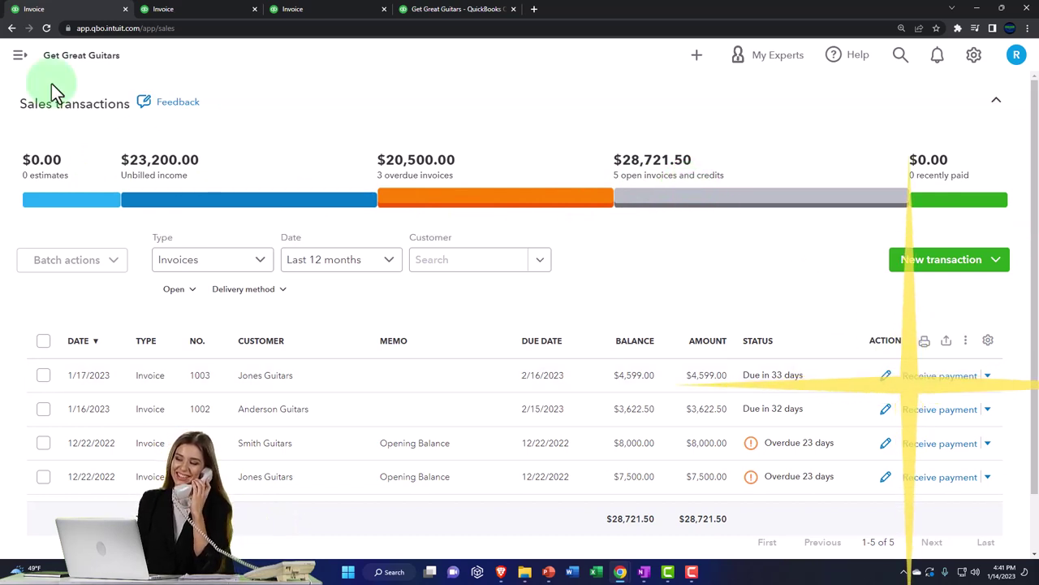
left_click(20, 57)
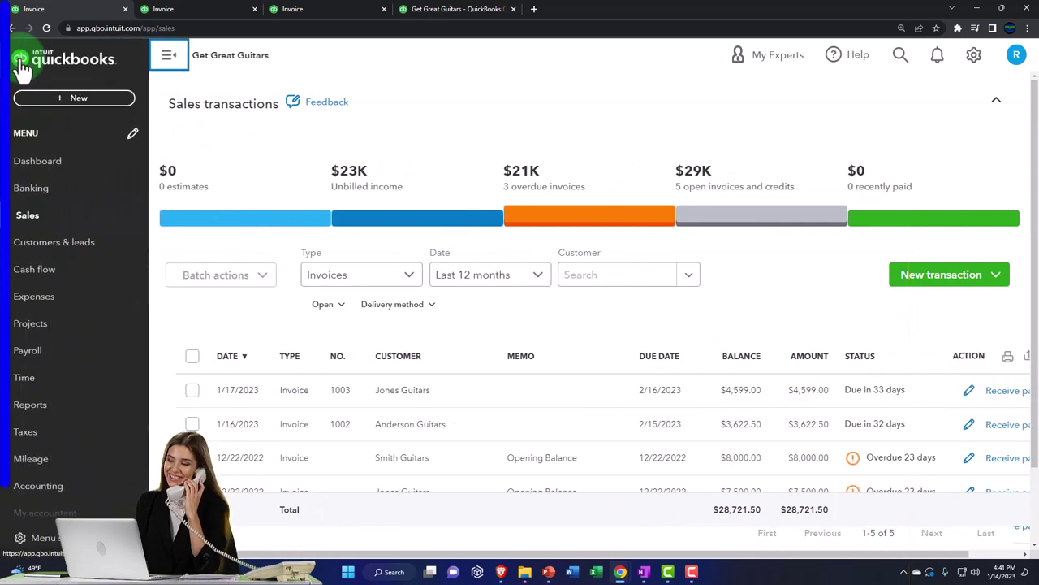
left_click(30, 219)
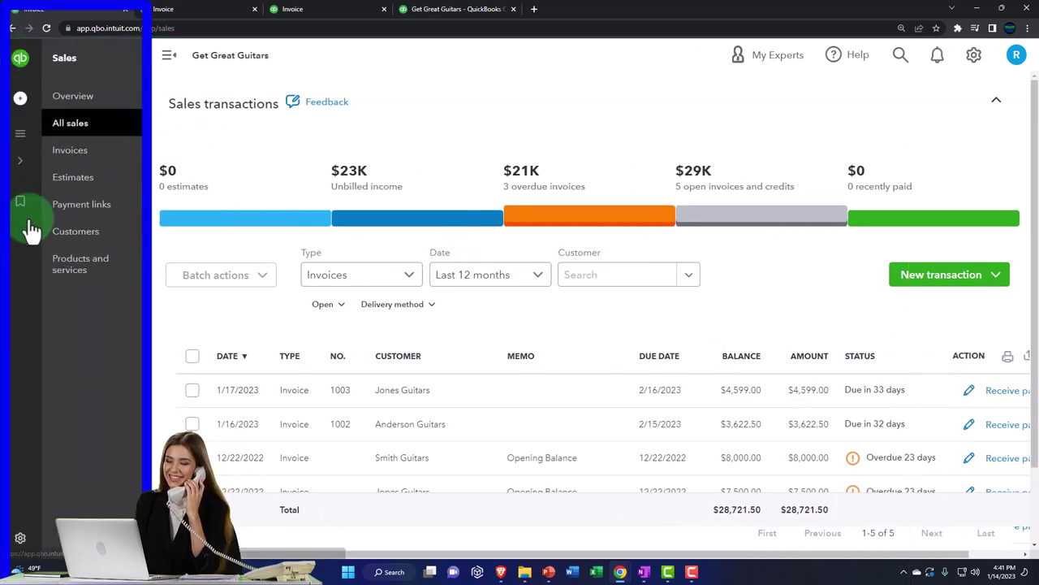
left_click(74, 231)
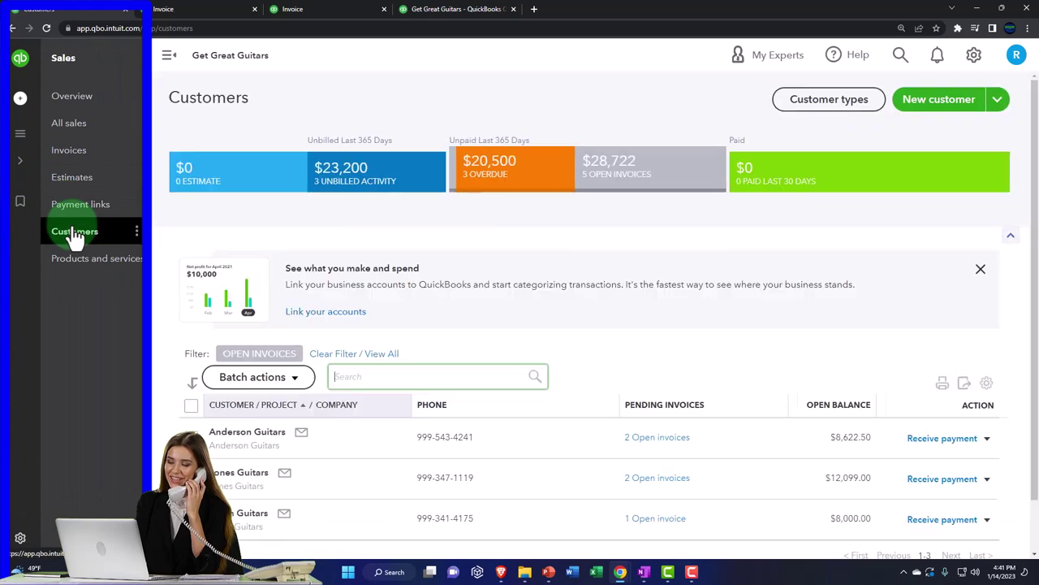
left_click(656, 188)
scroll(627, 299, "down", 3)
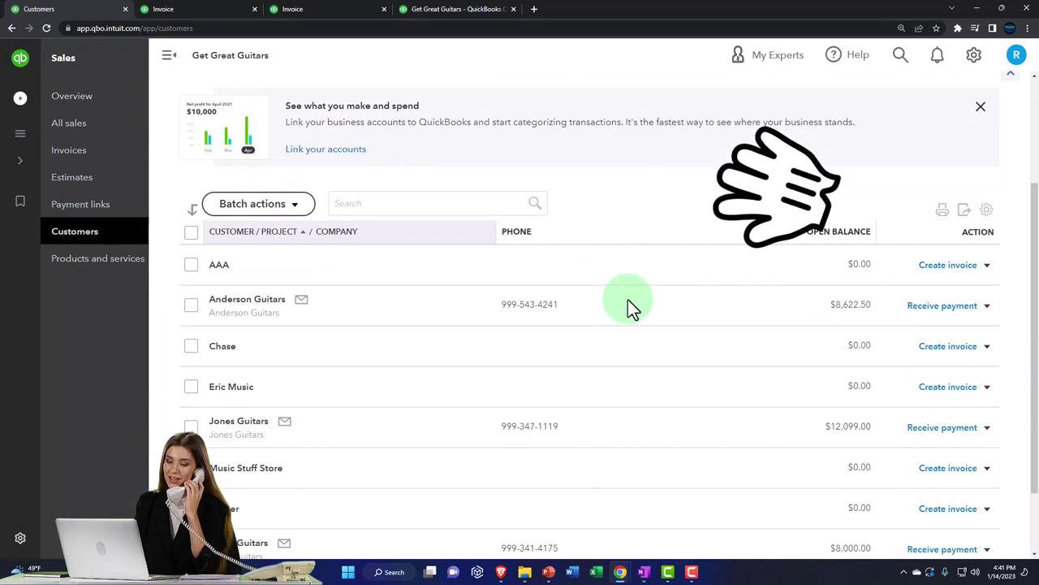
scroll(628, 299, "down", 1)
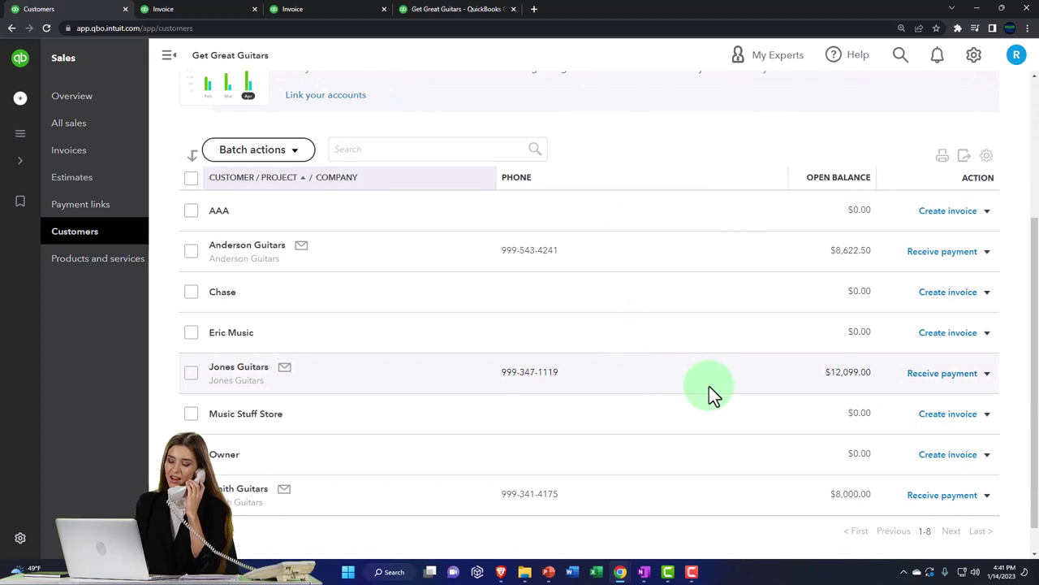
left_click(238, 367)
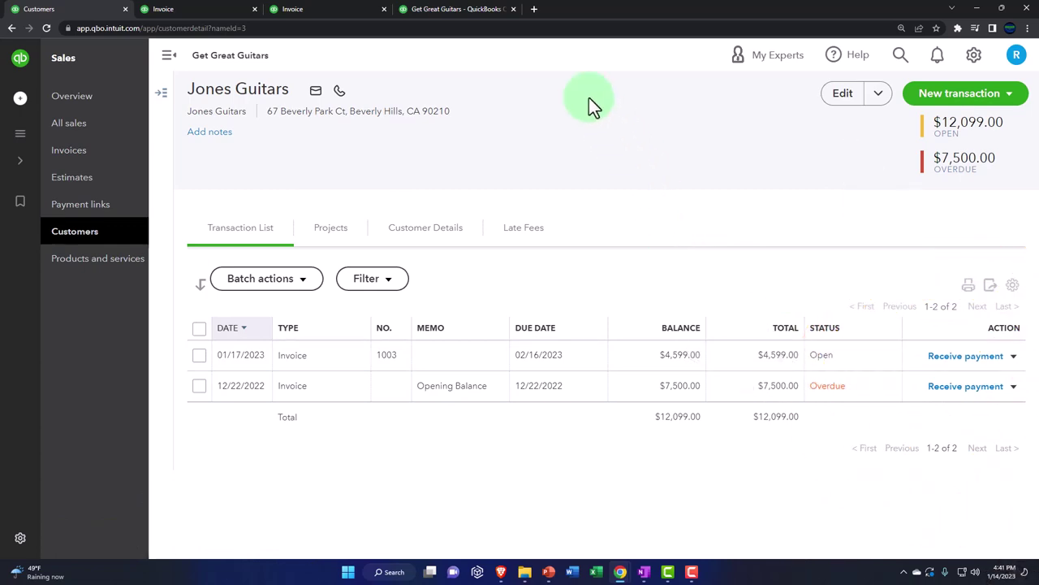
Revisit the Balance Sheet and the A/R Aging Summary, then duplicate the A/R Aging Summary browser tab.
left_click(215, 12)
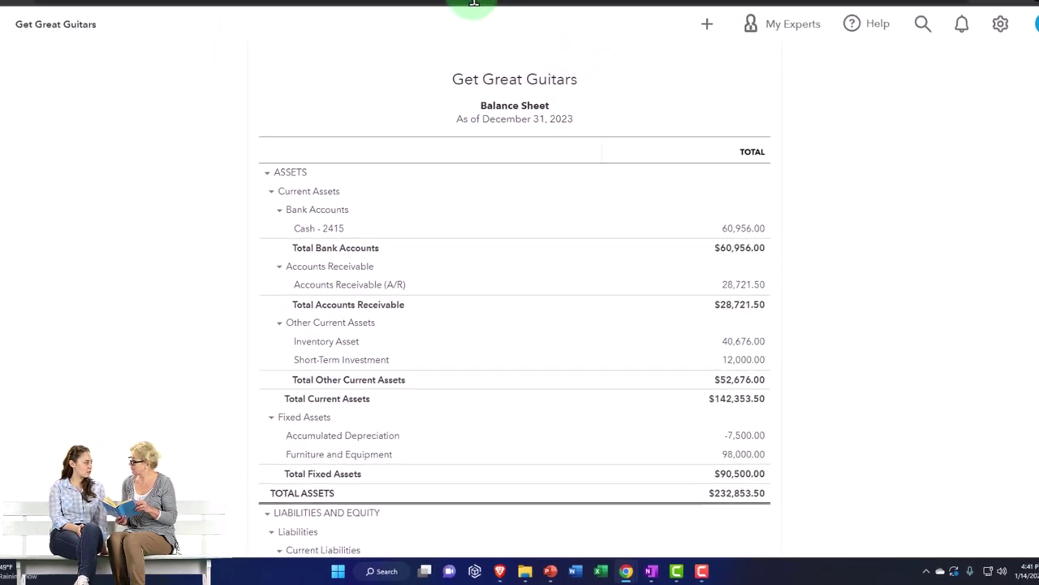
left_click(467, 16)
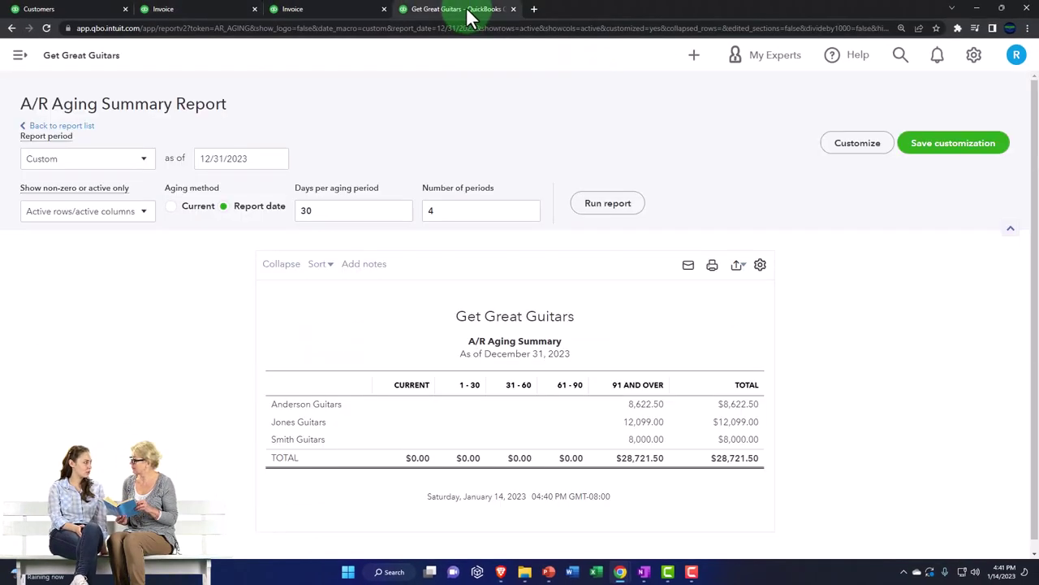
right_click(468, 12)
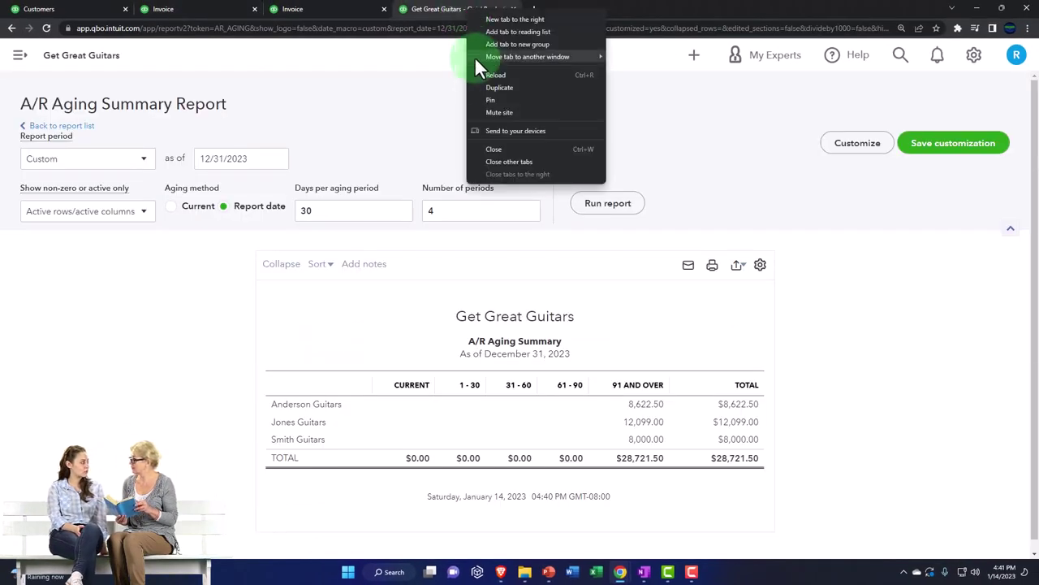
left_click(497, 87)
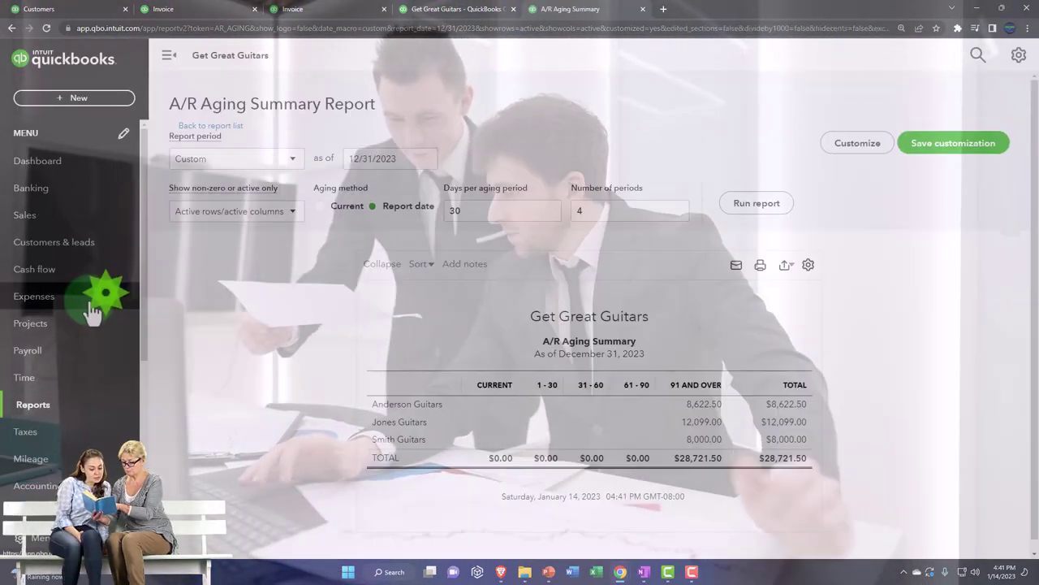
Find the Inventory Valuation Summary in the reports list by searching for "inve" and open it.
scroll(88, 309, "down", 2)
left_click(35, 297)
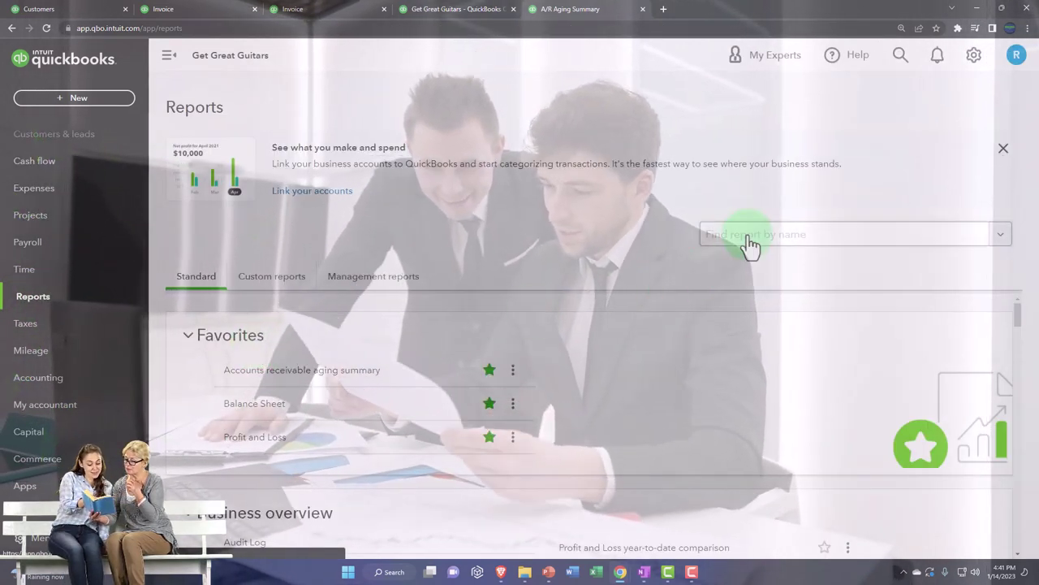
left_click(750, 239)
type("inve")
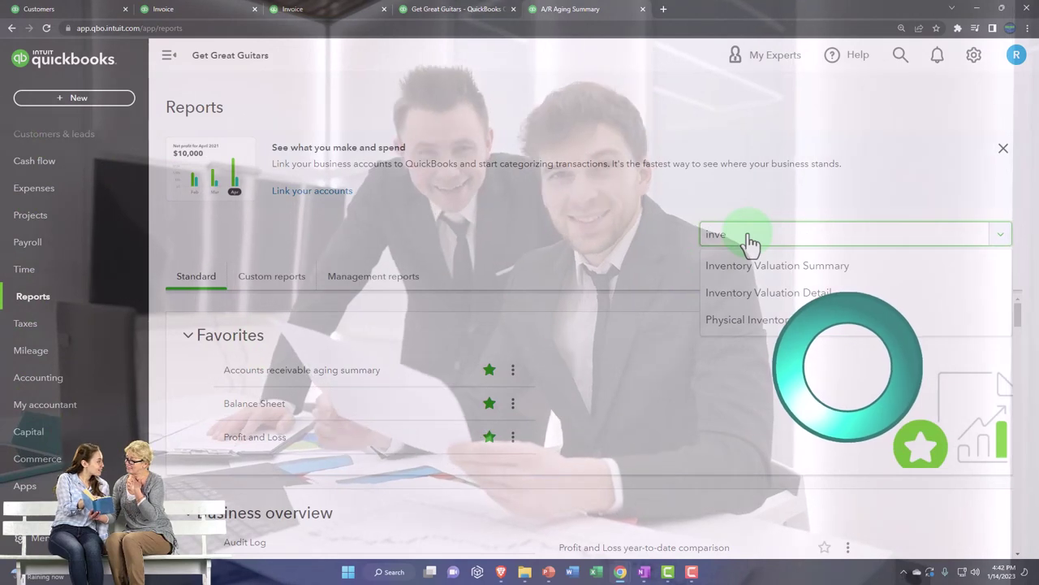
key("Down")
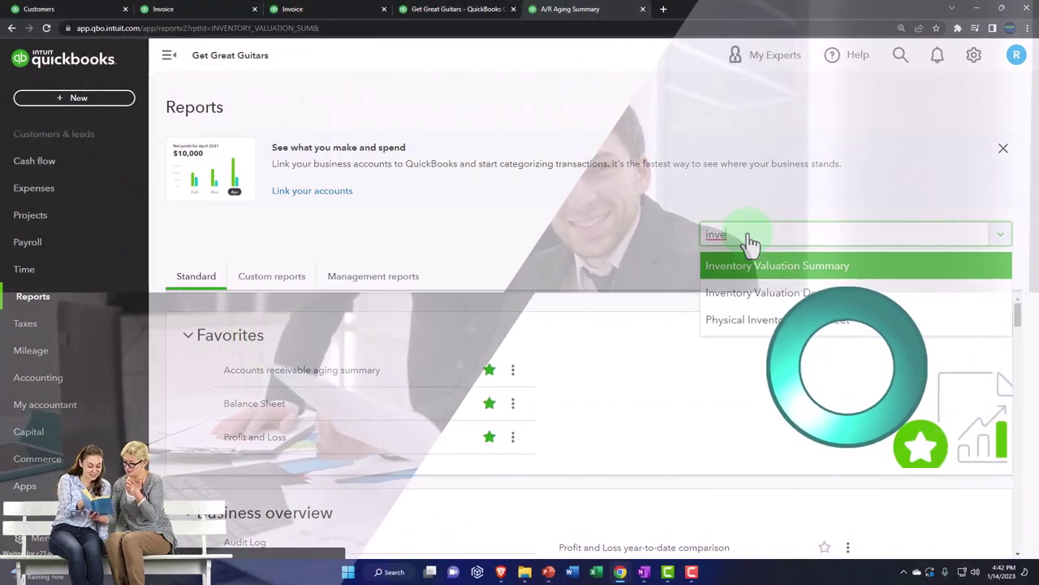
key("Return")
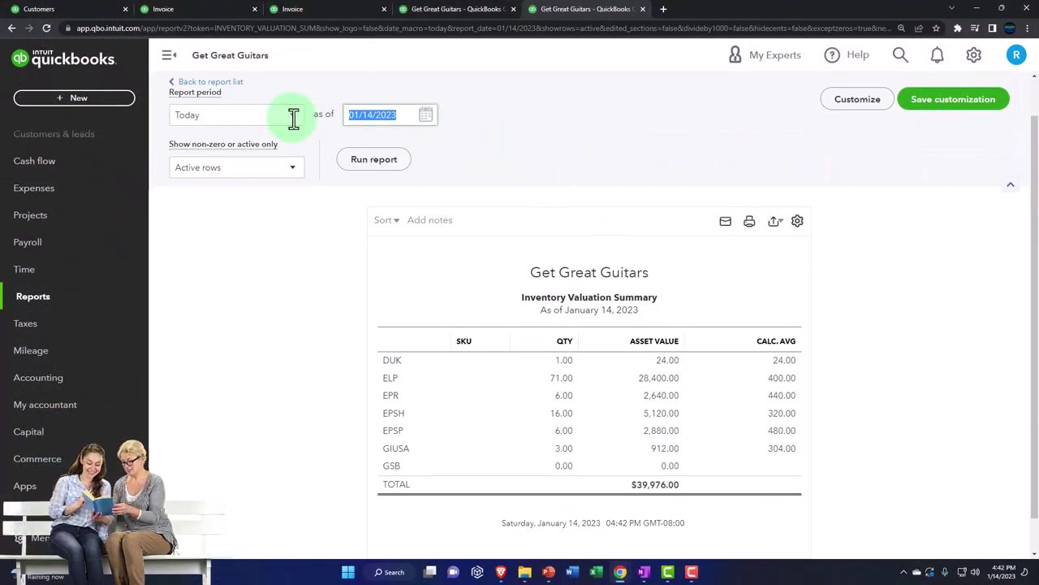
Run the Inventory Valuation Summary as of 12/31/2023 and examine the item quantities and asset values.
type("1231")
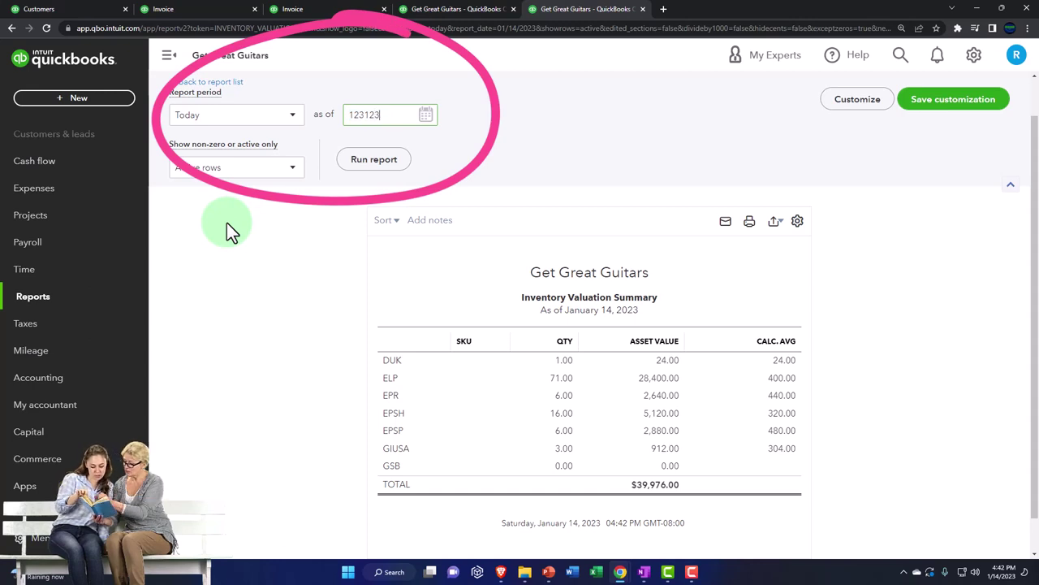
left_click(384, 169)
scroll(355, 332, "down", 1)
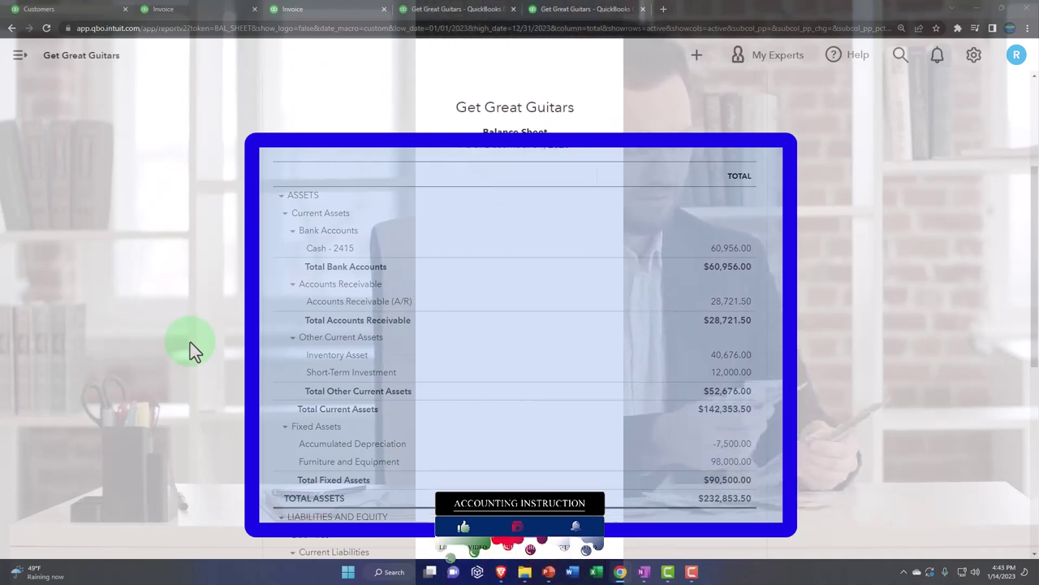
Return from the Balance Sheet to the Inventory Valuation Summary and duplicate its browser tab.
left_click(566, 16)
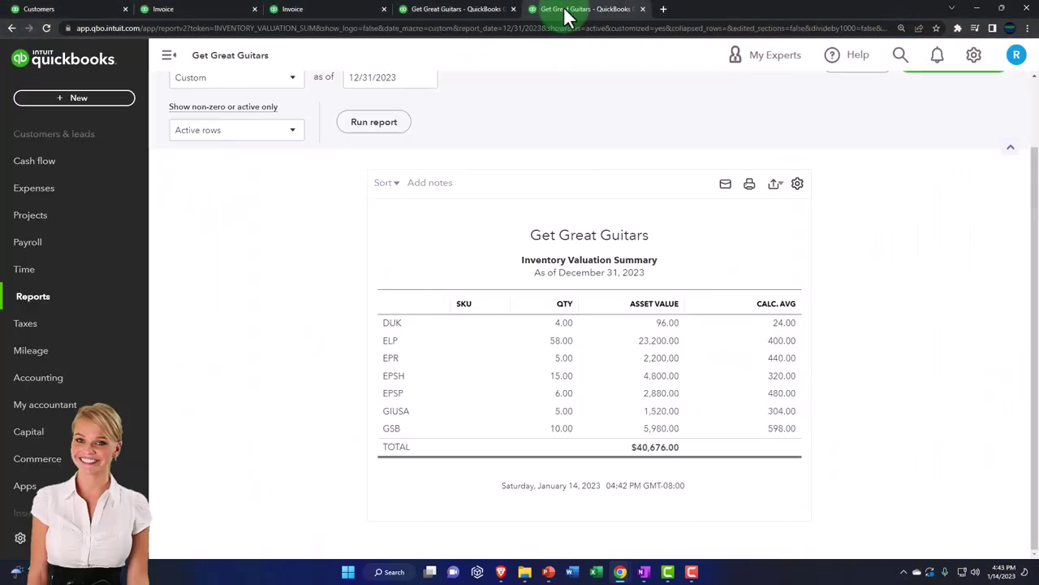
right_click(566, 17)
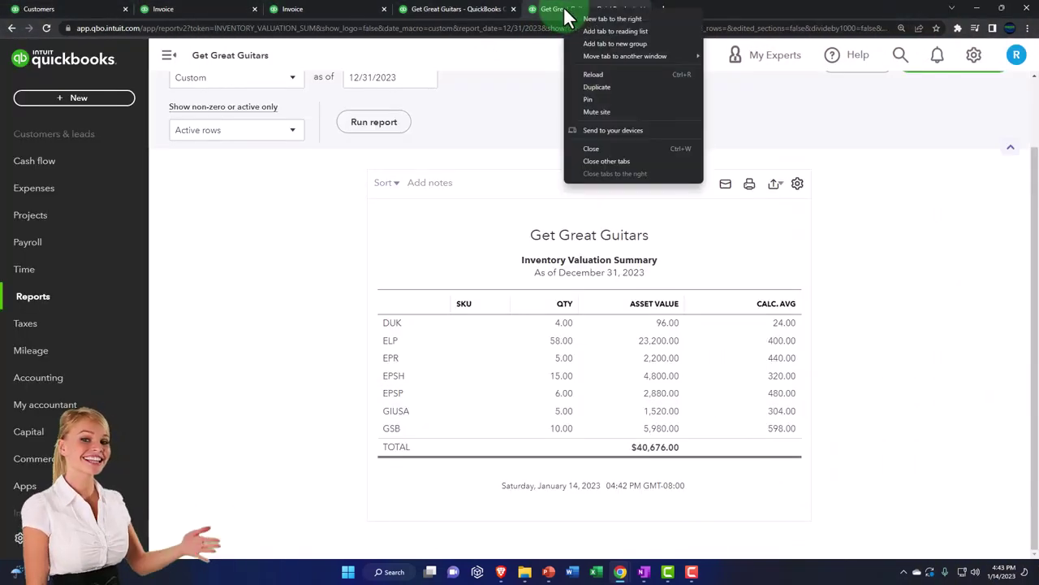
left_click(591, 88)
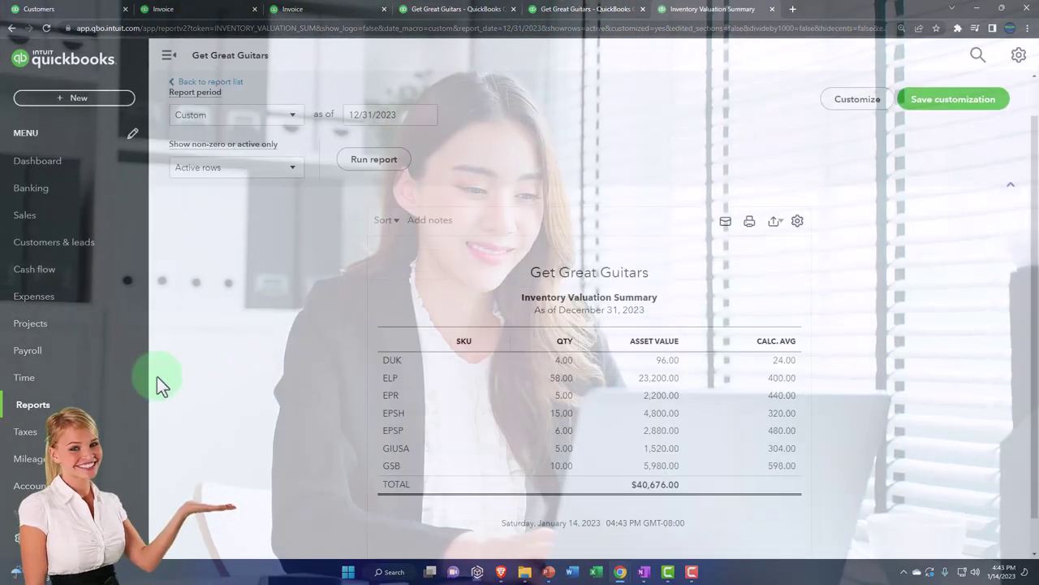
Find the Trial Balance by searching the reports list for "trial", open it and collapse the navigation menu.
left_click(54, 410)
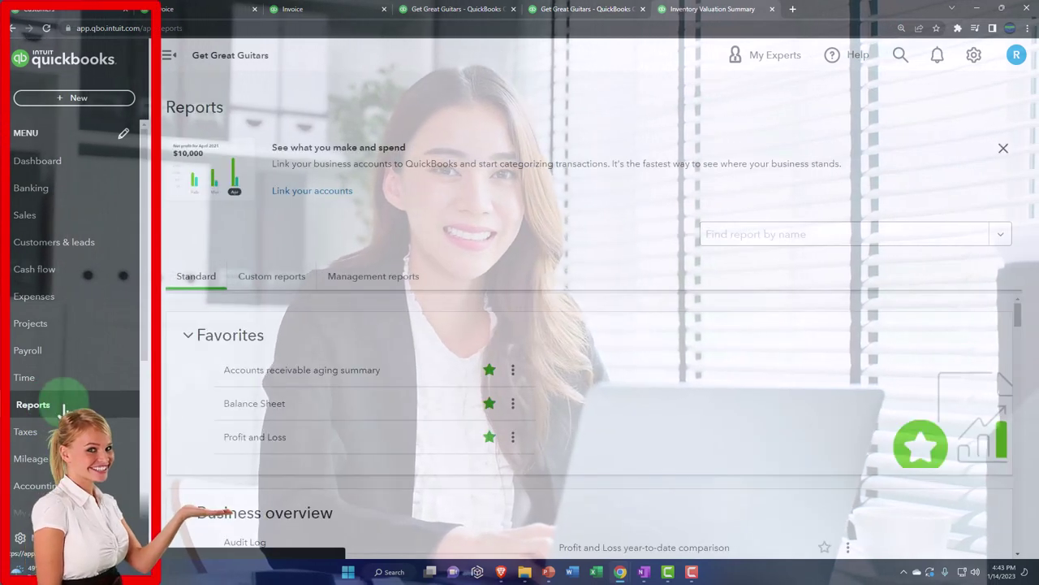
left_click(754, 238)
type("trial")
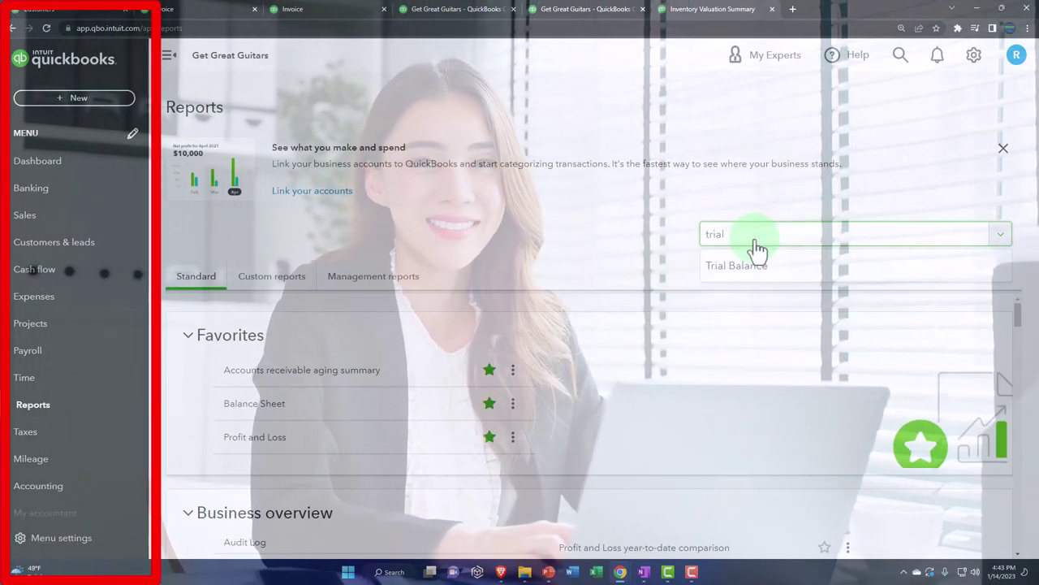
key("Down")
key("Return")
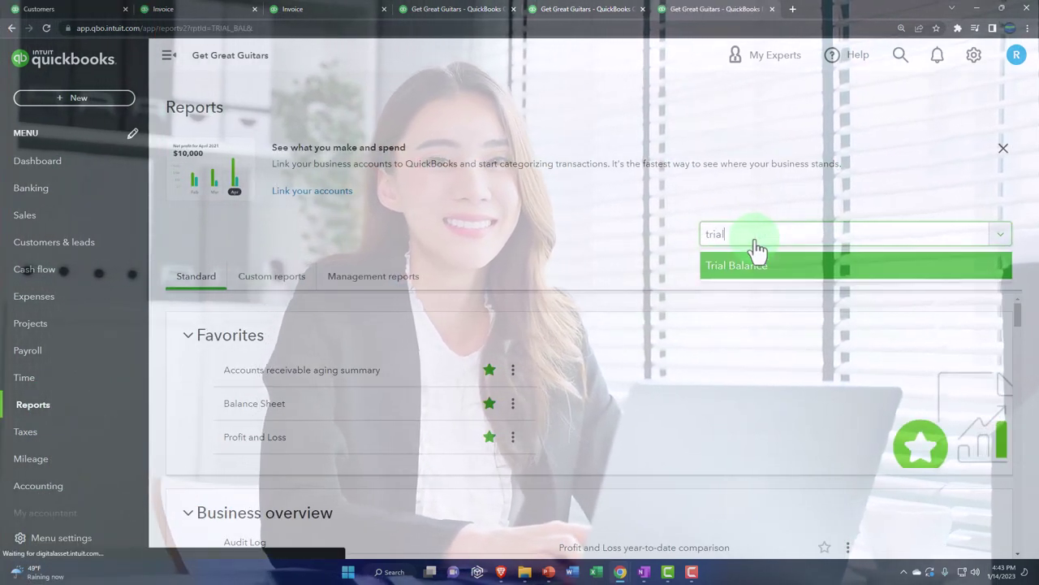
scroll(755, 243, "down", 2)
left_click(168, 56)
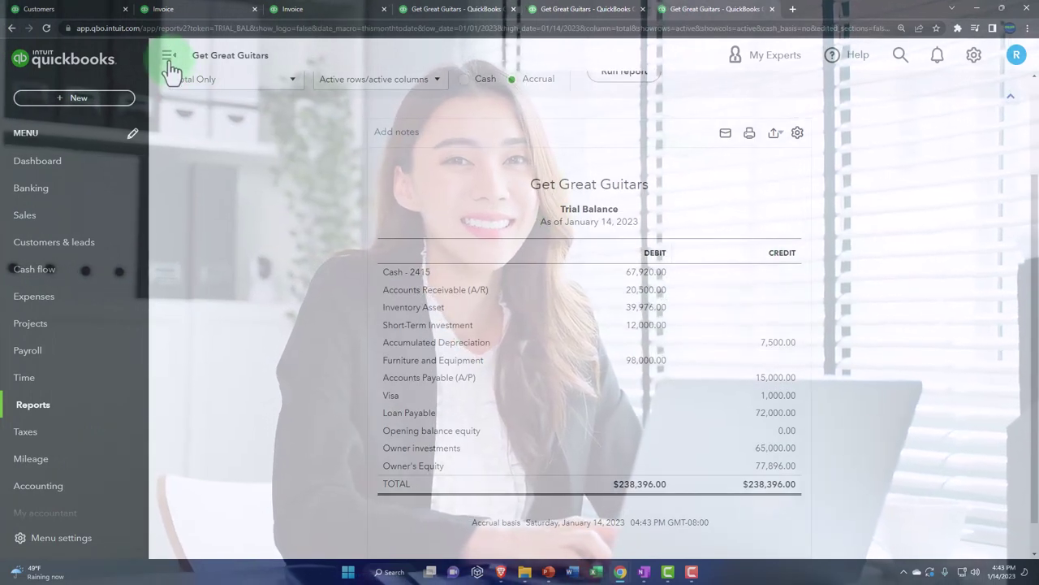
Run the Trial Balance for the period 01/01/2023 to 12/31/2023.
scroll(171, 244, "up", 2)
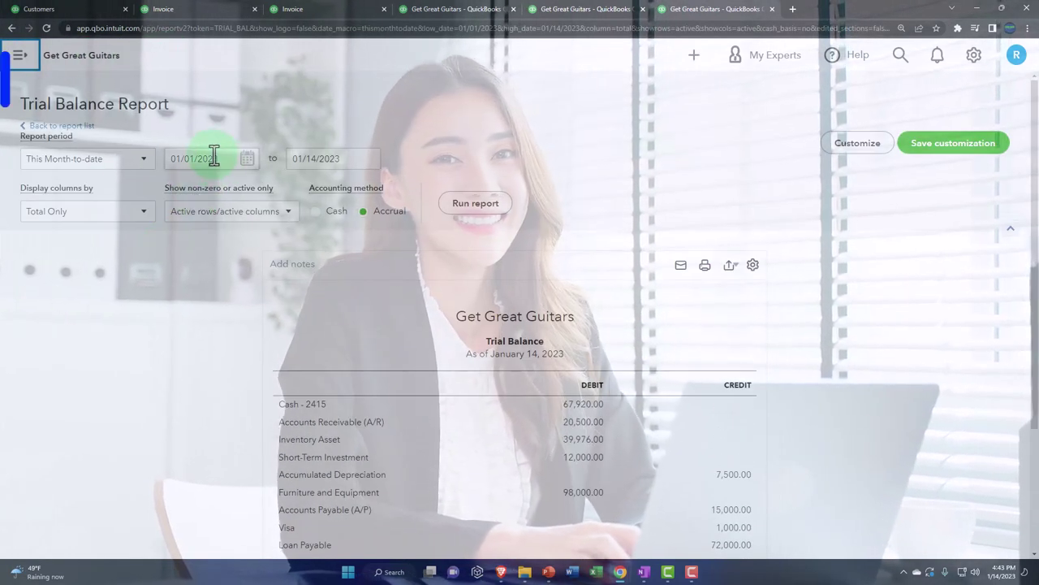
left_click(213, 158)
type("1/1")
key("Tab")
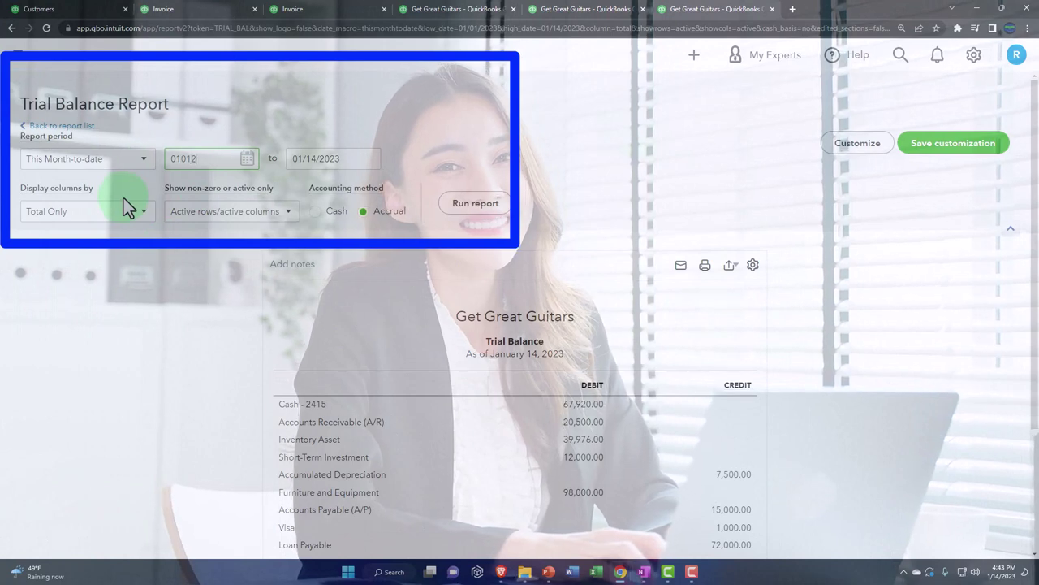
type("12312")
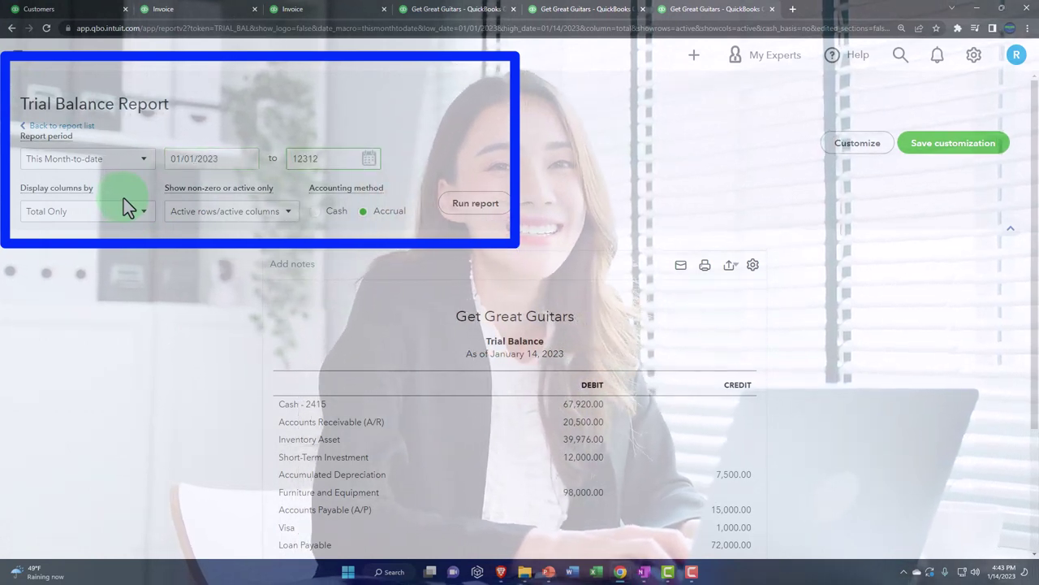
type("023")
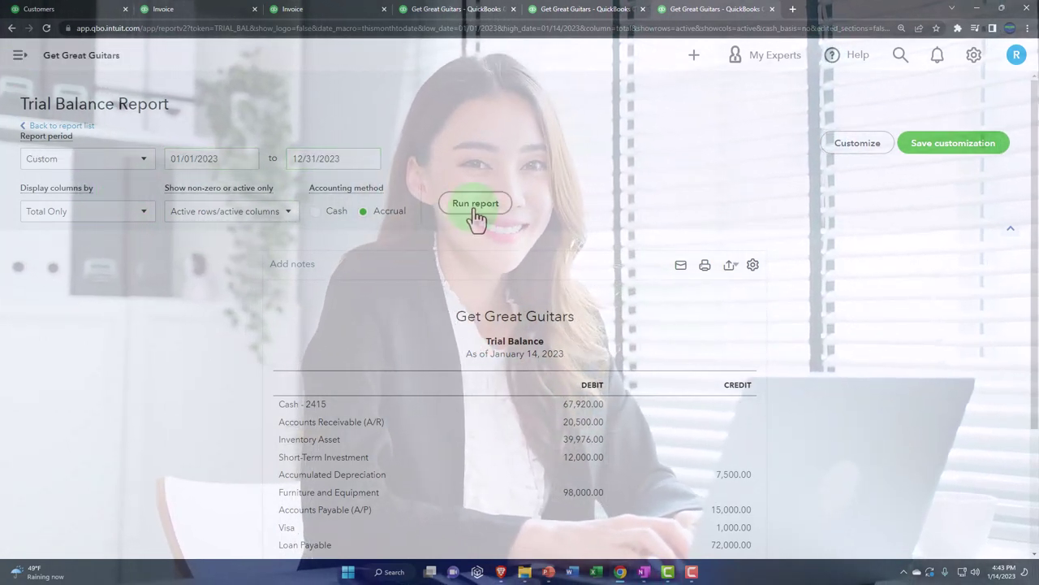
left_click(475, 204)
Enlarge the Trial Balance and examine the debit and credit balances of all accounts down to the totals.
scroll(446, 328, "down", 2)
key("ctrl+plus")
key("ctrl+plus")
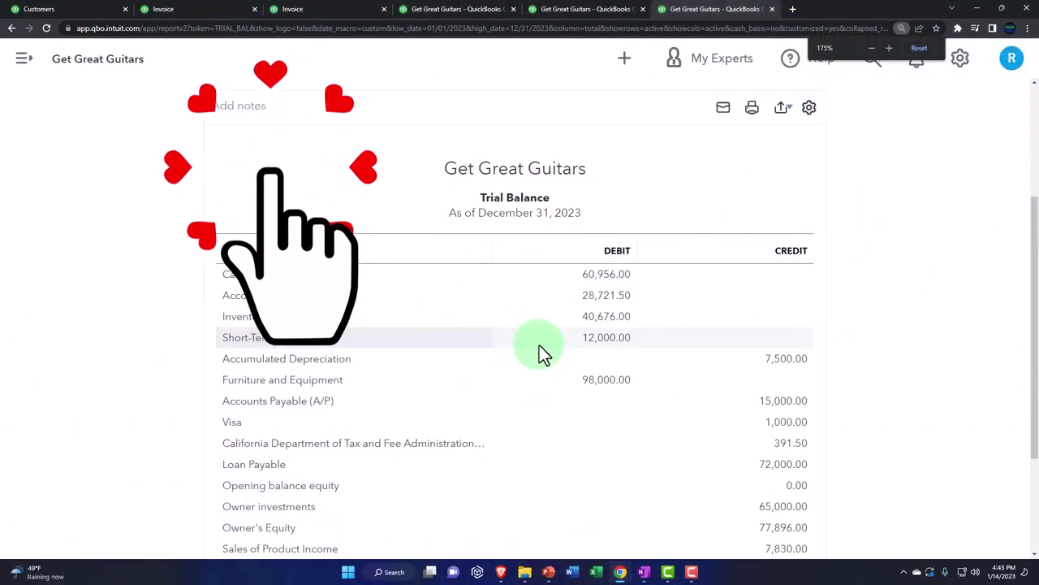
key("ctrl+plus")
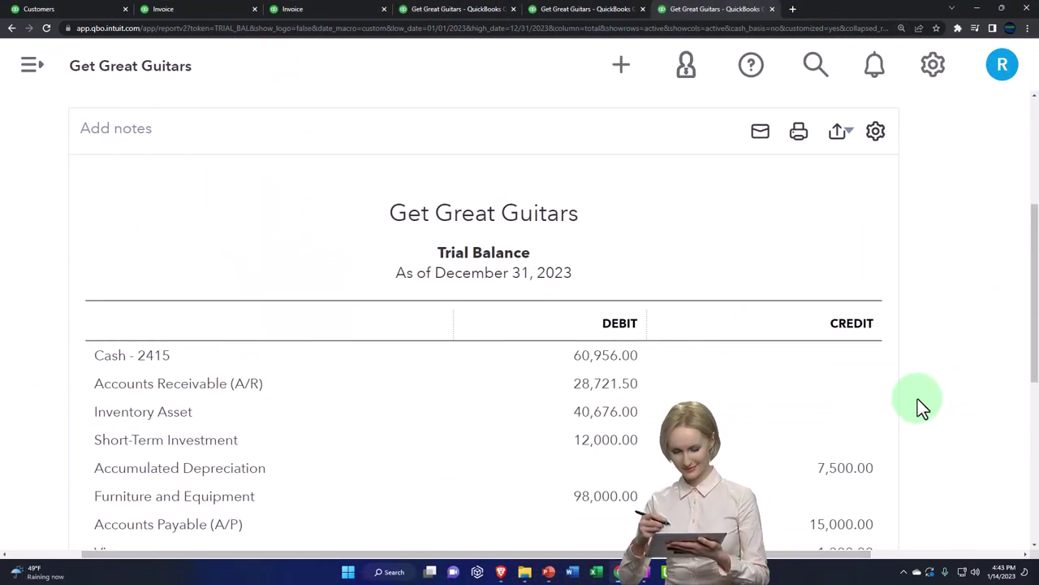
scroll(925, 385, "down", 1)
scroll(925, 384, "down", 1)
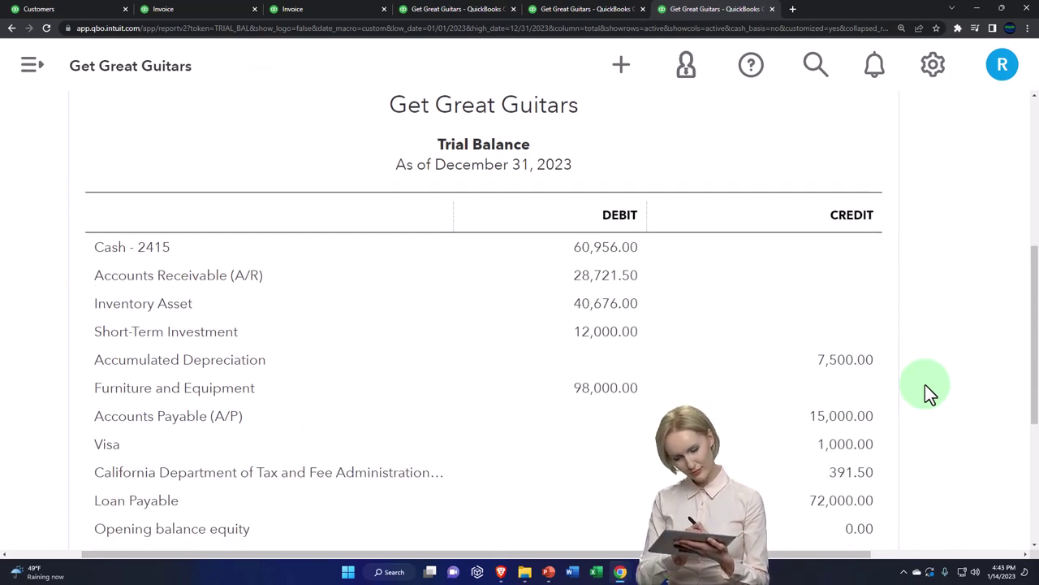
scroll(924, 384, "down", 1)
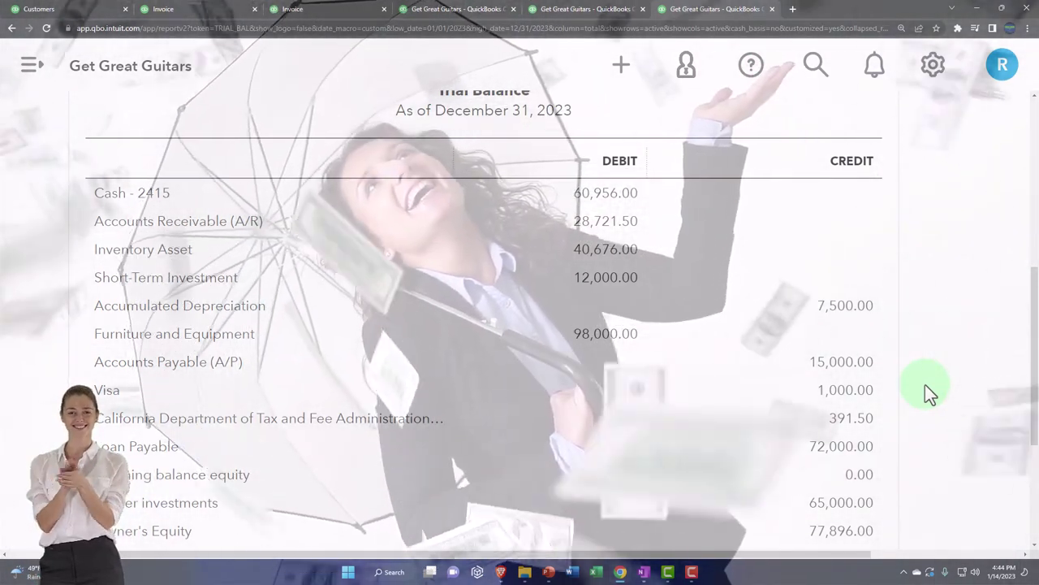
scroll(925, 385, "down", 1)
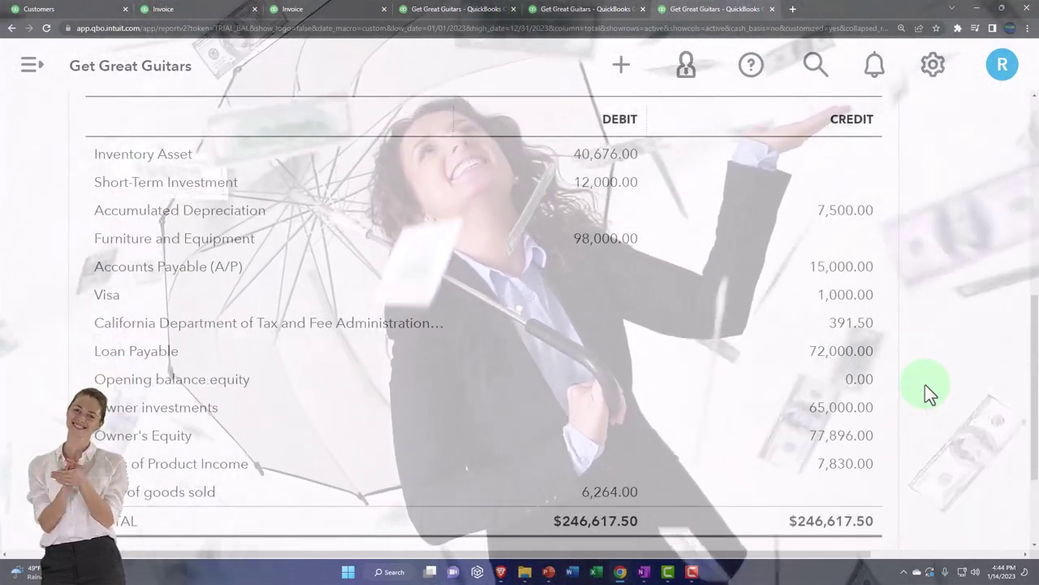